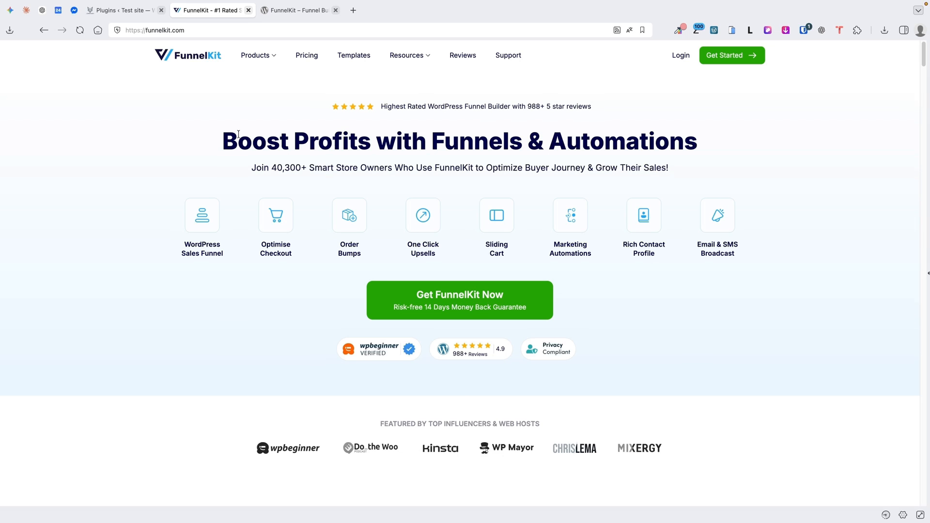
Look through FunnelKit's plan pricing cards, then return to the test site's Plugins tab
left_click(305, 56)
scroll(81, 265, "down", 3)
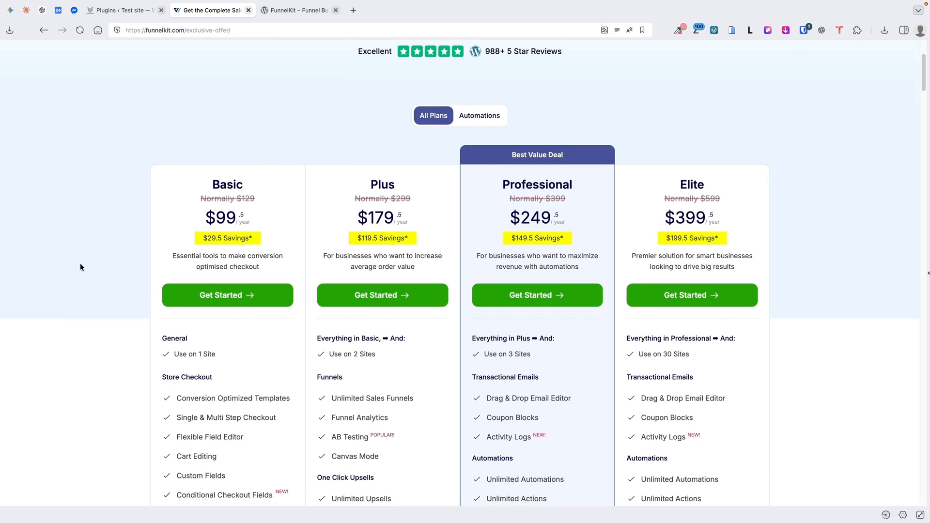
scroll(80, 263, "down", 1)
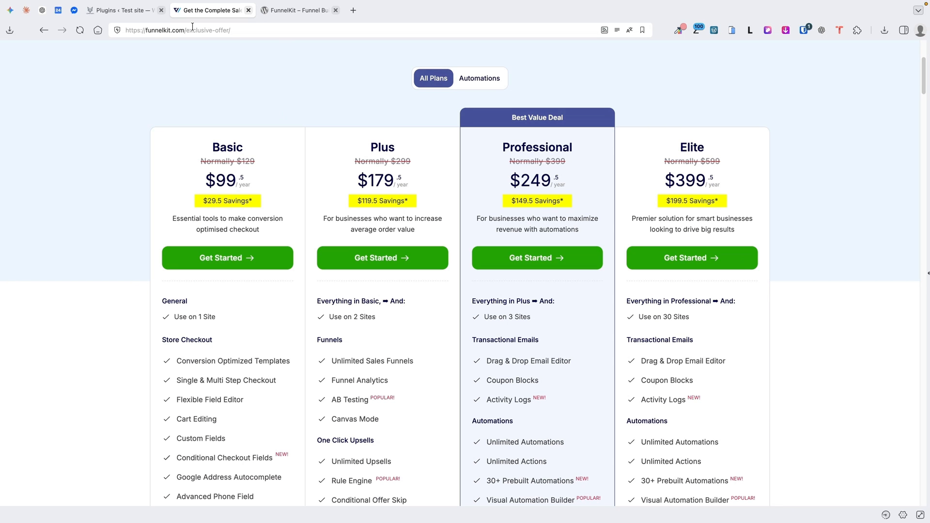
left_click(117, 6)
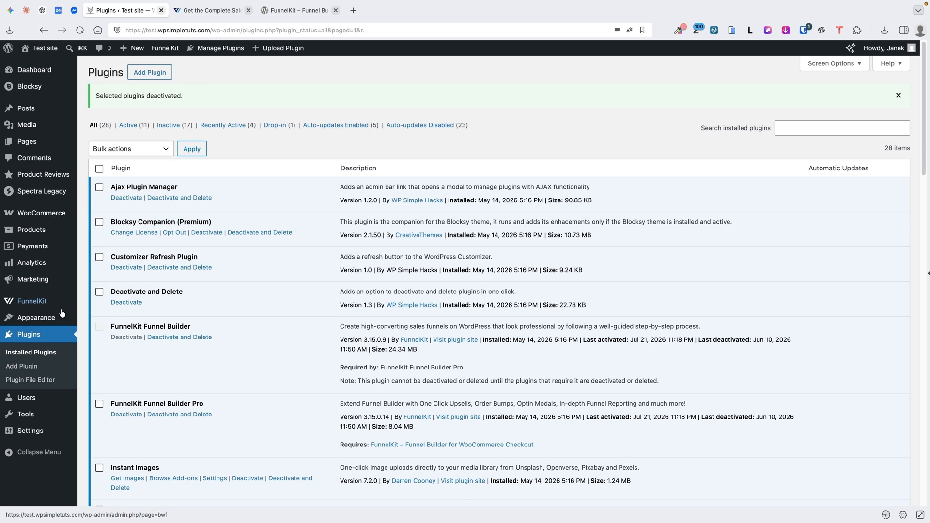
Open the FunnelKit dashboard from the admin sidebar, then go to its Store Checkout page
mouse_move(39, 304)
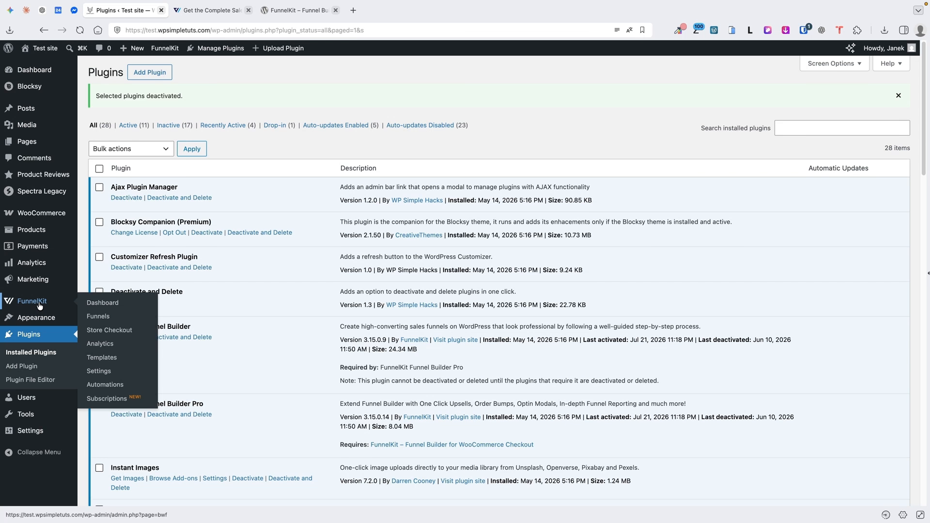
left_click(100, 303)
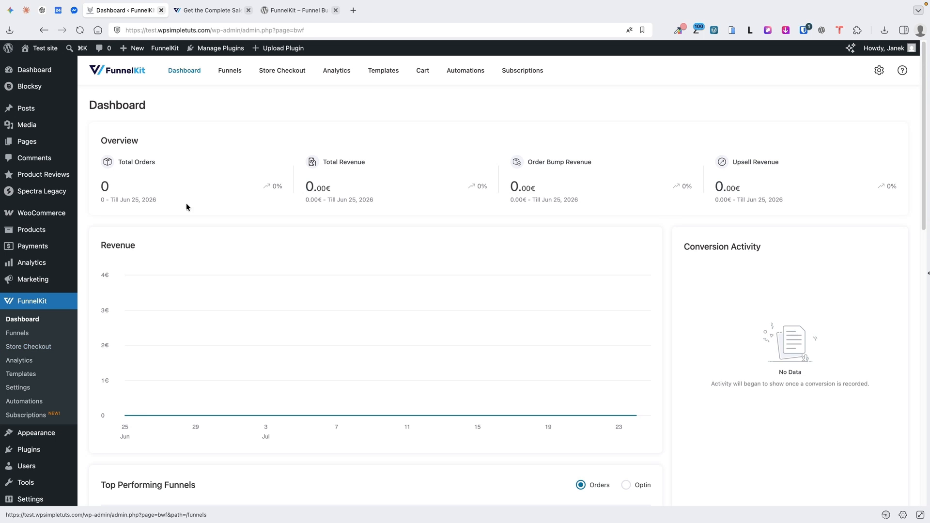
left_click(296, 71)
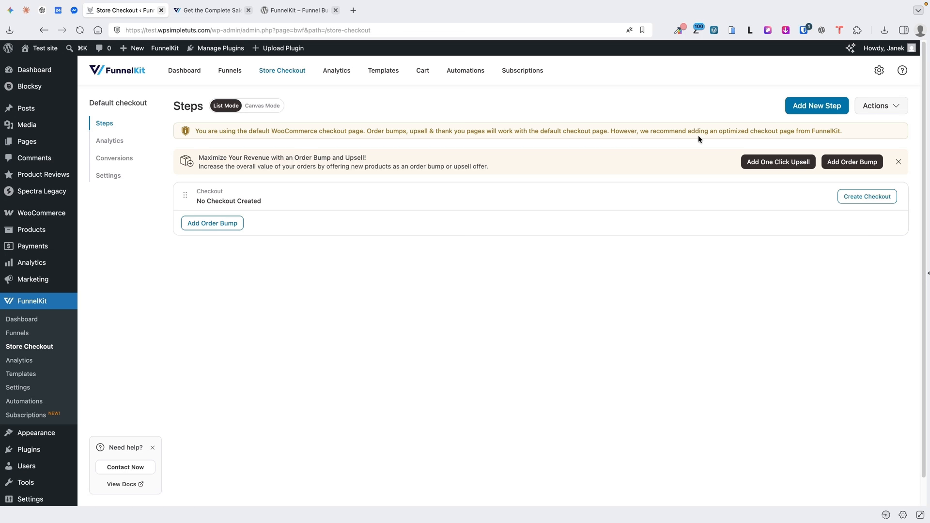
Create a new store checkout to list templates such as Minimalist, Shoppe, Optic and Livewire
left_click(852, 199)
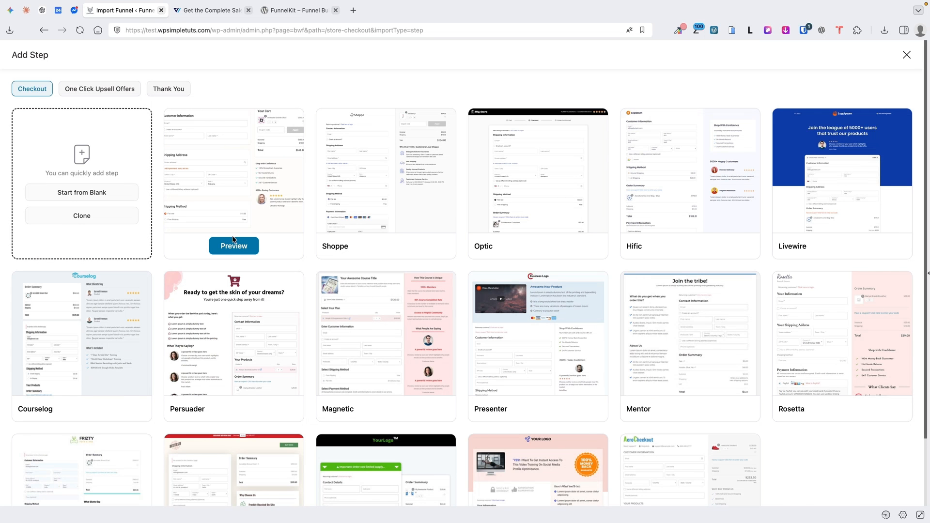
Preview the Minimalist, Shoppe, Optic and Hific templates, then import Shoppe
left_click(232, 245)
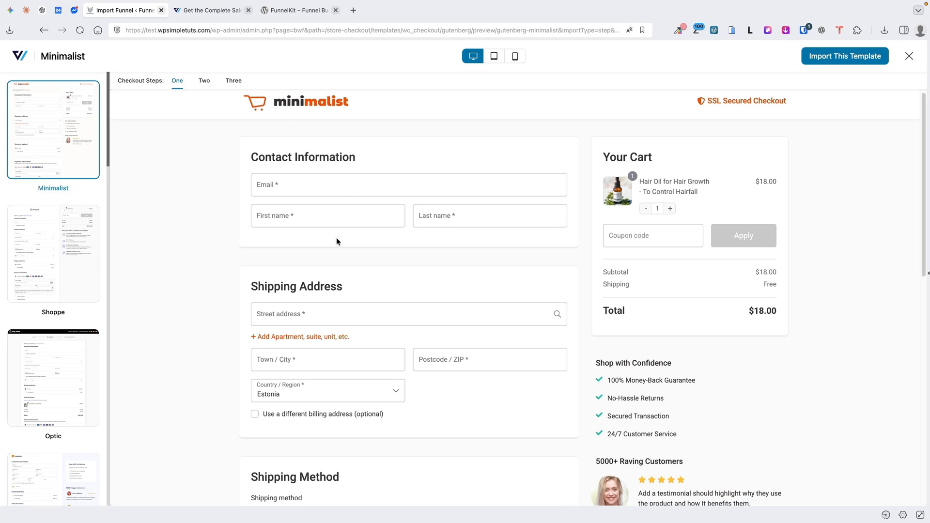
left_click(53, 246)
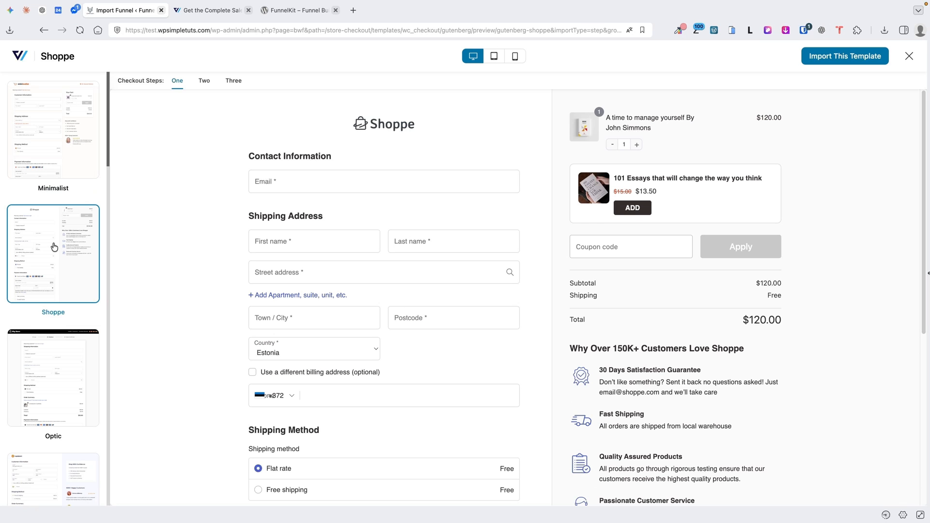
left_click(47, 358)
scroll(73, 347, "down", 2)
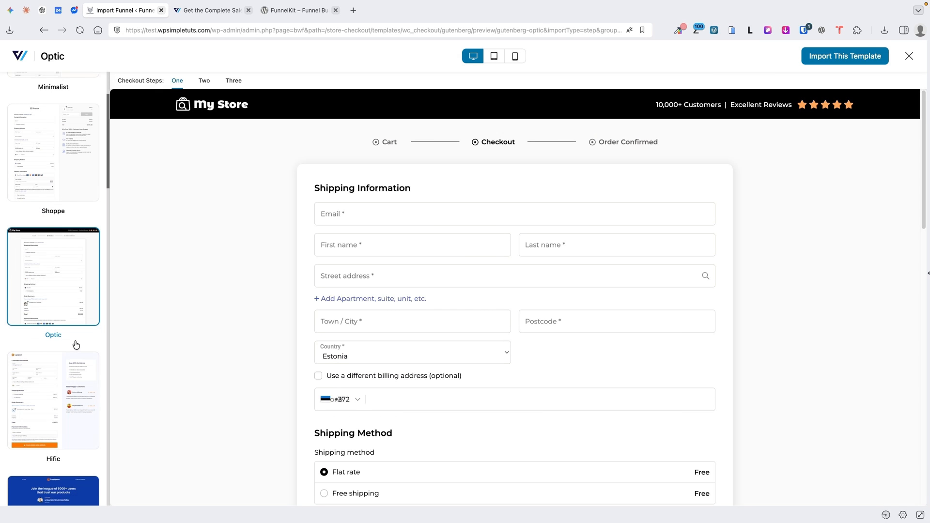
left_click(74, 369)
scroll(57, 332, "down", 5)
scroll(63, 332, "up", 7)
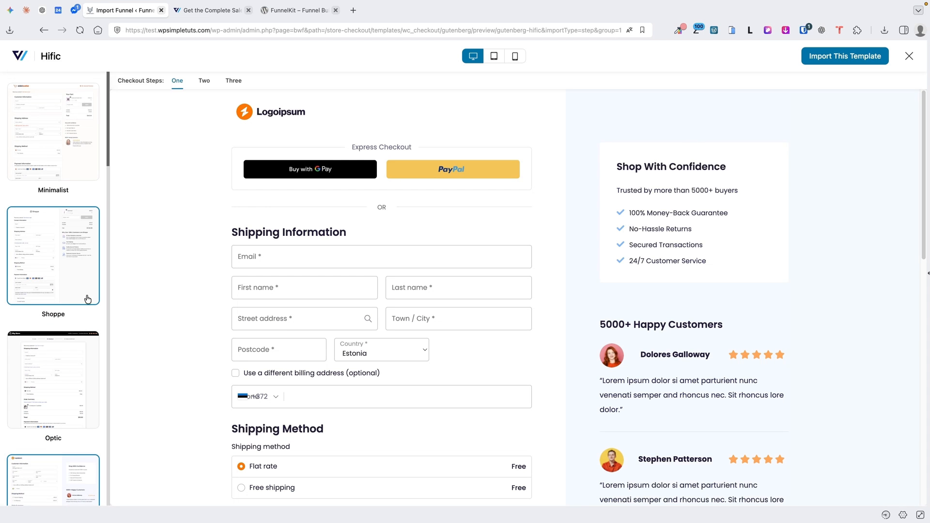
left_click(31, 236)
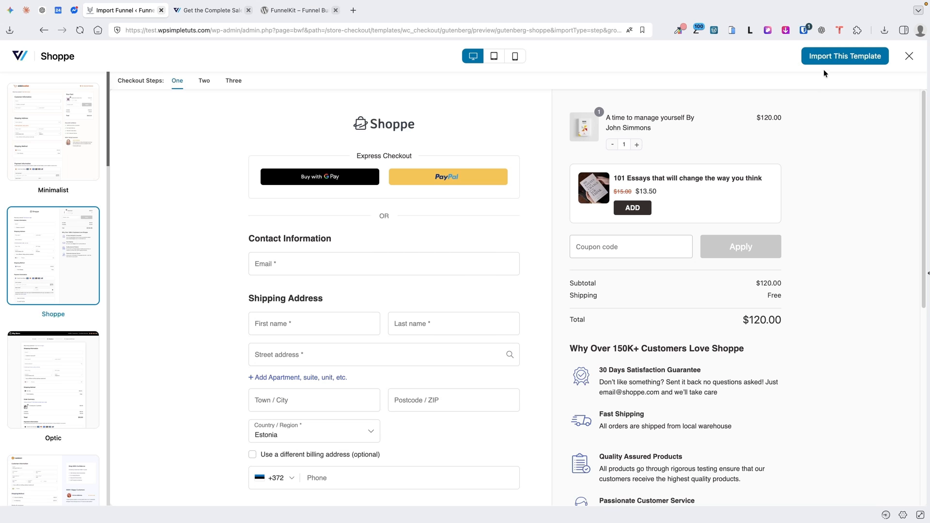
left_click(837, 57)
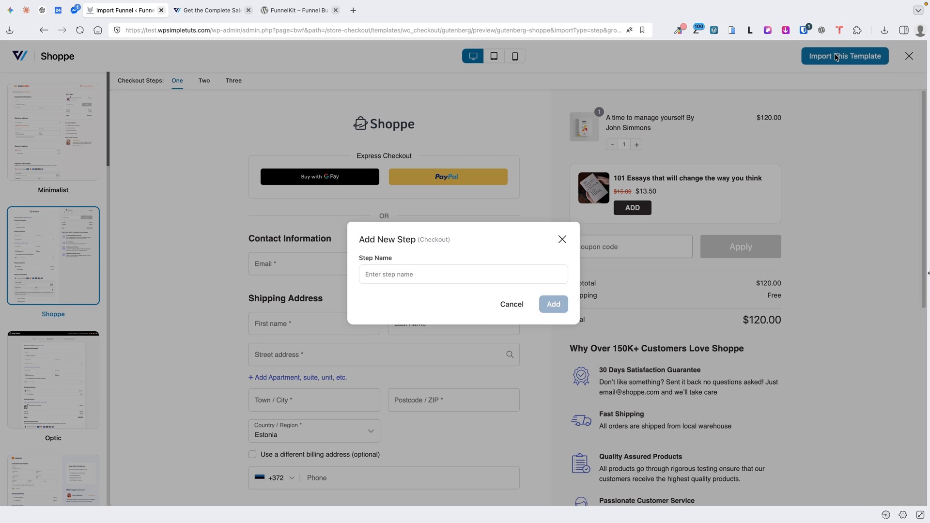
Add the step named 'Checkout' and activate the required SlingBlocks plugin
left_click(402, 274)
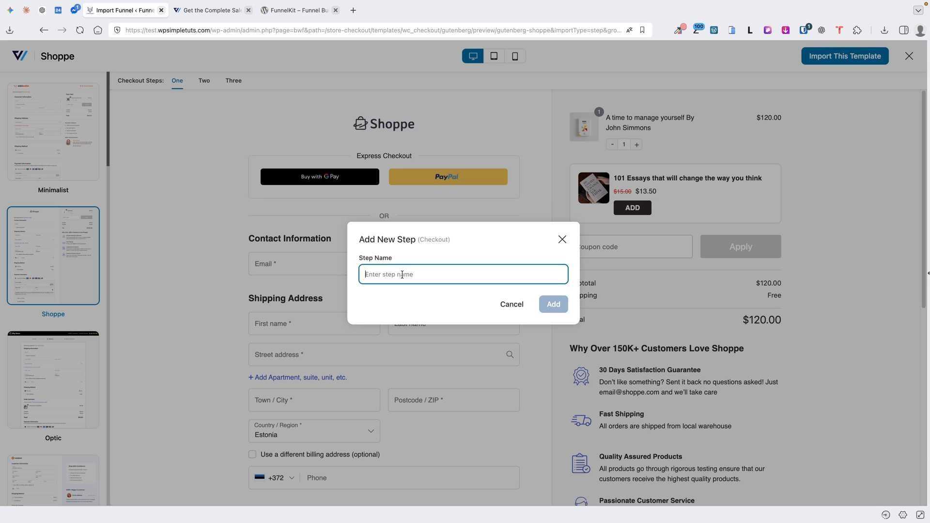
type("Checkout")
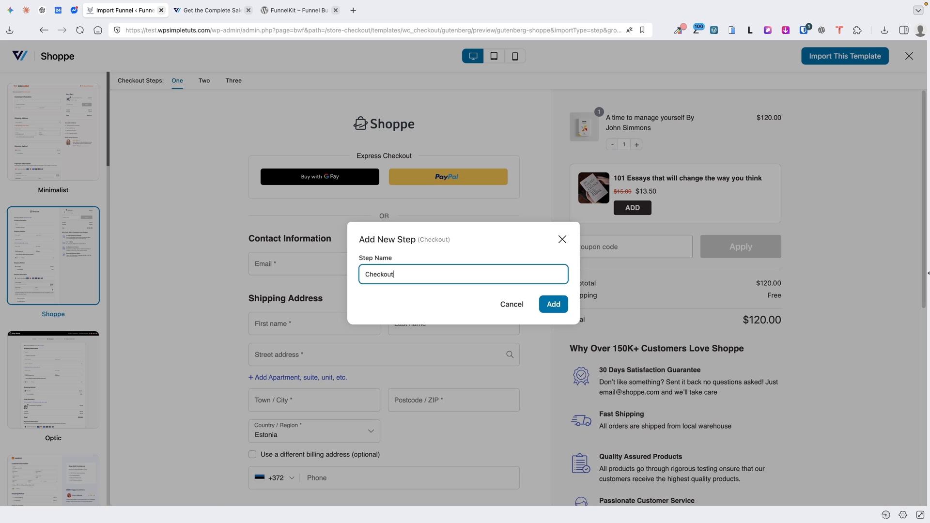
left_click(557, 305)
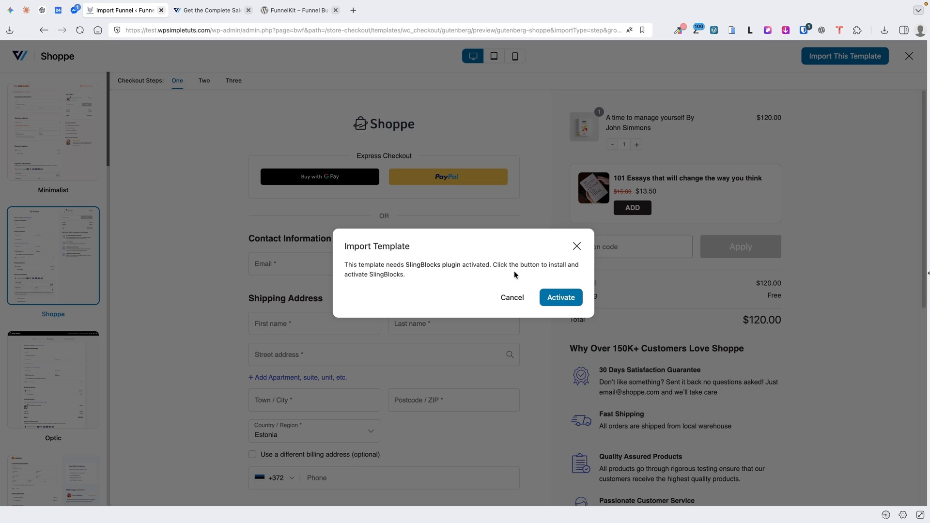
left_click(560, 297)
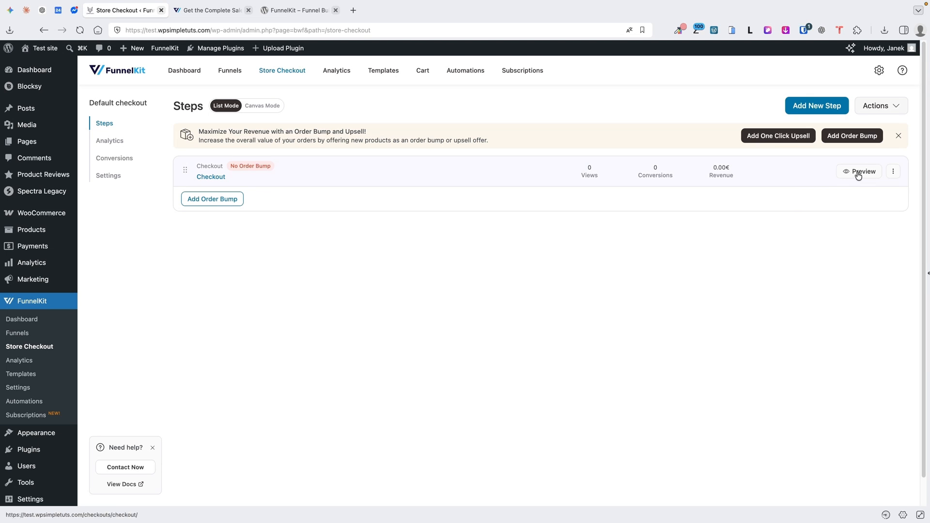
Preview the live Shoppe checkout page in a new tab, then return to the steps list
left_click(859, 172)
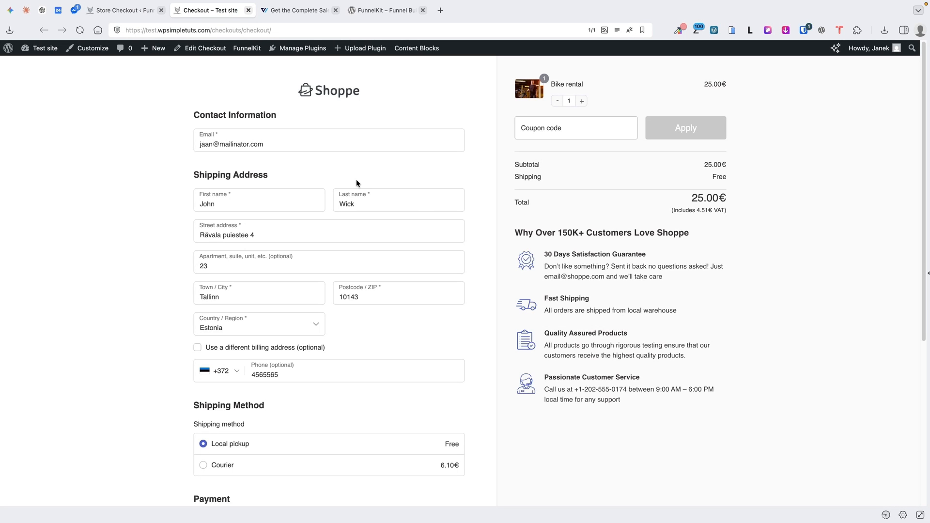
scroll(414, 316, "down", 1)
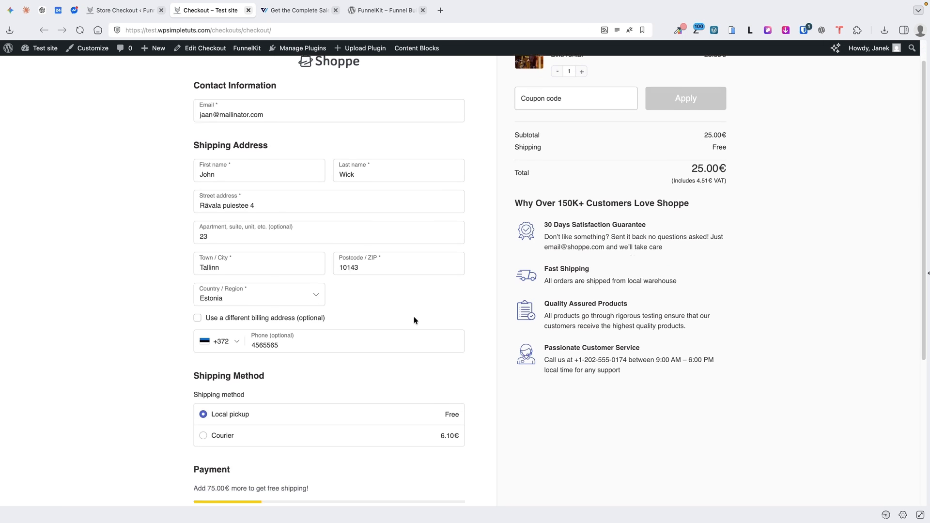
key("ctrl+shift+Tab")
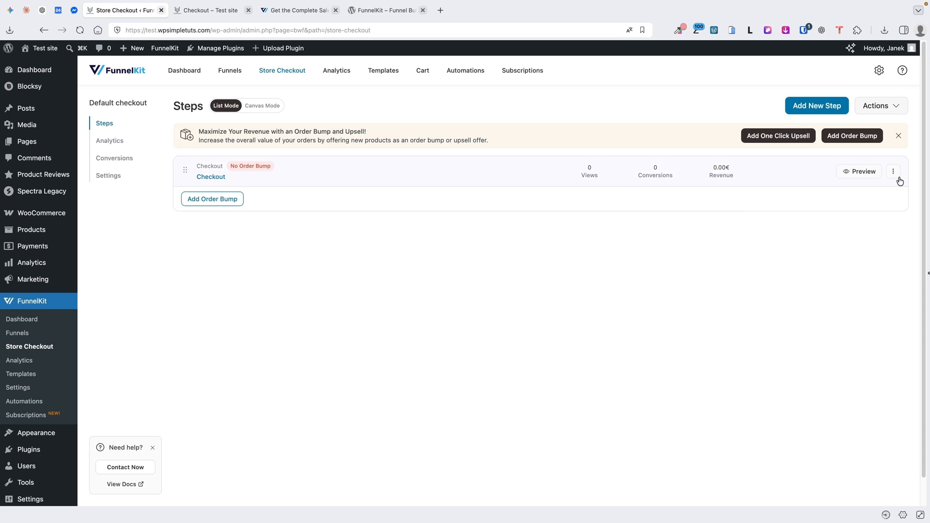
Open and dismiss the Checkout step's three-dot options menu without choosing anything
left_click(892, 176)
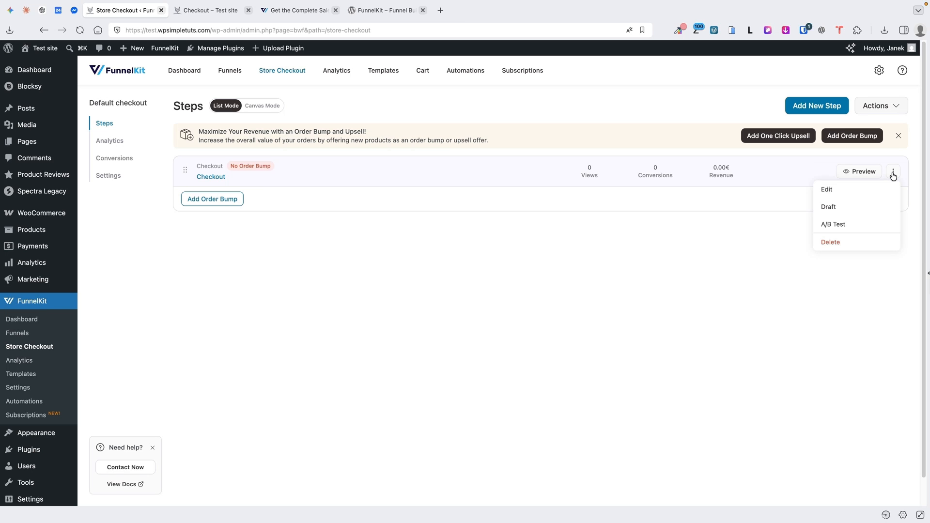
left_click(876, 188)
left_click(893, 173)
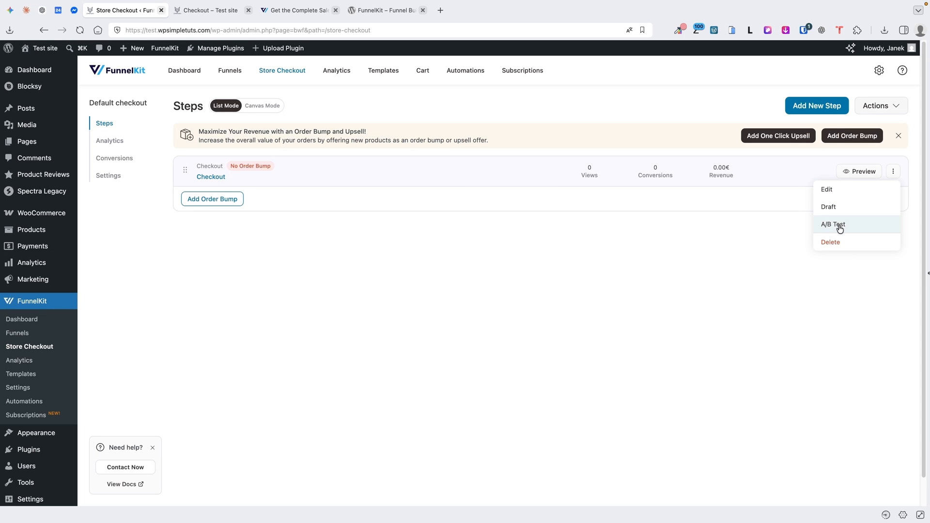
left_click(556, 161)
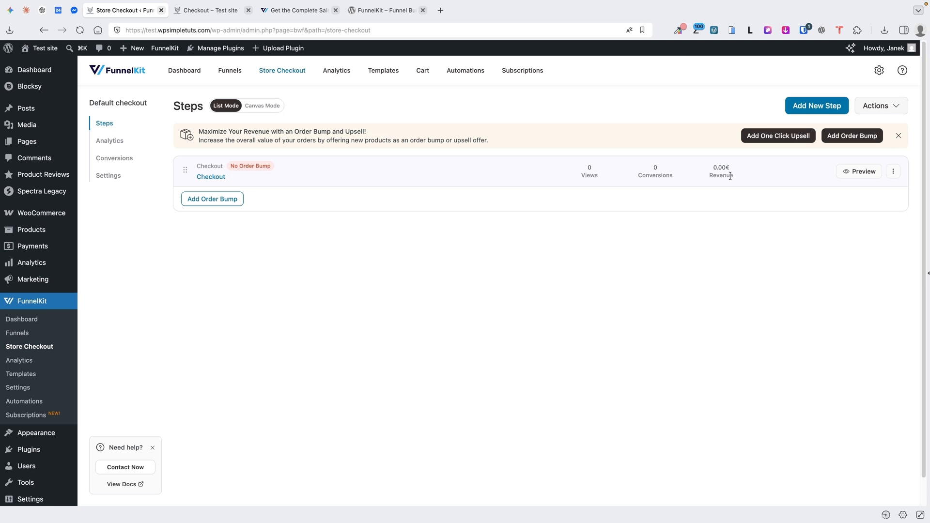
Open the Checkout step, edit its Shoppe template, and select the Checkout Form block
left_click(215, 177)
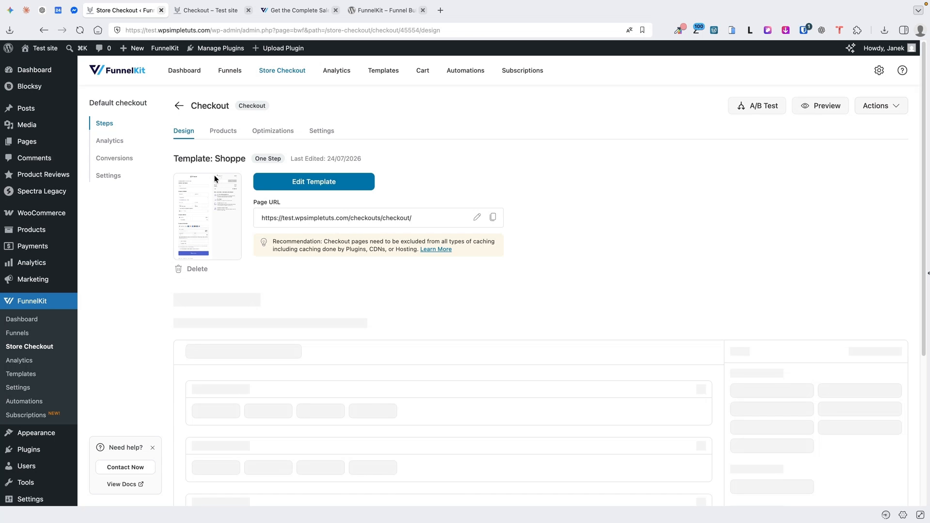
left_click(305, 185)
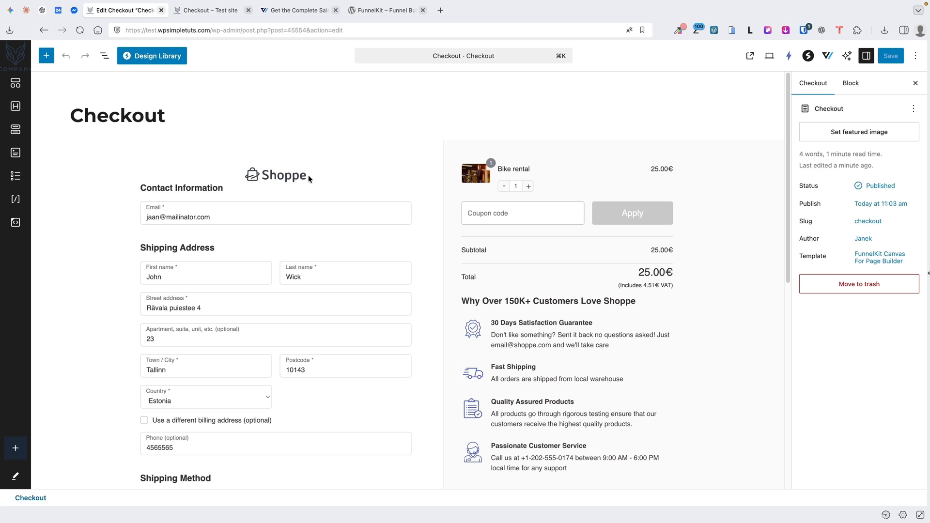
left_click(261, 219)
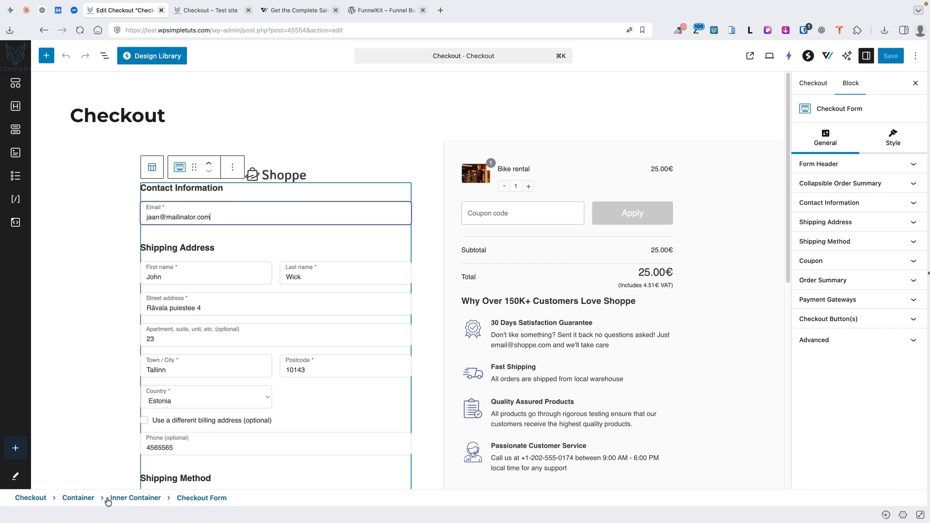
left_click(142, 498)
left_click(80, 499)
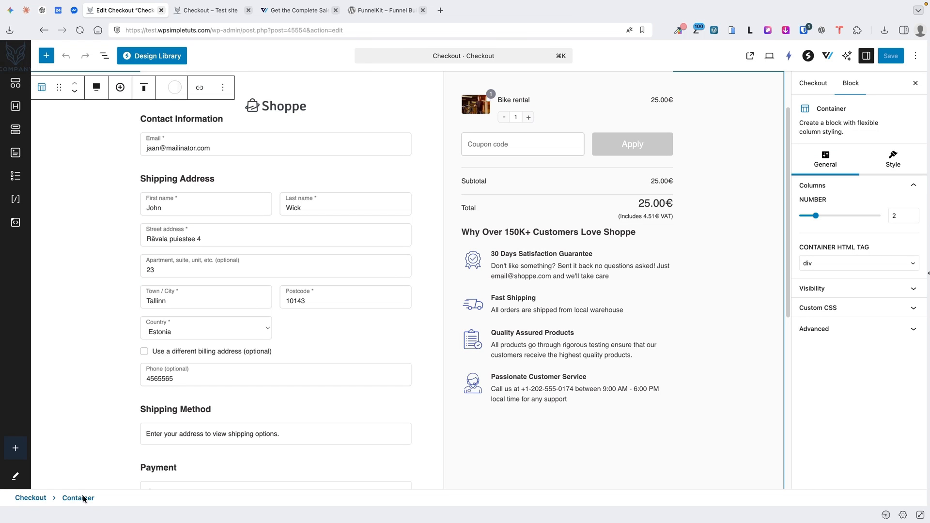
left_click(338, 141)
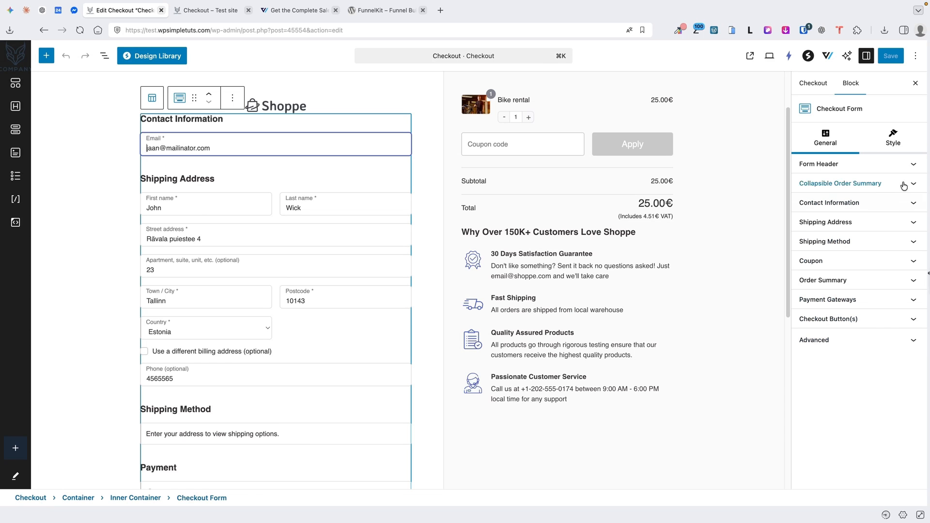
left_click(905, 167)
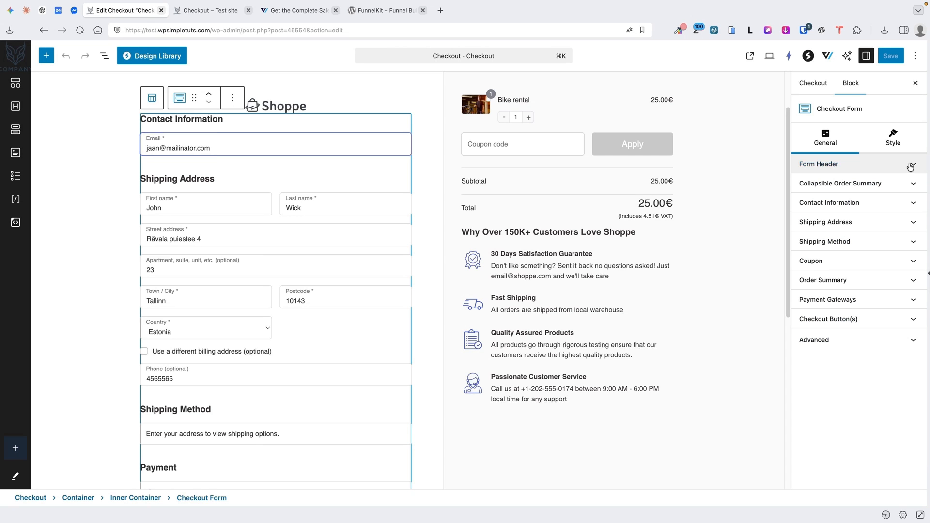
left_click(807, 182)
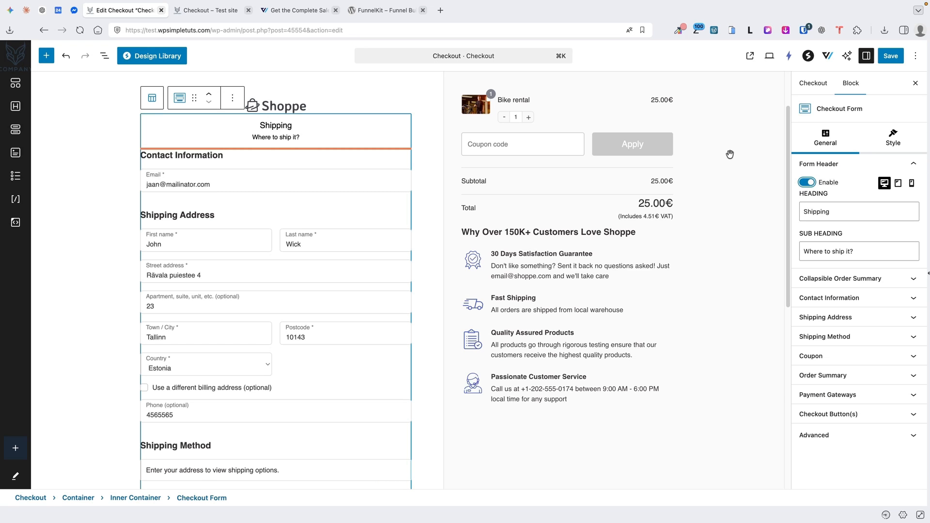
left_click(806, 183)
left_click(910, 208)
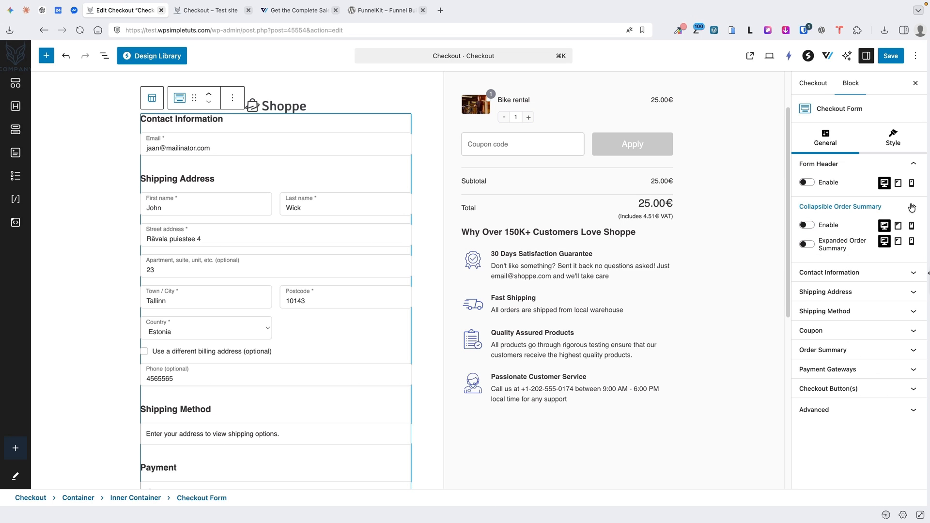
left_click(807, 225)
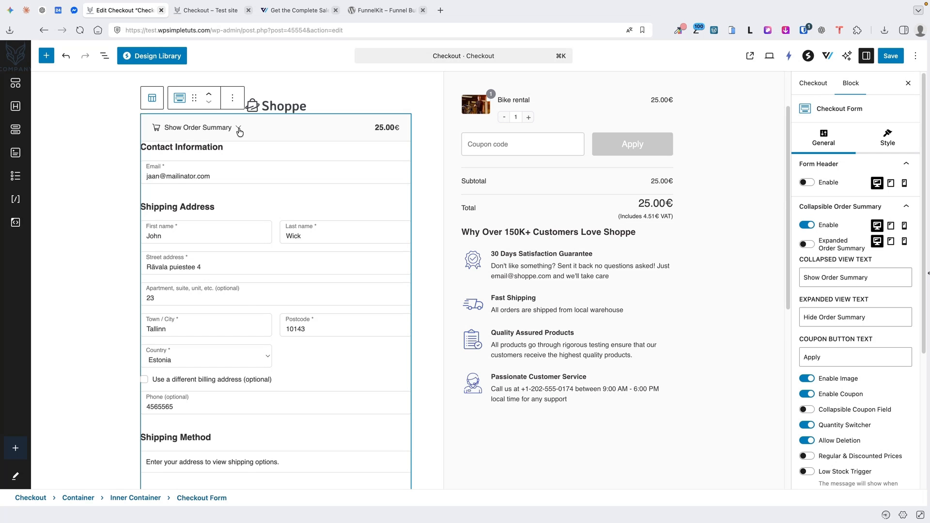
left_click(221, 9)
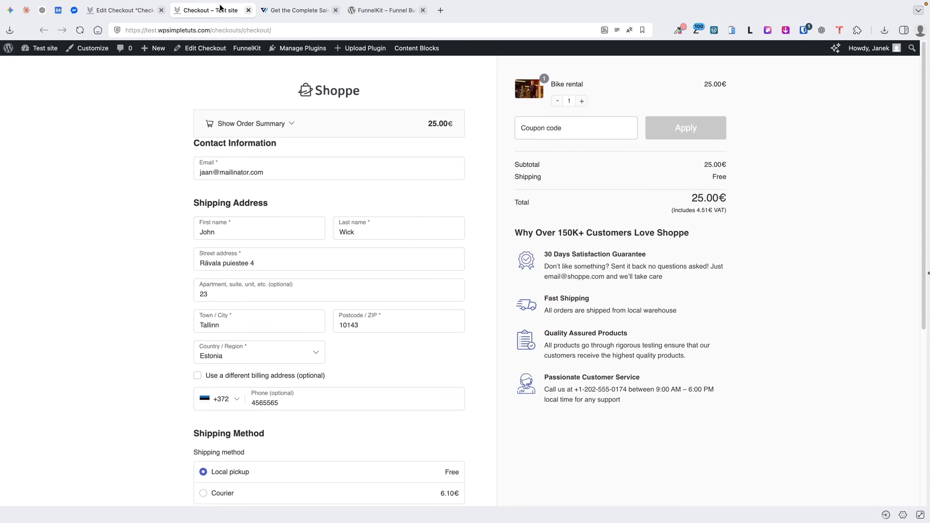
left_click(291, 124)
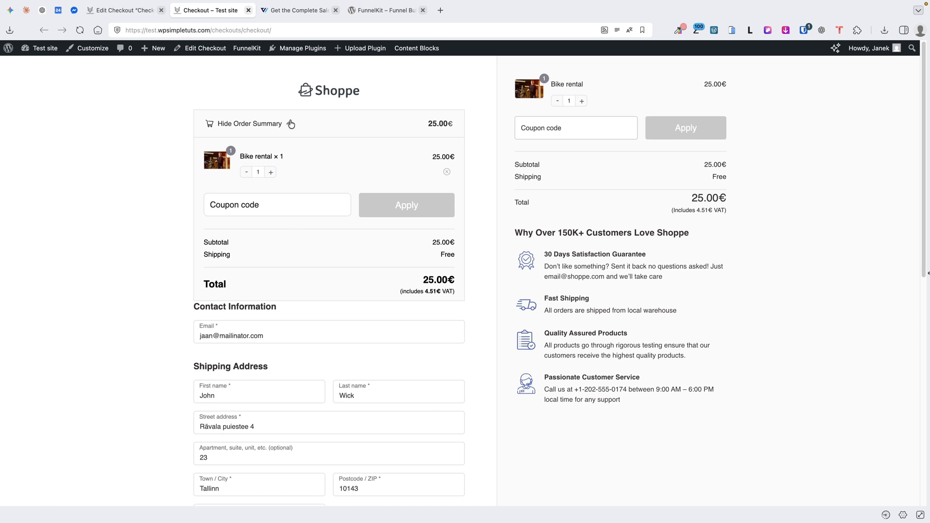
left_click(291, 124)
left_click(291, 124)
left_click(292, 124)
key("ctrl+shift+Tab")
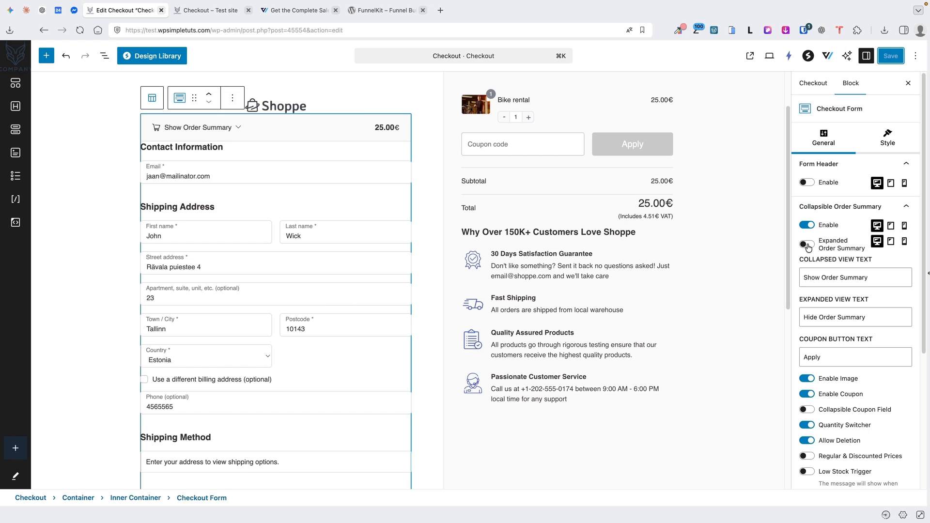
Make the order summary start expanded, reviewing its labels and keeping product images shown
left_click(808, 245)
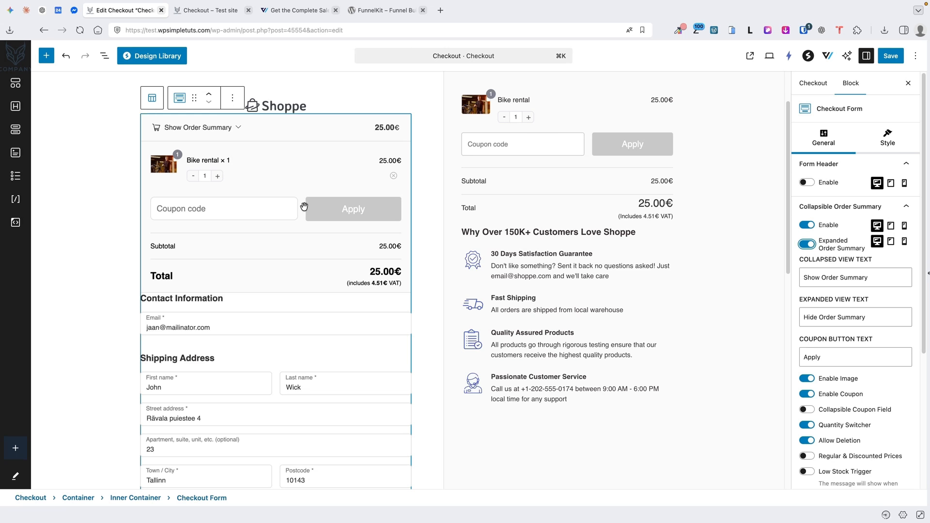
key("Tab")
key("Tab")
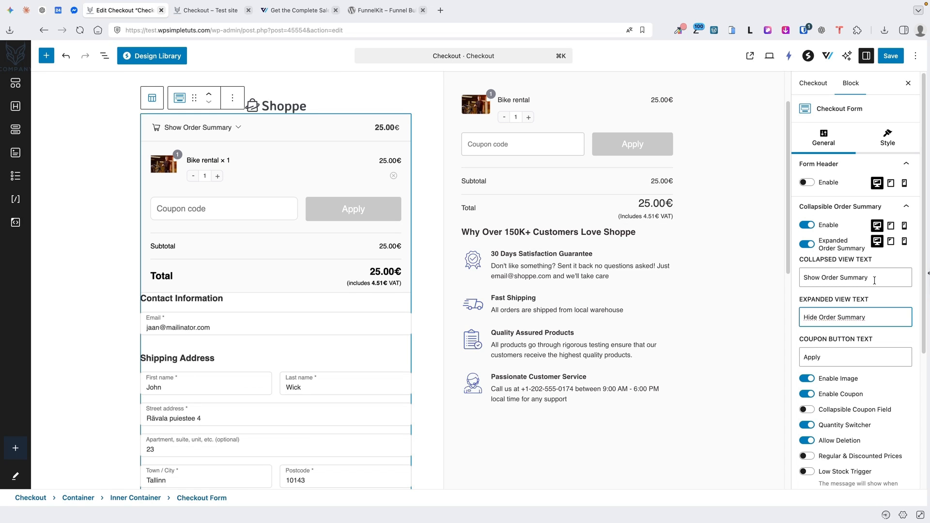
left_click_drag(871, 277, 803, 274)
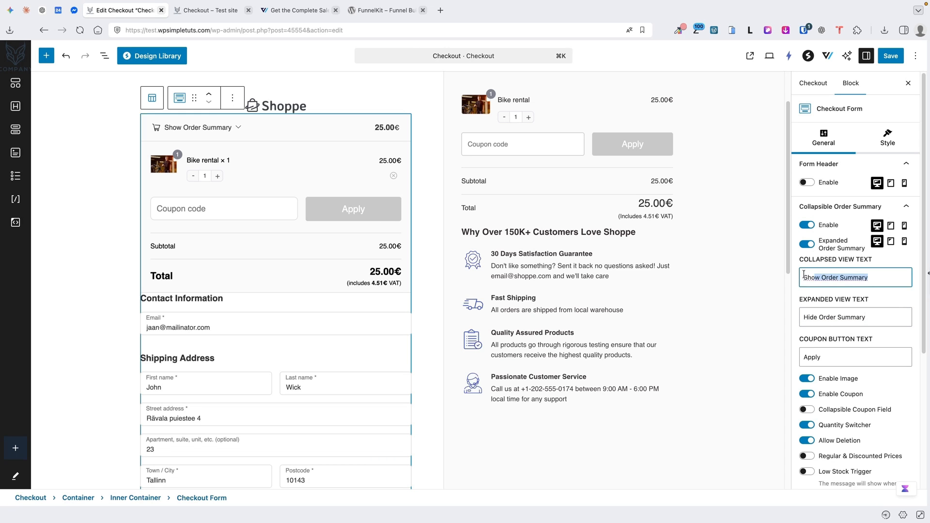
triple_click(868, 315)
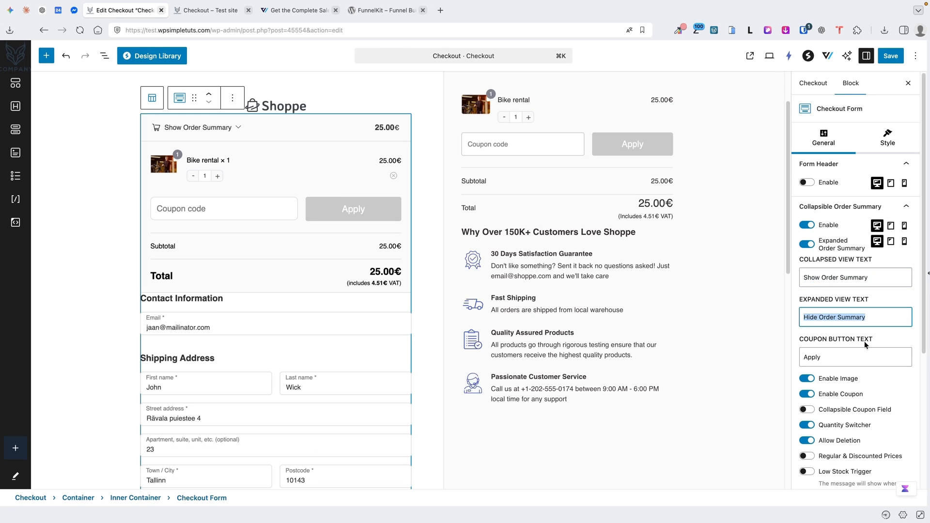
triple_click(825, 359)
scroll(883, 339, "down", 5)
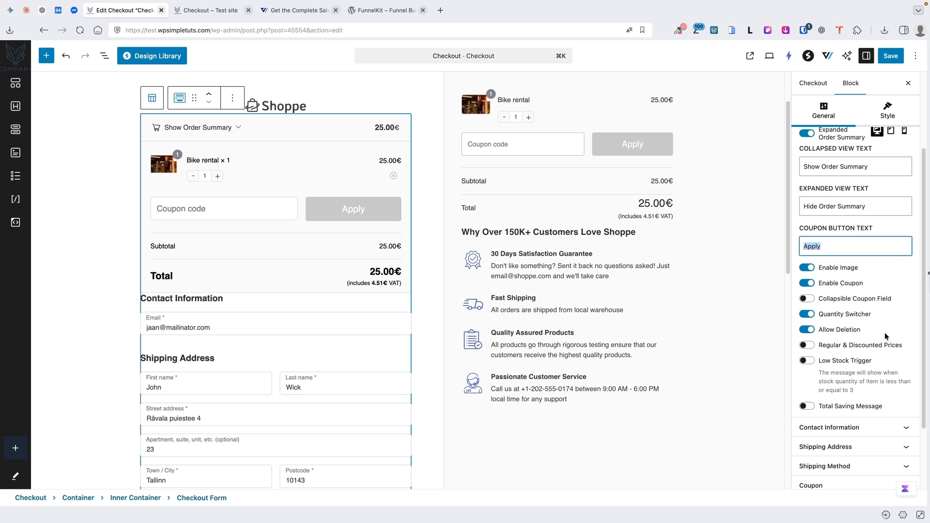
left_click(808, 269)
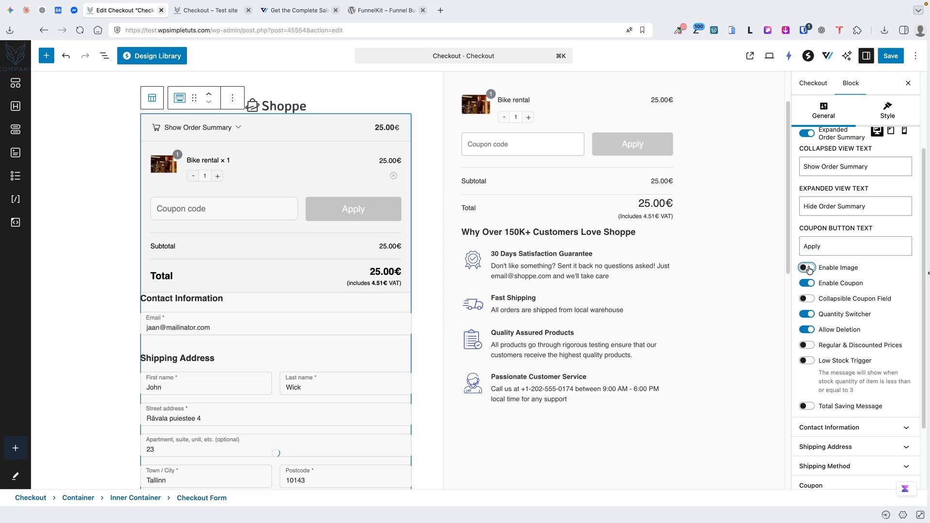
left_click(807, 269)
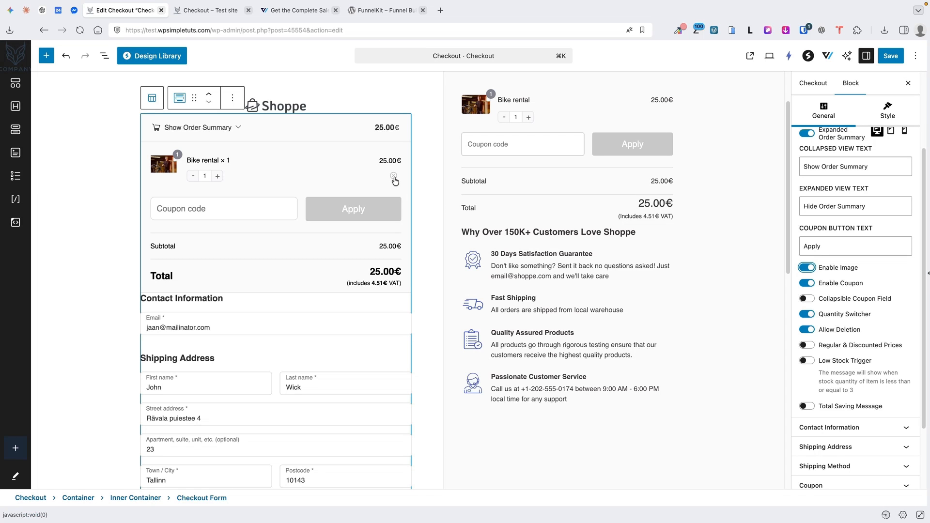
Turn on Regular & Discounted Prices, the Low Stock Trigger and the Total Saving Message
left_click(808, 345)
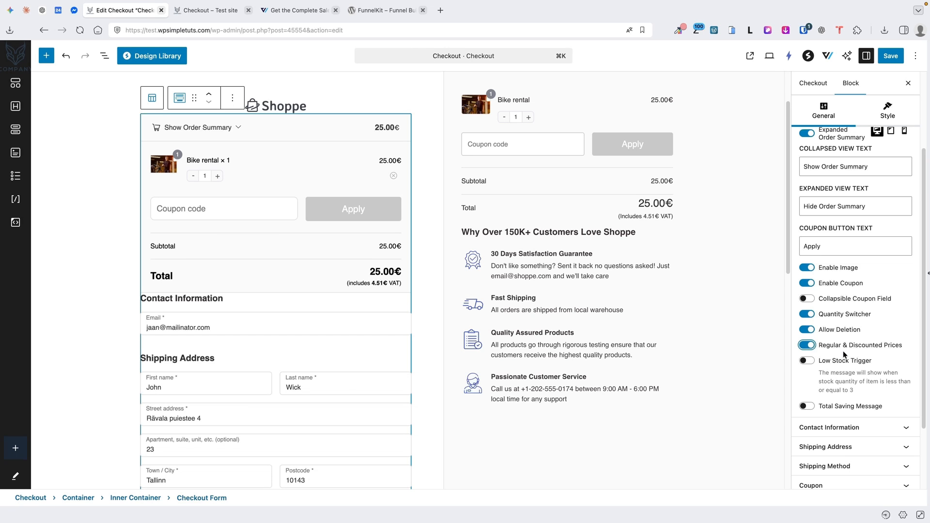
left_click(807, 360)
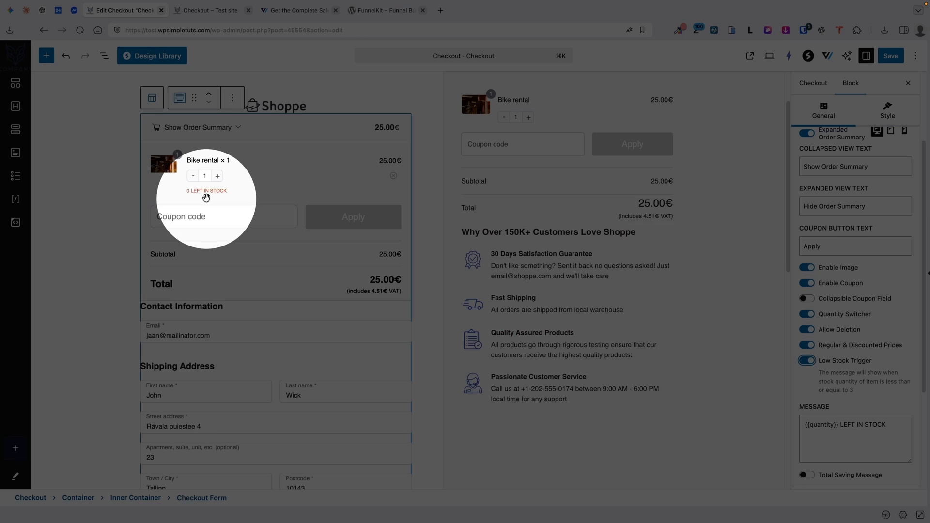
scroll(891, 264, "down", 3)
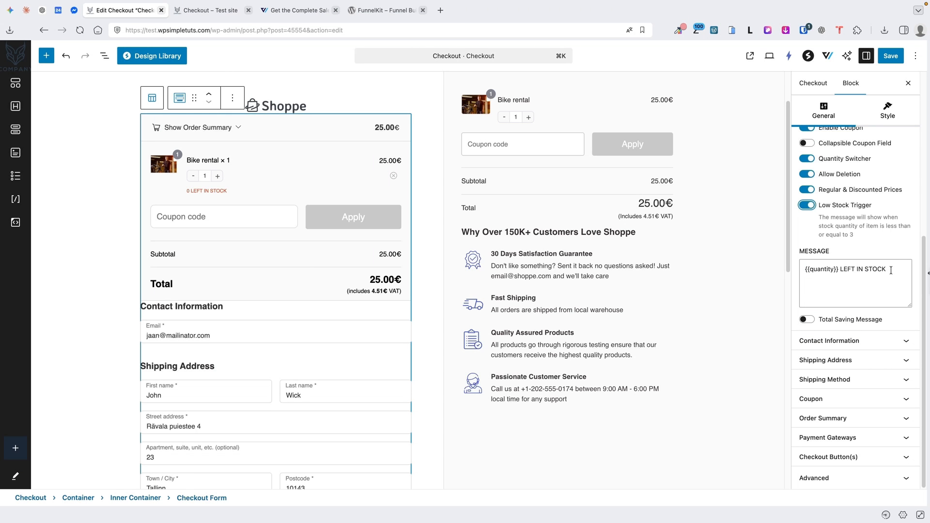
left_click_drag(889, 269, 804, 270)
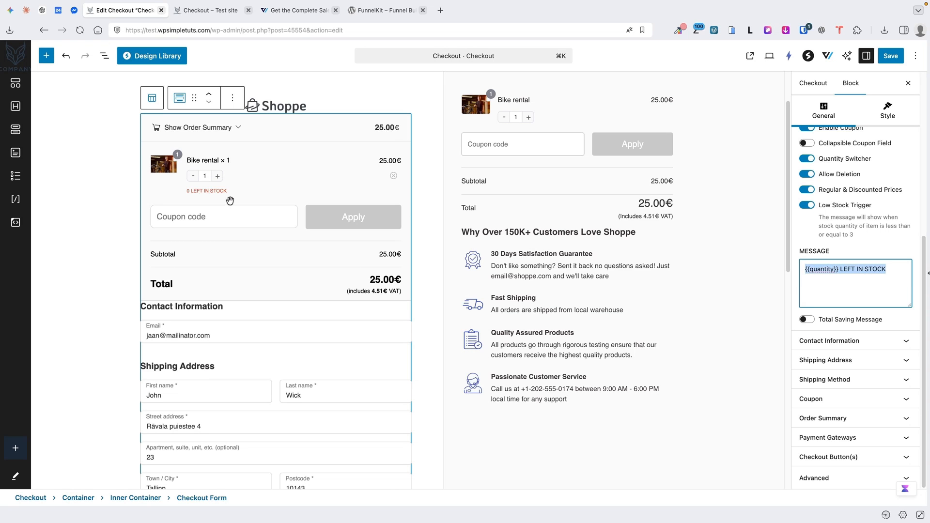
left_click(818, 320)
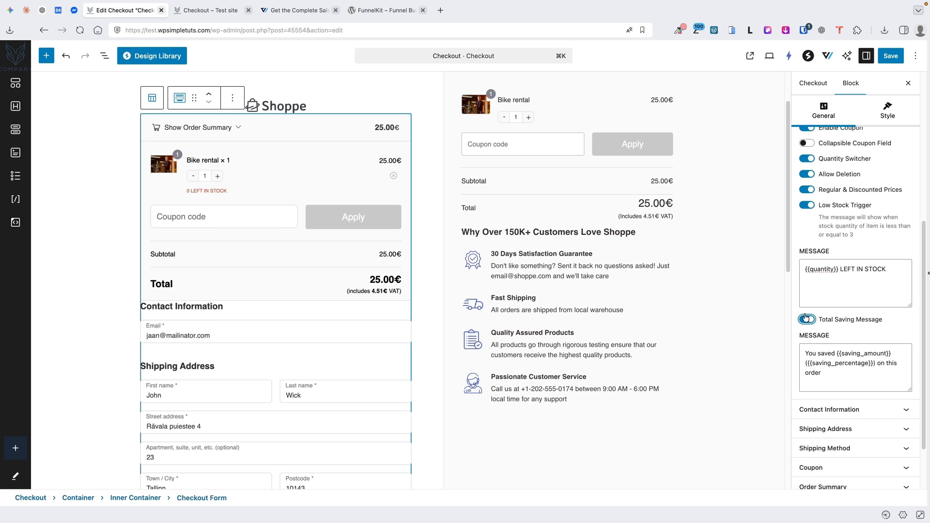
left_click(873, 411)
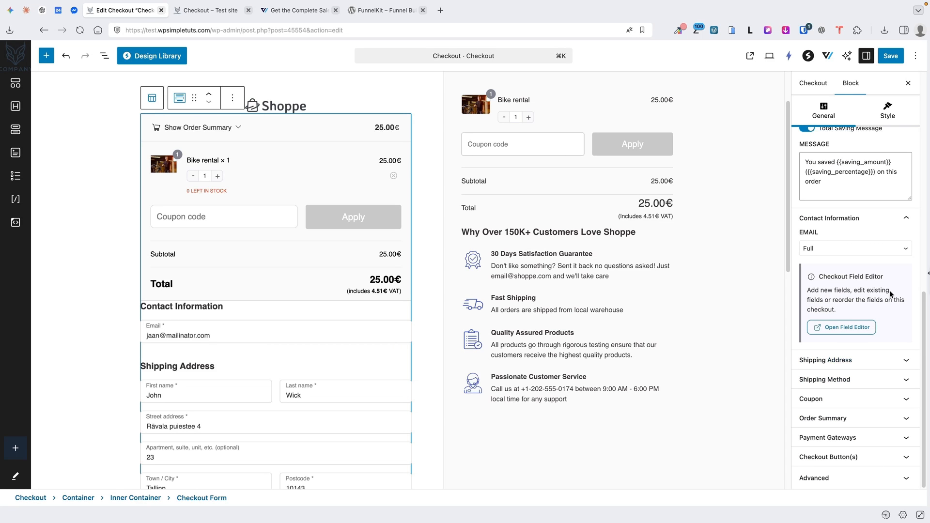
Keep the EMAIL field at Full width
scroll(452, 325, "down", 5)
scroll(452, 325, "up", 1)
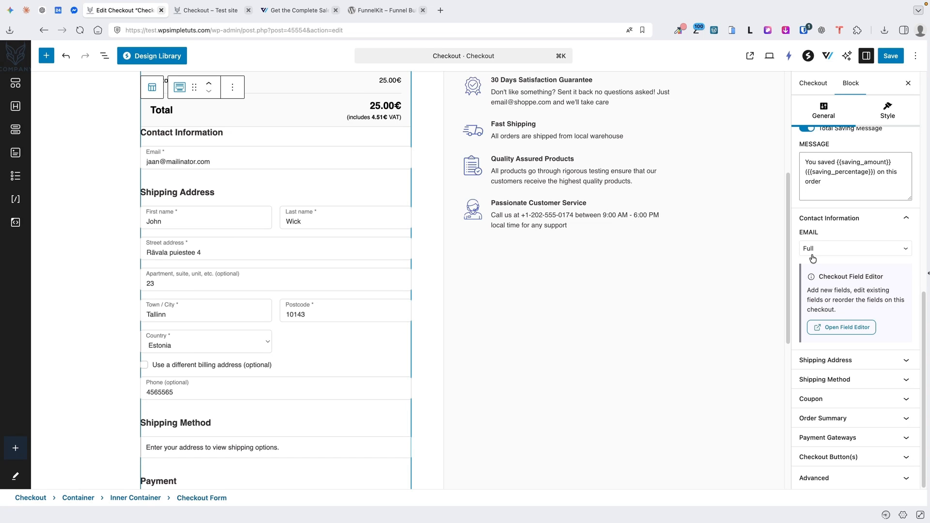
left_click(832, 251)
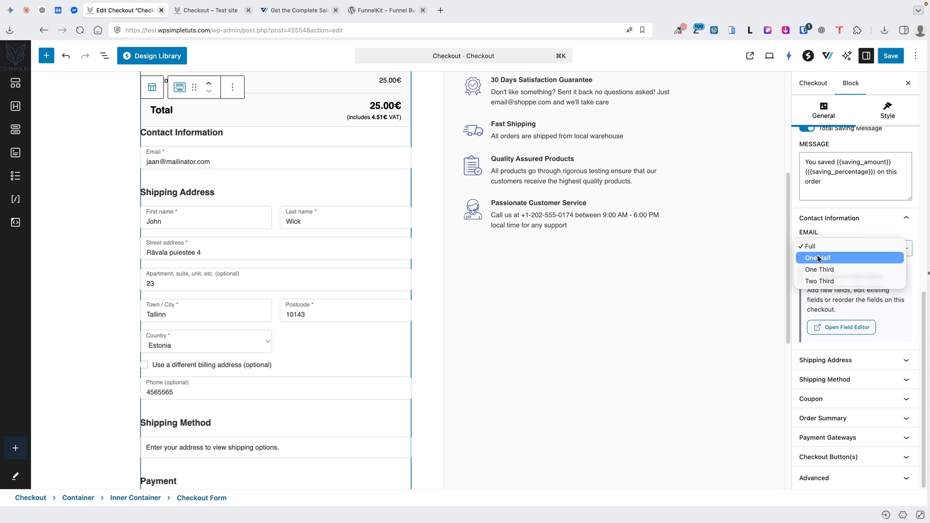
left_click(850, 246)
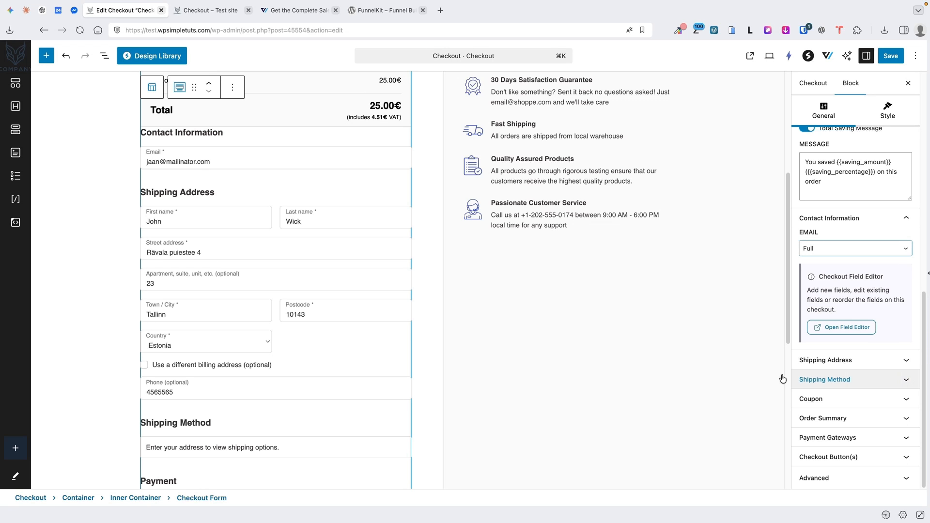
Expand Shipping Address and review its field widths: One Half versus Full
scroll(326, 332, "down", 5)
scroll(342, 259, "down", 1)
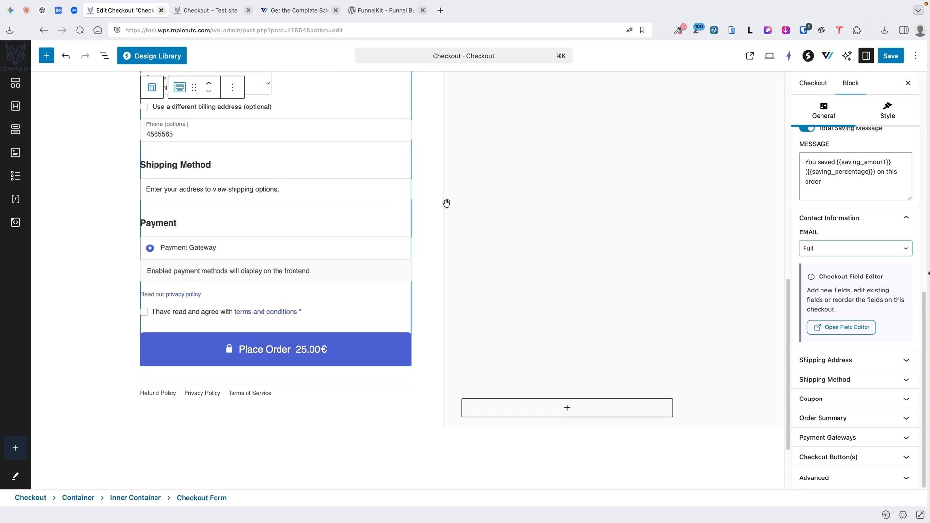
left_click(893, 360)
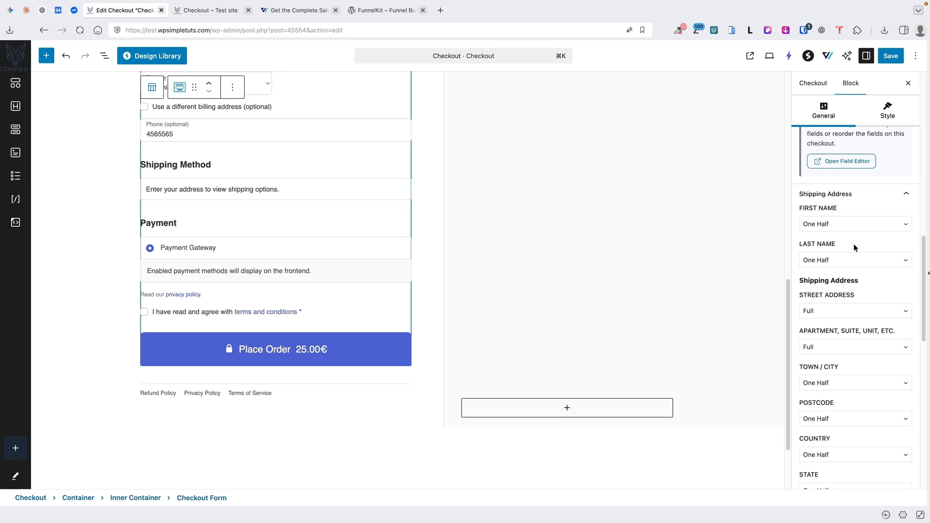
scroll(859, 306, "down", 10)
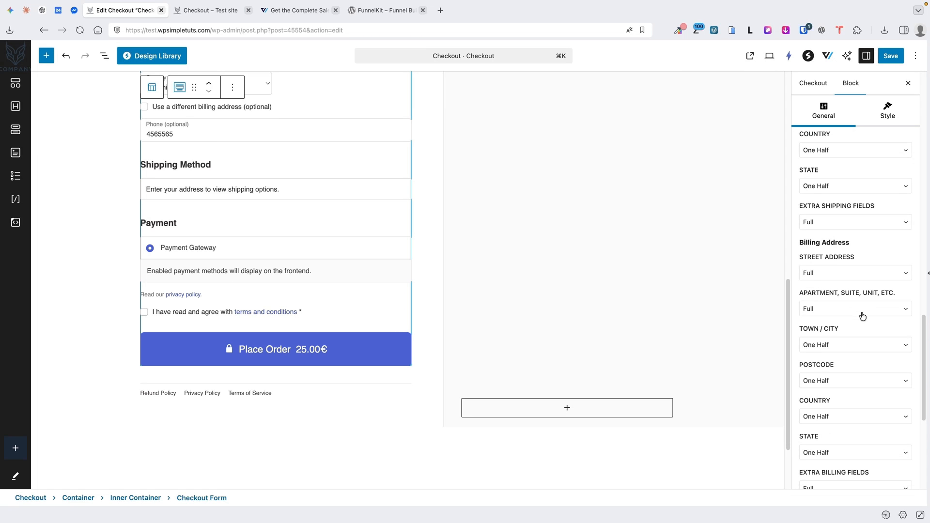
scroll(842, 242, "down", 3)
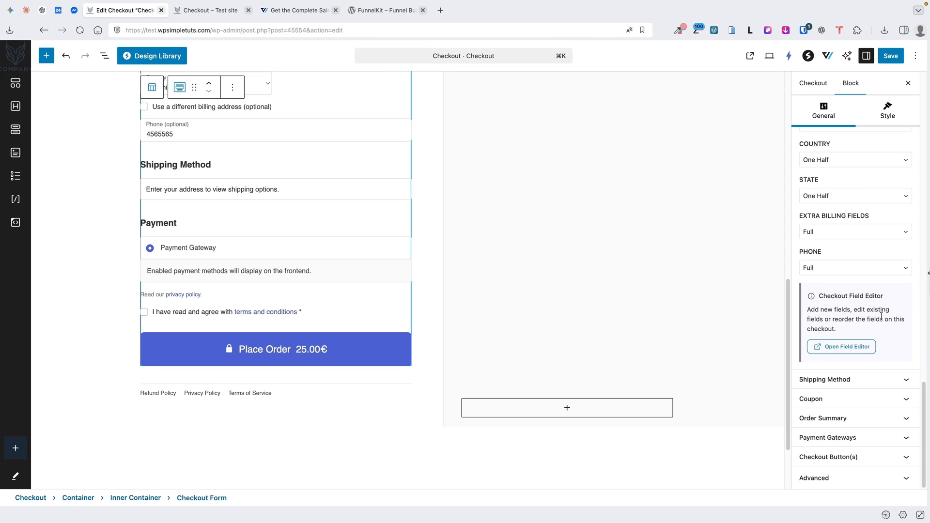
Expand the Coupon, Order Summary, Payment Gateways and Checkout Button(s) settings
left_click(895, 403)
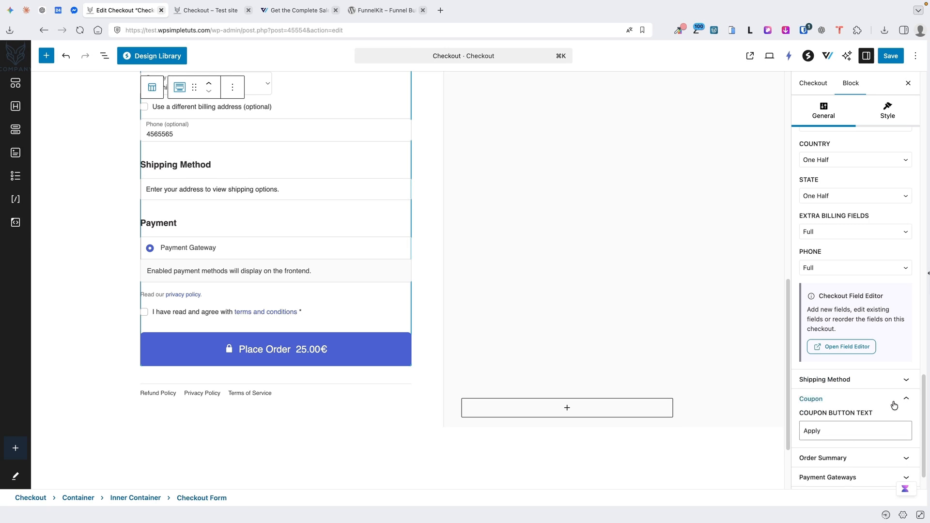
left_click(895, 404)
left_click(893, 420)
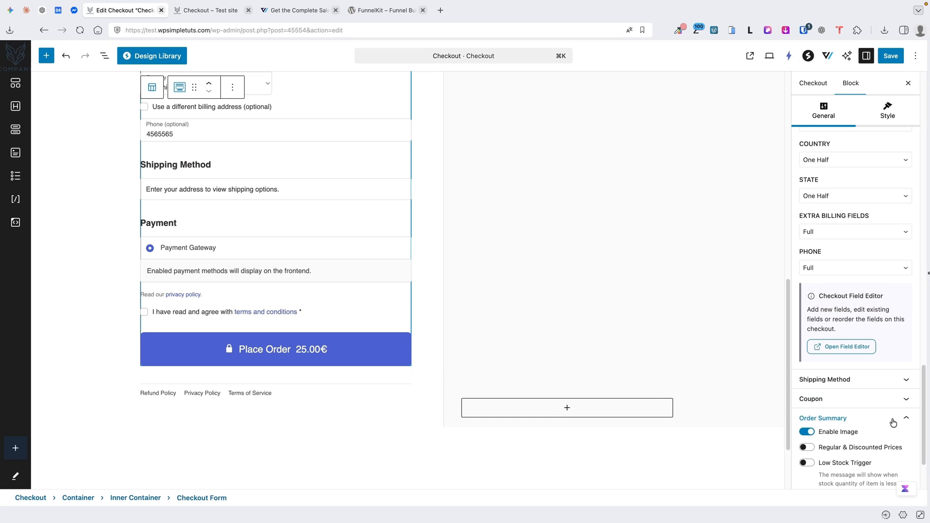
left_click(893, 419)
left_click(892, 436)
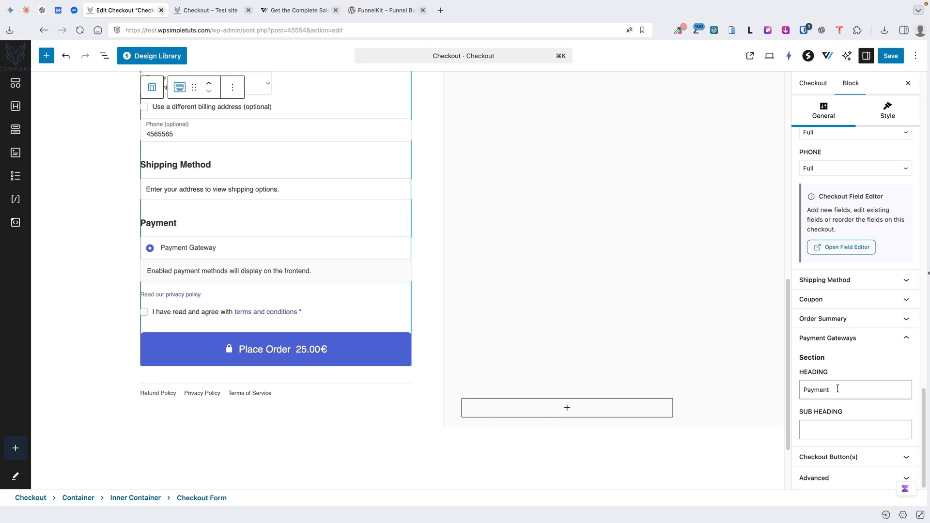
left_click(881, 457)
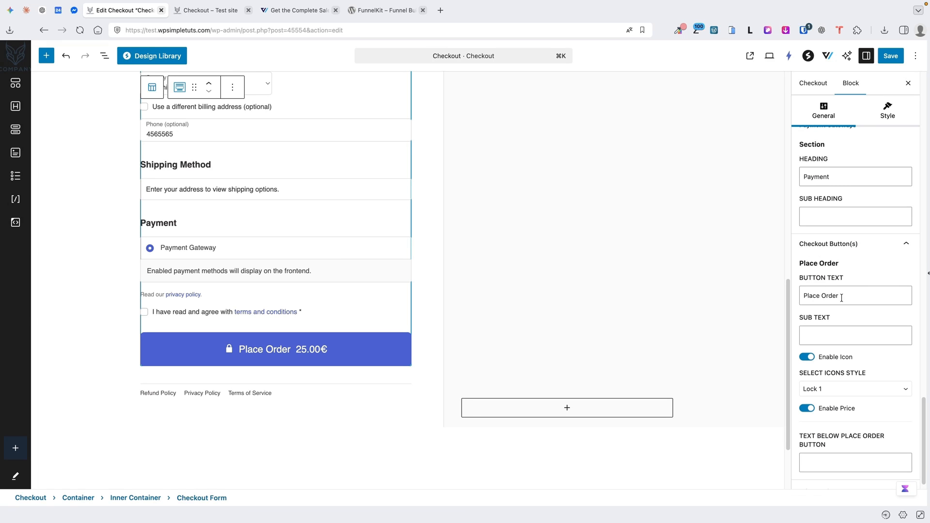
Toggle Enable Price off and back on for Place Order, then open Style
left_click_drag(842, 296, 821, 297)
left_click(827, 343)
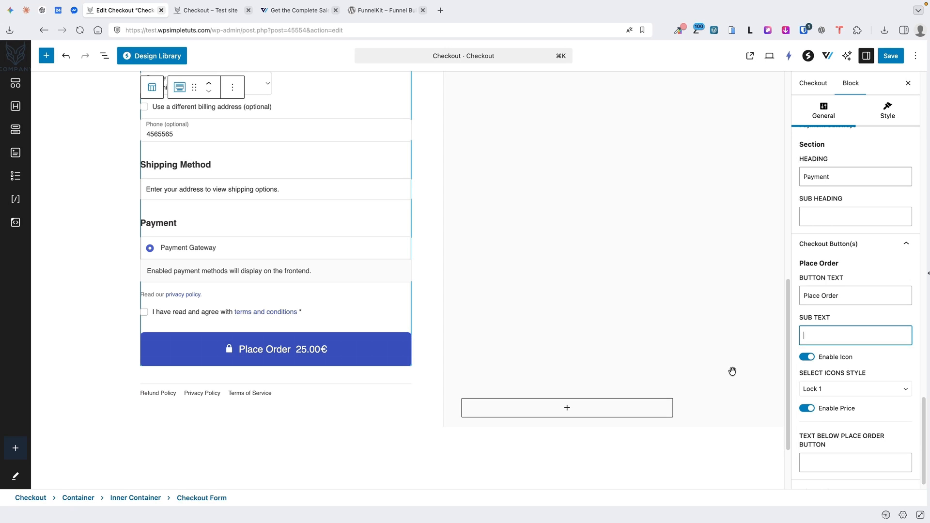
left_click(807, 409)
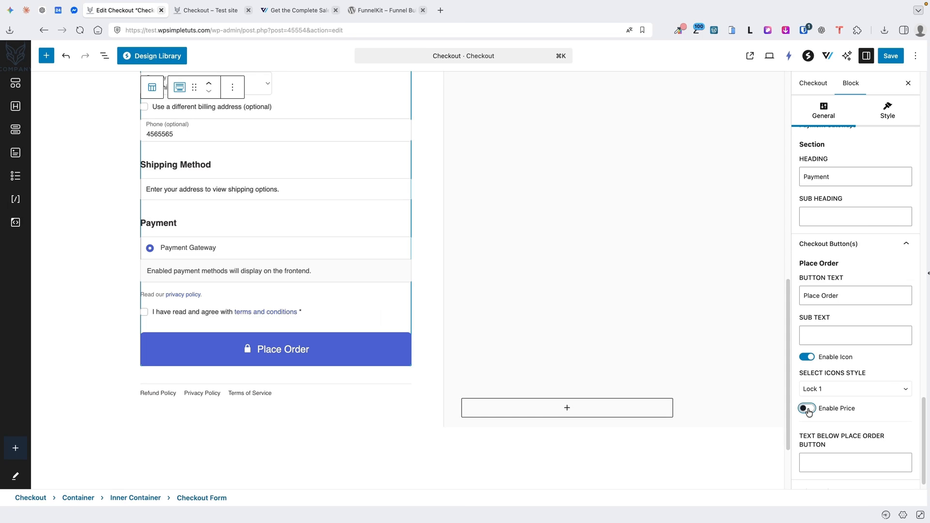
left_click(807, 409)
scroll(876, 394, "down", 1)
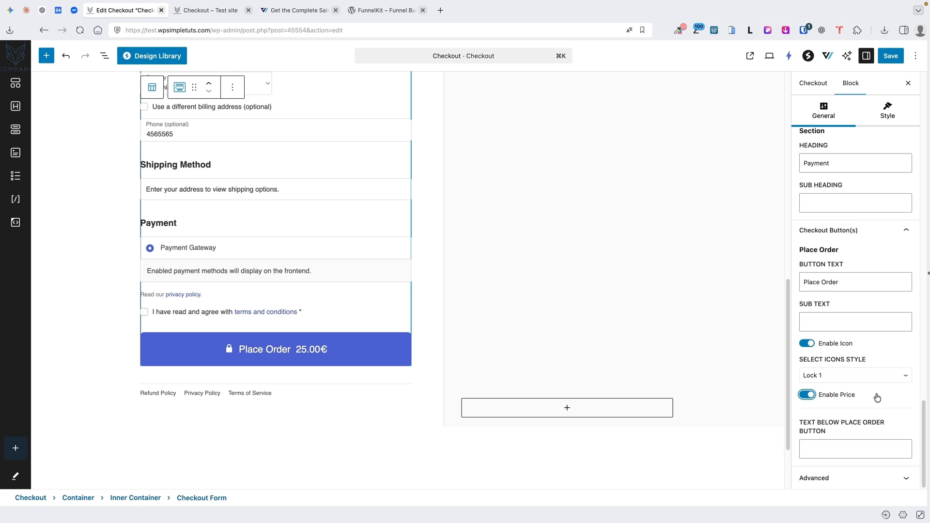
scroll(876, 394, "up", 10)
left_click(891, 108)
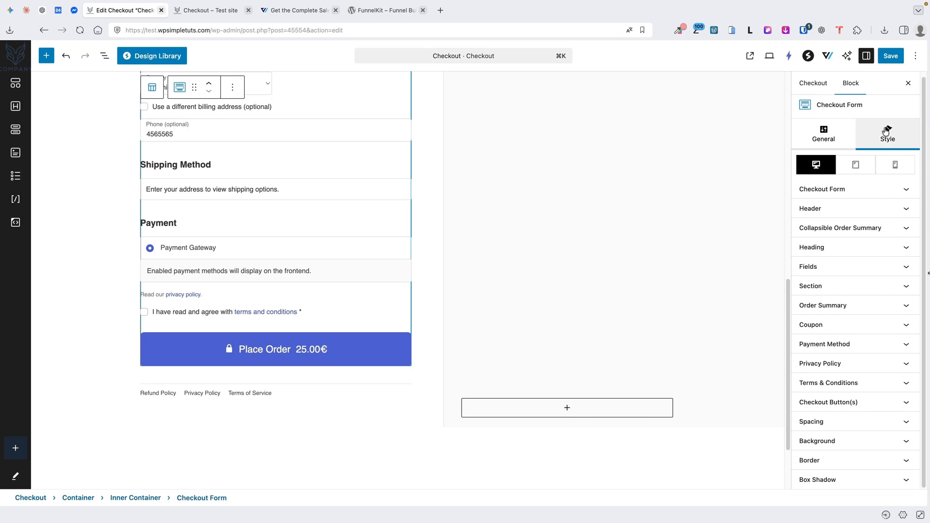
left_click(857, 189)
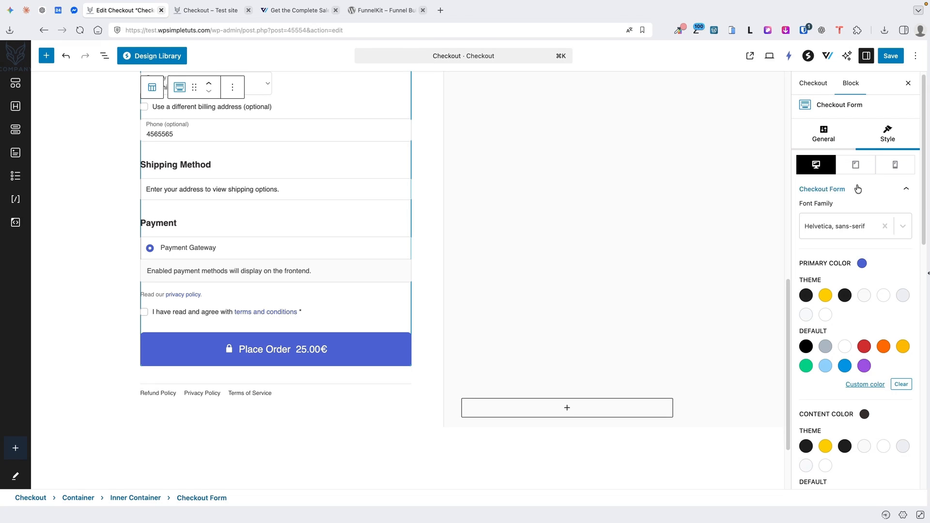
left_click(858, 189)
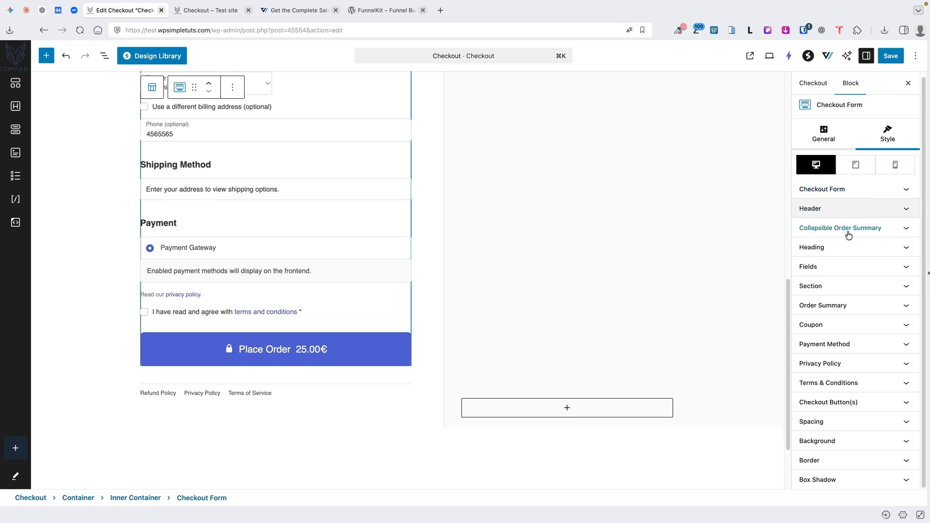
left_click(848, 248)
left_click(846, 250)
left_click(846, 249)
left_click(899, 266)
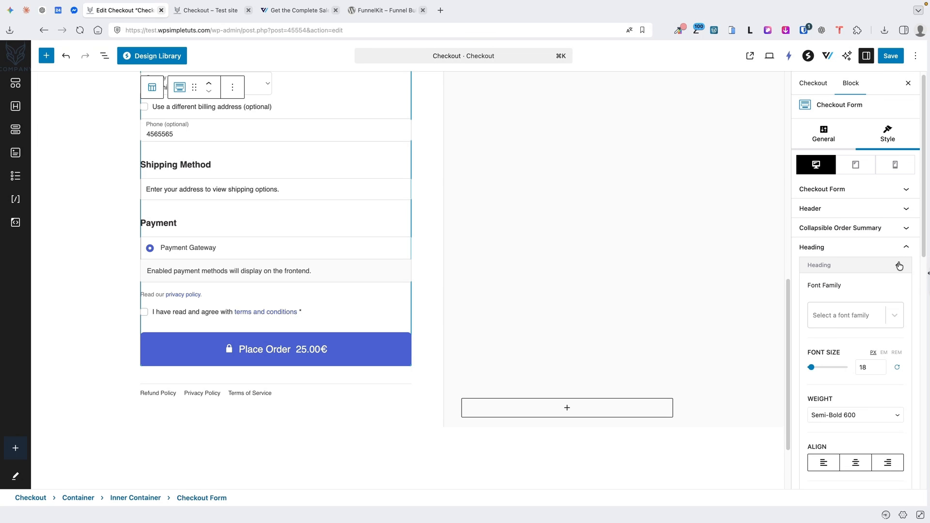
left_click(899, 266)
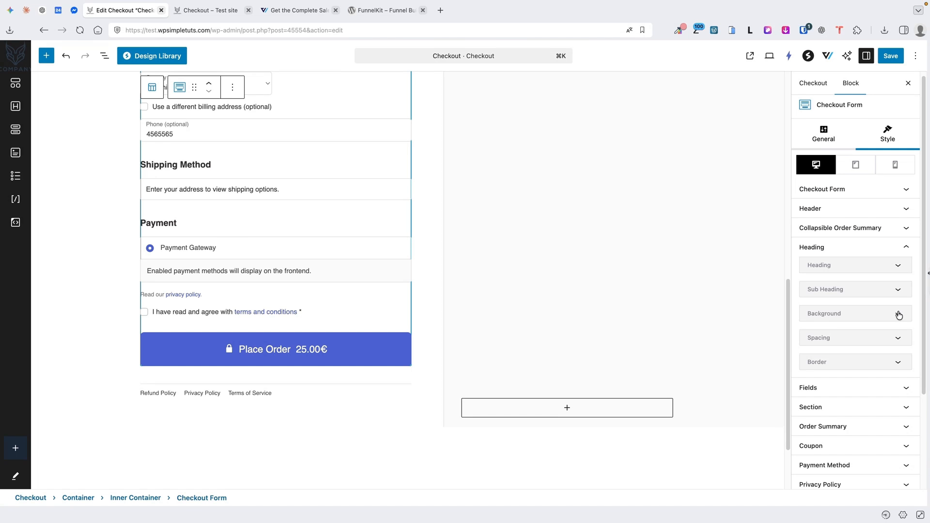
scroll(862, 350, "down", 5)
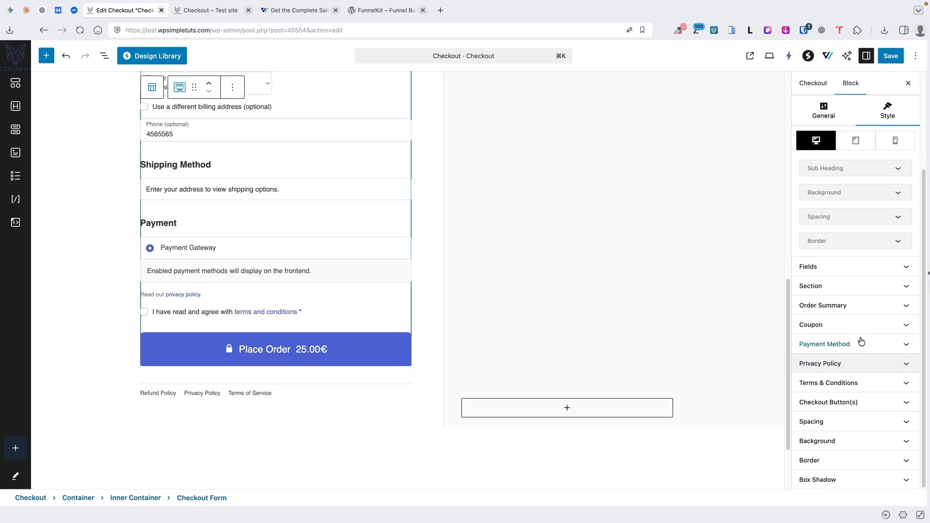
scroll(280, 364, "up", 10)
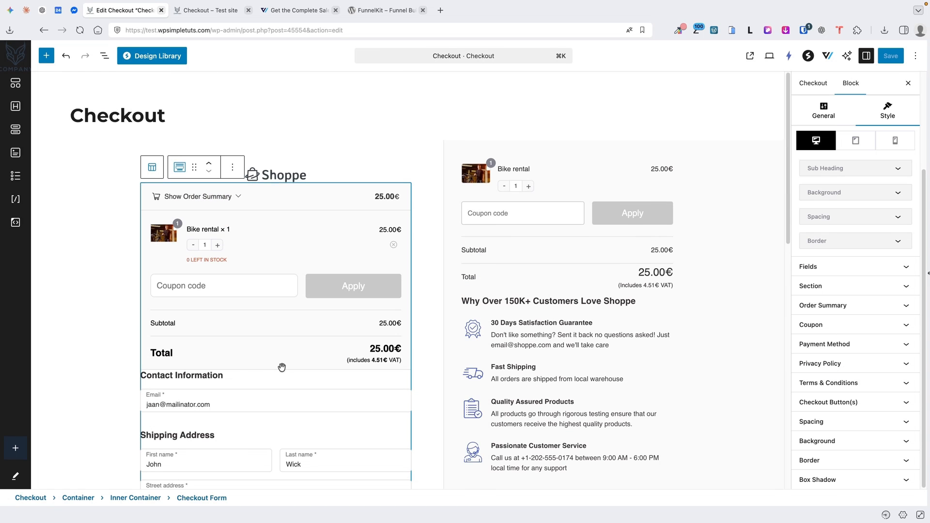
Start a new empty block below the Passionate Customer Service text in the right-hand column
left_click(552, 150)
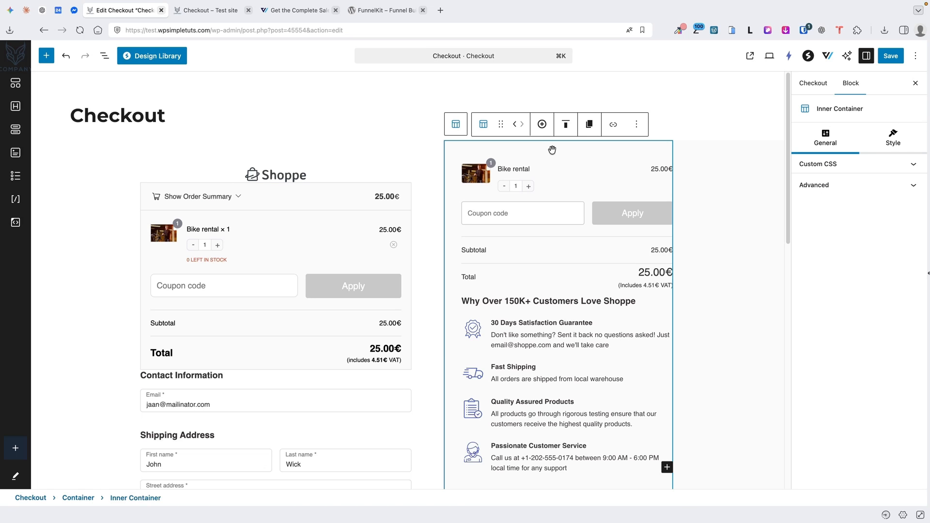
left_click(548, 183)
left_click(541, 301)
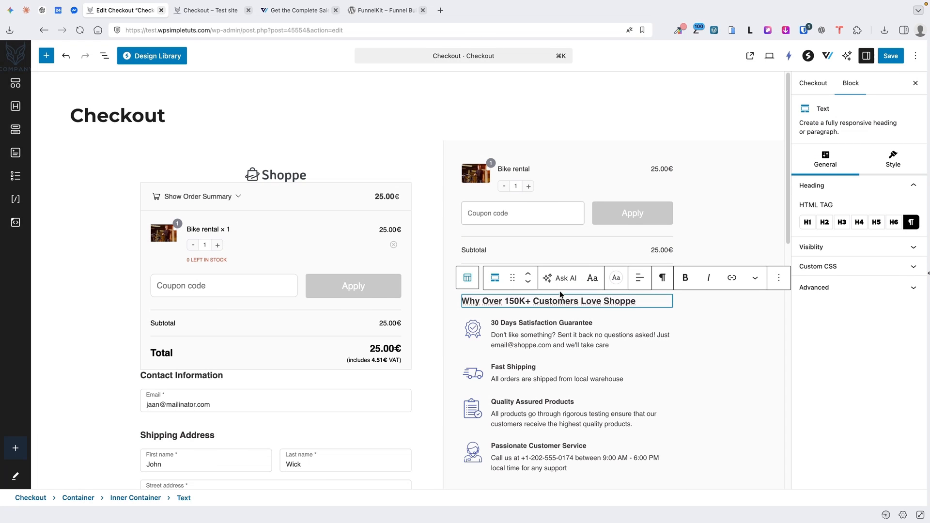
scroll(649, 319, "down", 4)
left_click(583, 308)
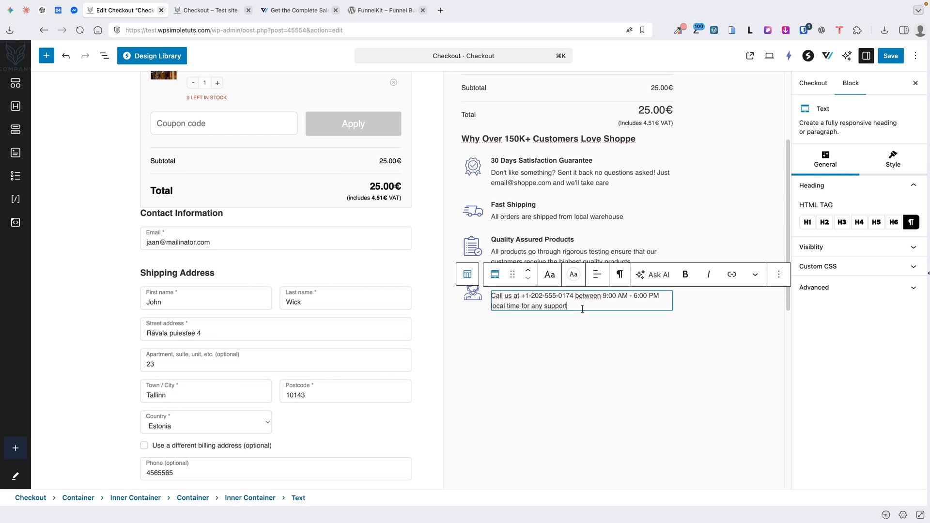
key("Return")
left_click(669, 315)
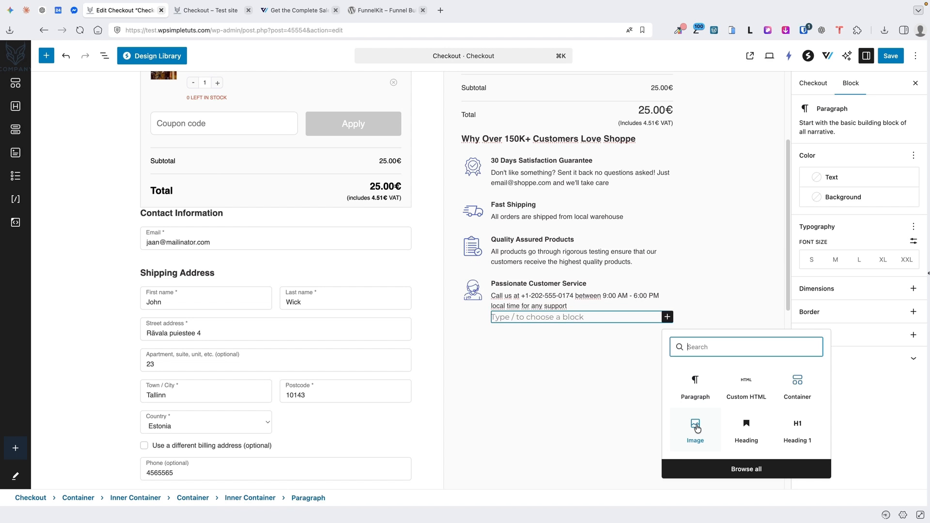
Insert natures-01.jpg from the Media Library as an Image block and save the checkout
left_click(694, 480)
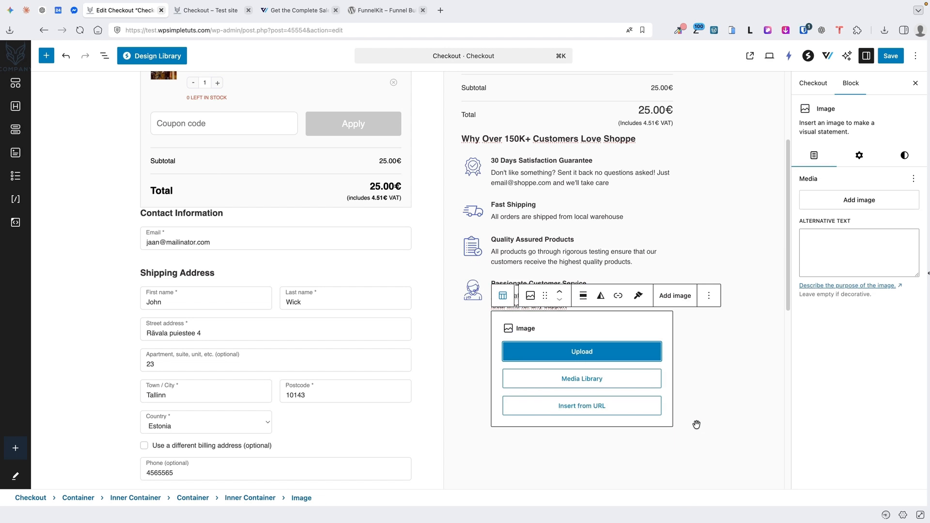
left_click(587, 380)
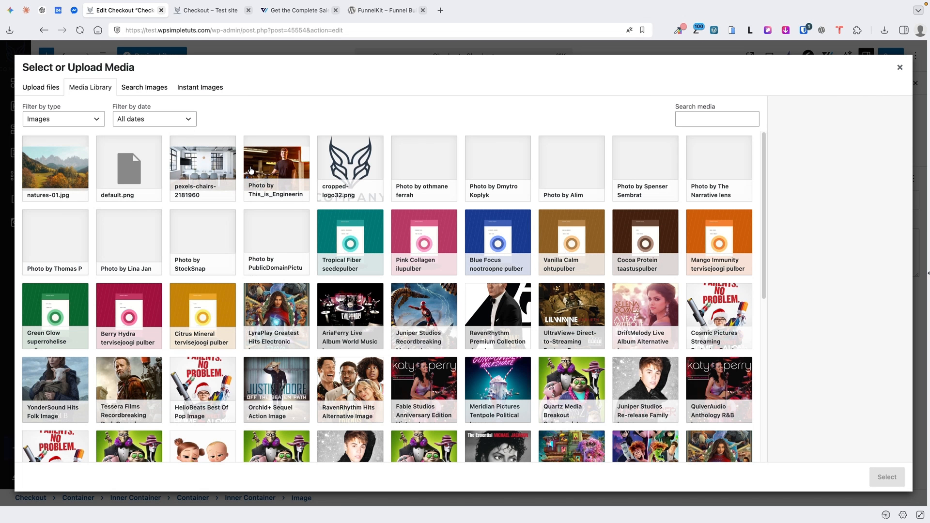
left_click(55, 164)
left_click(888, 478)
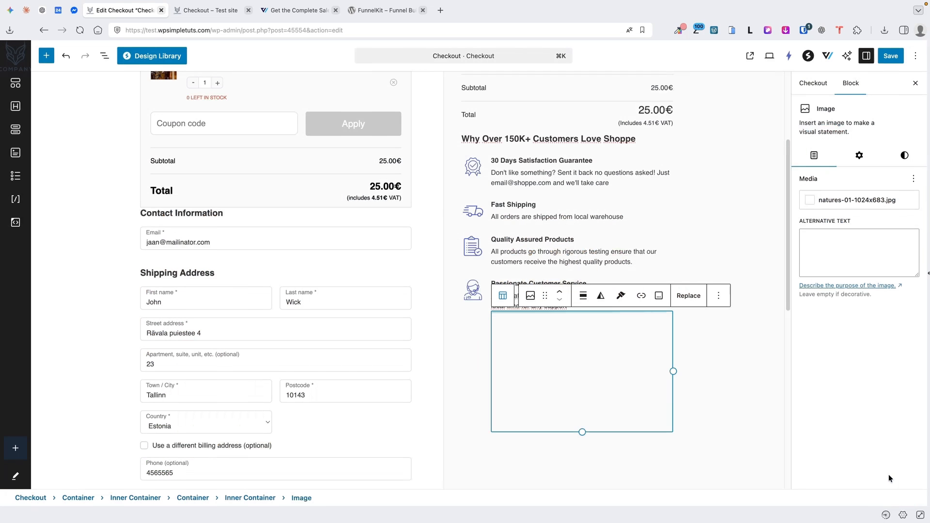
left_click(891, 56)
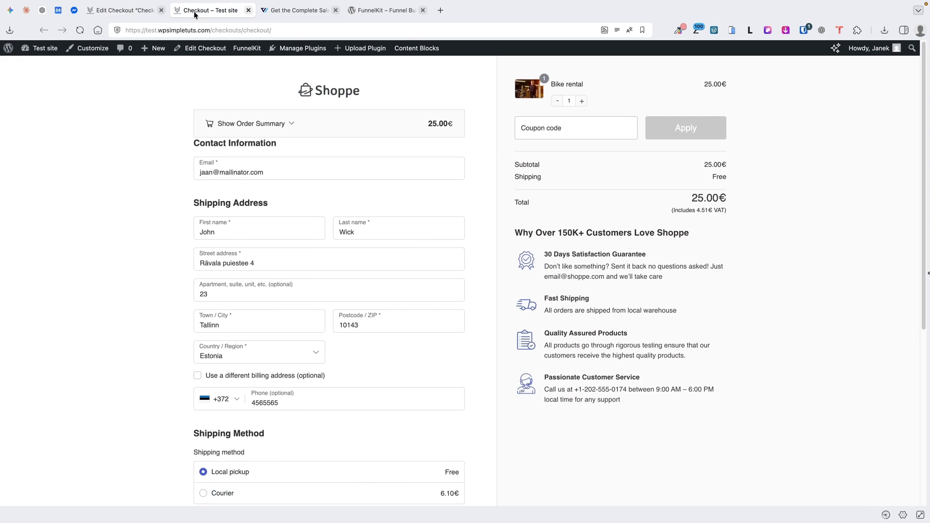
Check the natures-01.jpg photo on the live checkout page, then go back to the checkout editor
left_click(199, 10)
scroll(823, 332, "down", 4)
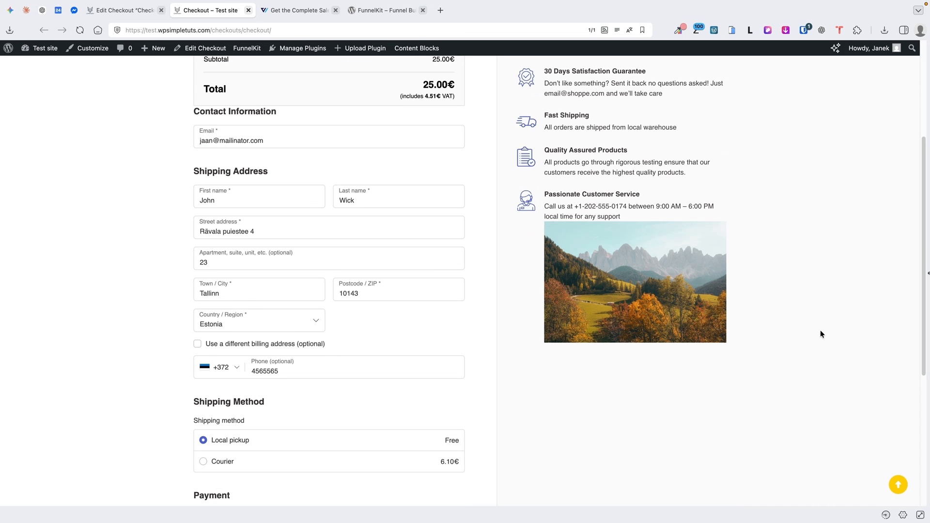
scroll(821, 330, "up", 4)
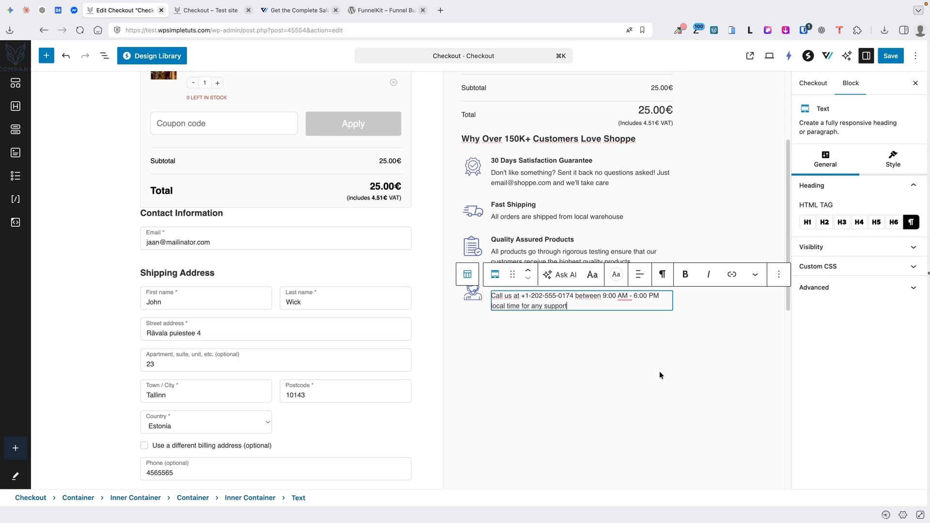
left_click(216, 10)
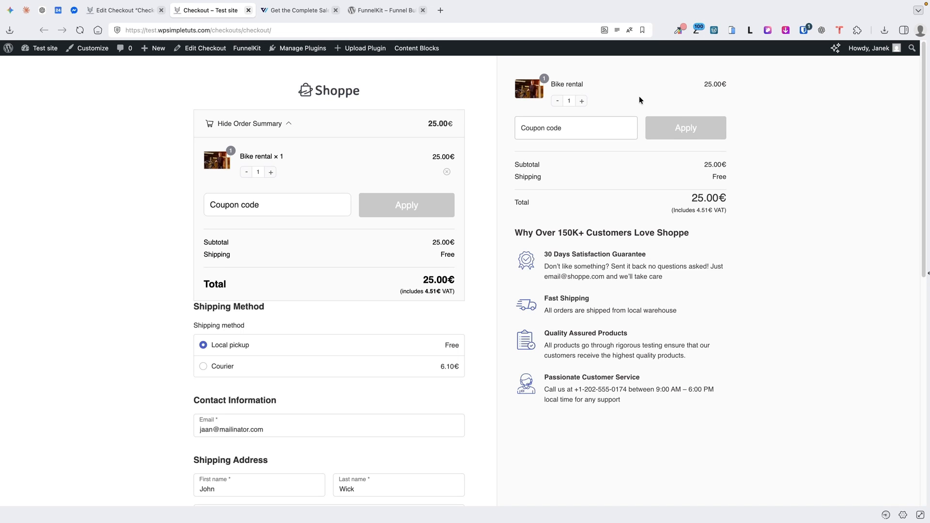
left_click(124, 10)
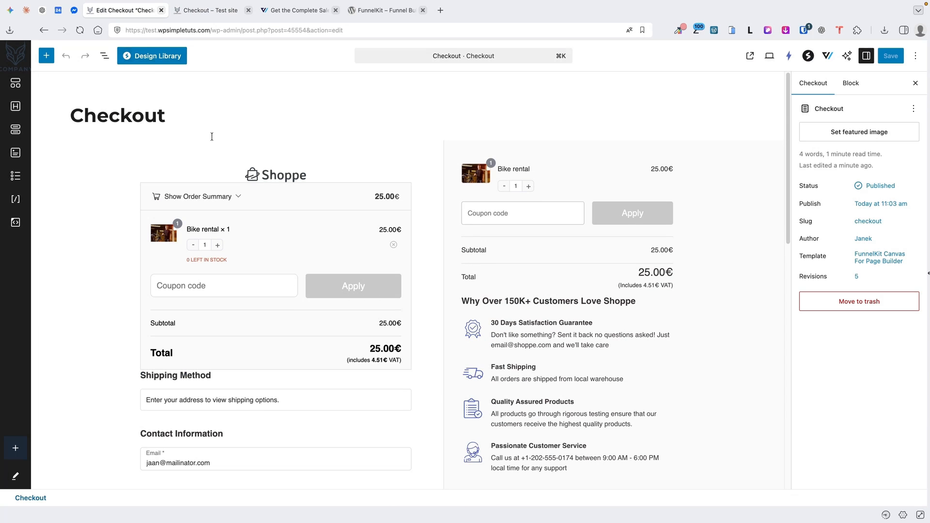
Disable the Checkout Form's Collapsible Order Summary, save, and go back to the Checkout design page
left_click(303, 196)
left_click(841, 183)
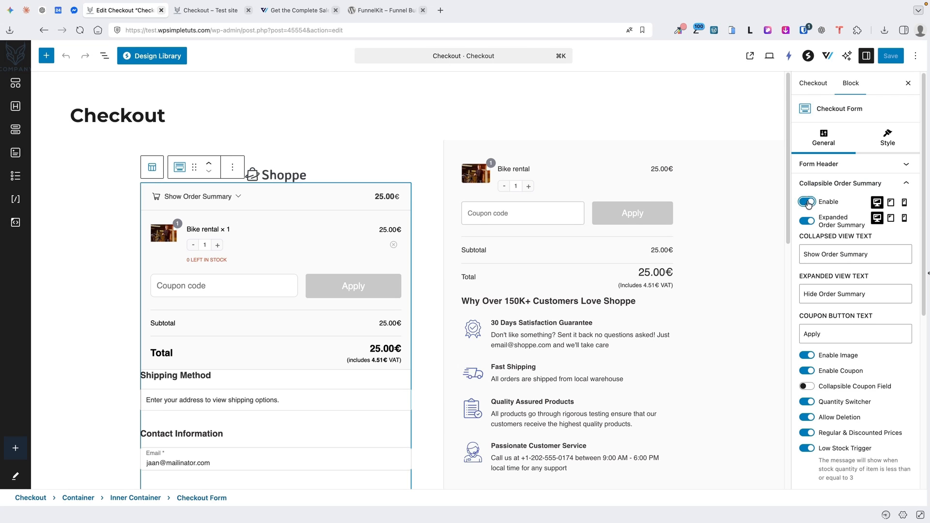
left_click(807, 201)
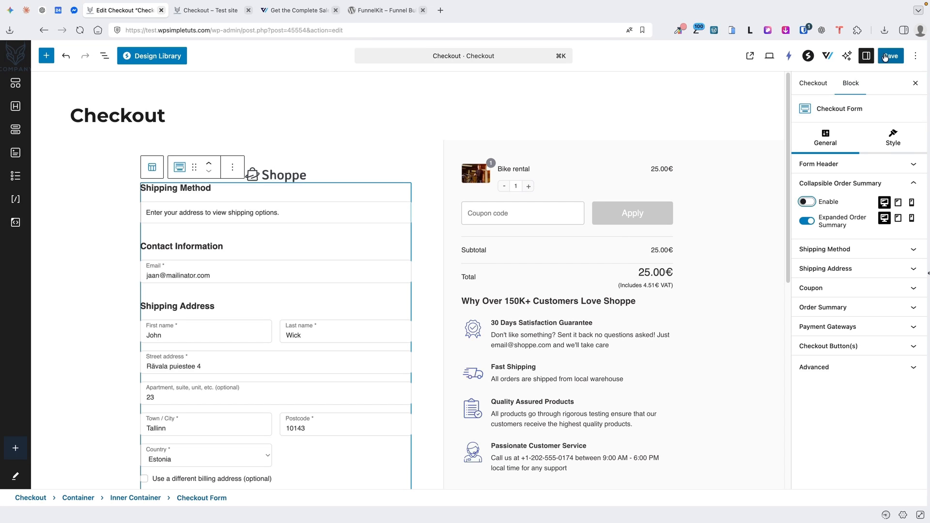
left_click(889, 55)
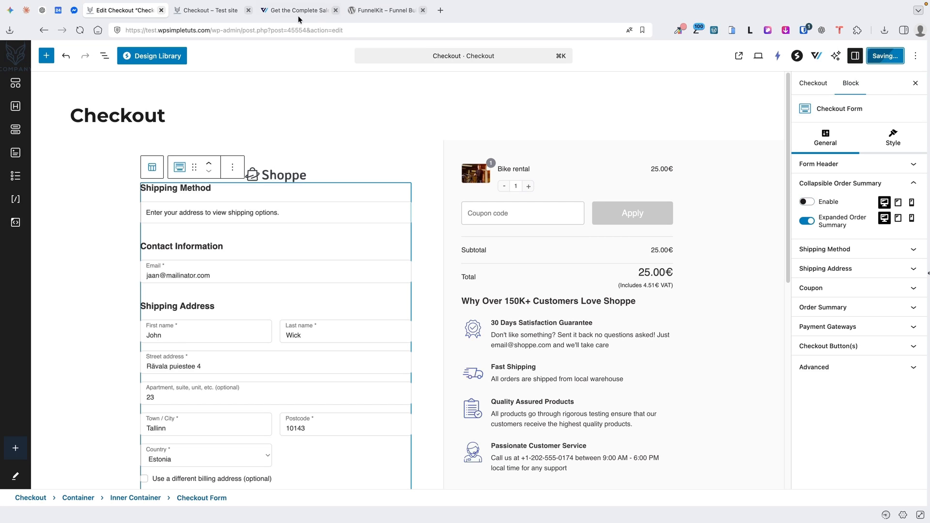
left_click(16, 56)
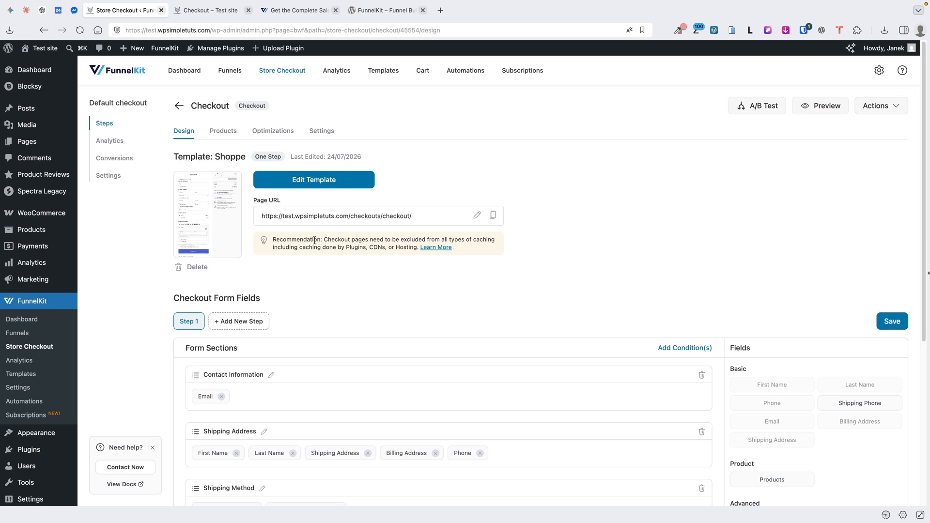
Review the checkout form sections and compare them with the live checkout page
scroll(295, 245, "down", 5)
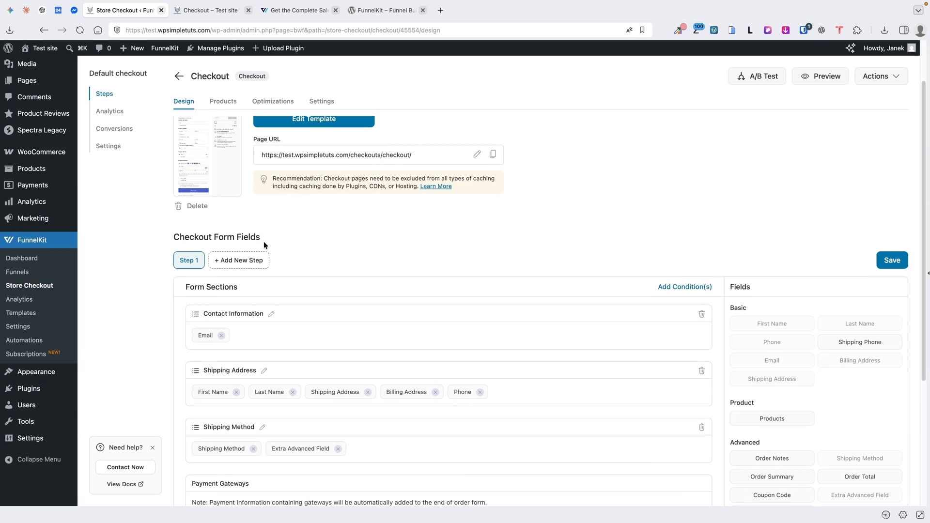
scroll(265, 240, "down", 2)
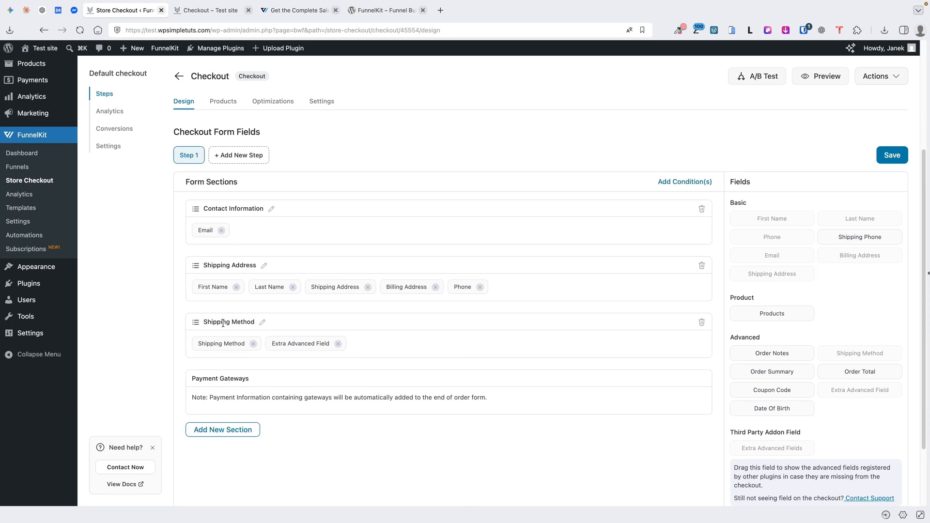
left_click(192, 14)
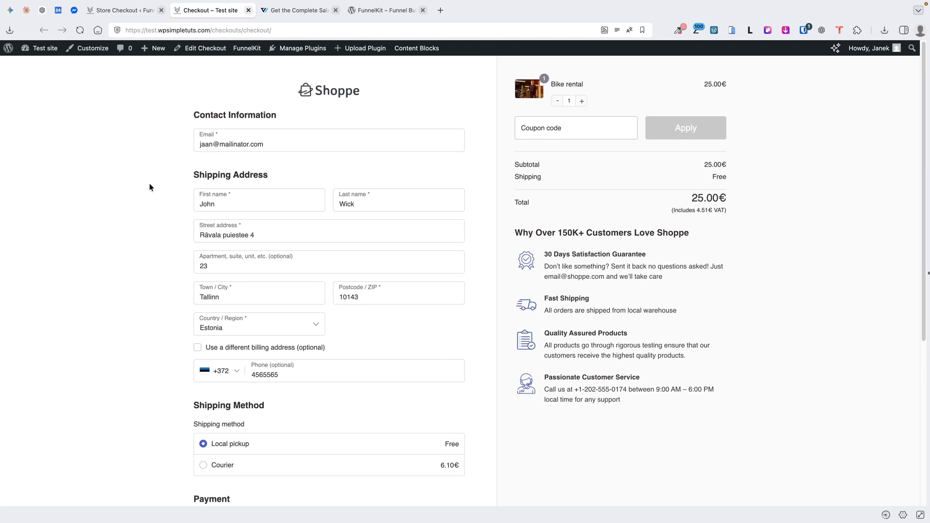
scroll(150, 182, "down", 3)
scroll(151, 182, "up", 3)
left_click(123, 14)
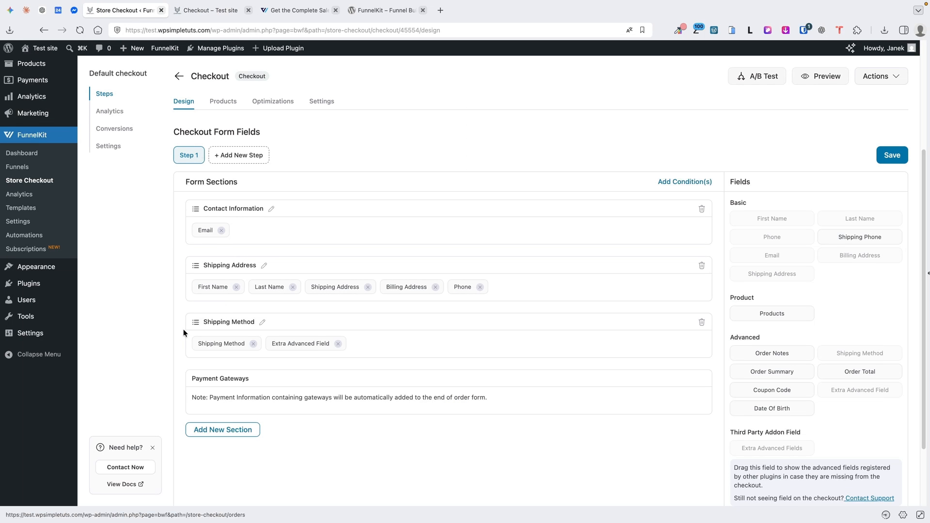
Move Shipping Method to the top, save and preview it live, then move it back below Shipping Address
left_click_drag(195, 321, 192, 212)
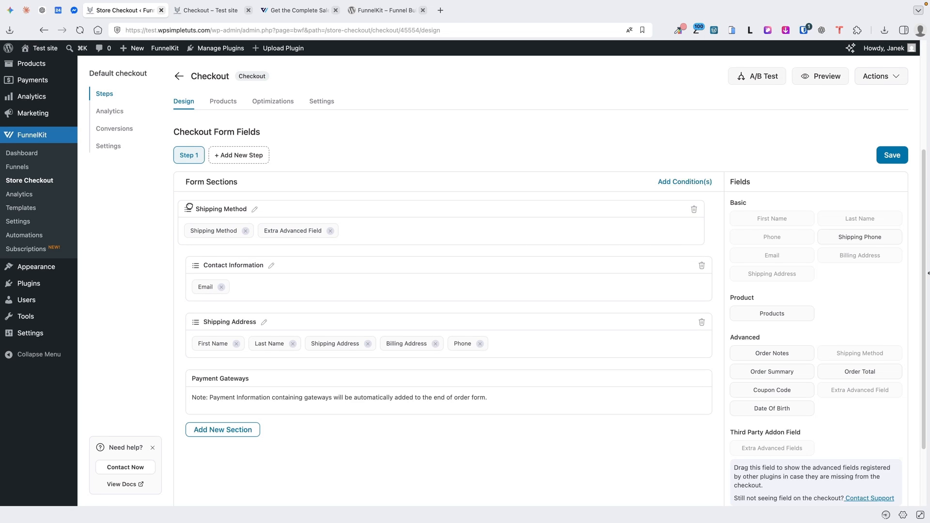
left_click(895, 155)
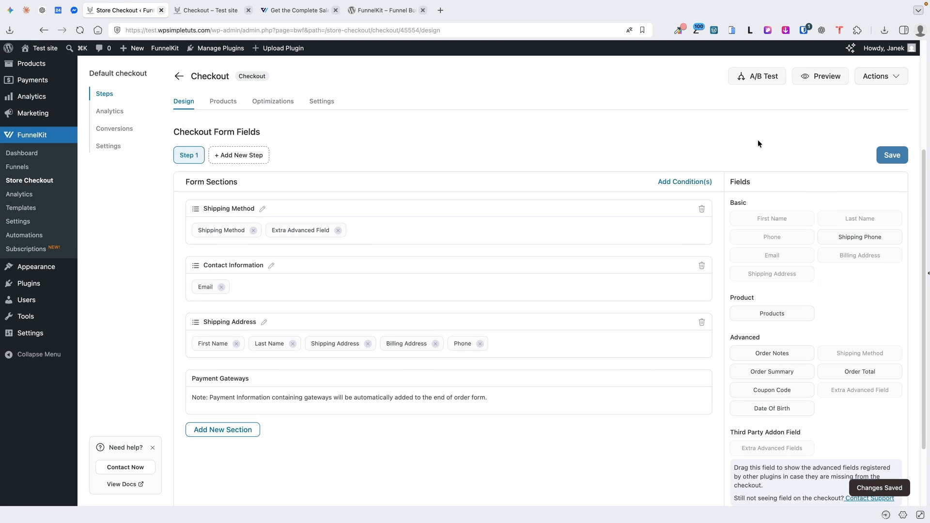
left_click(199, 10)
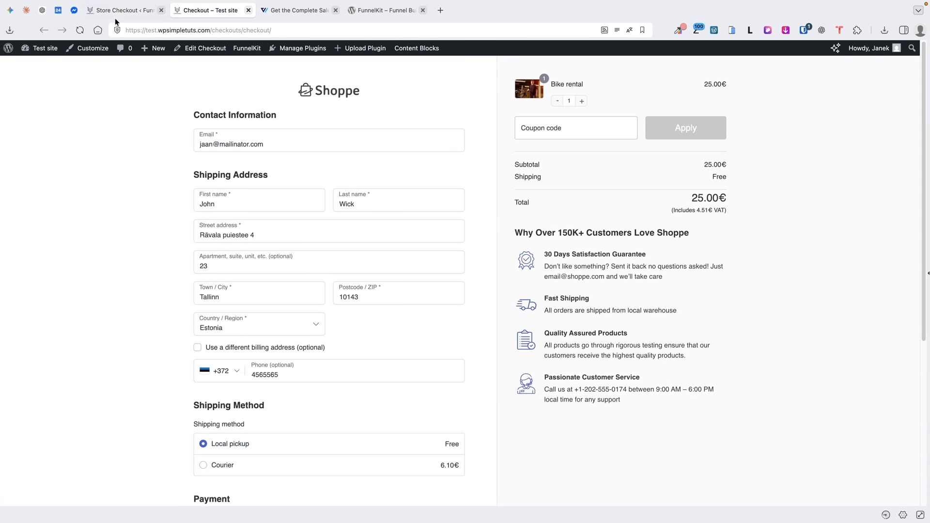
left_click(79, 31)
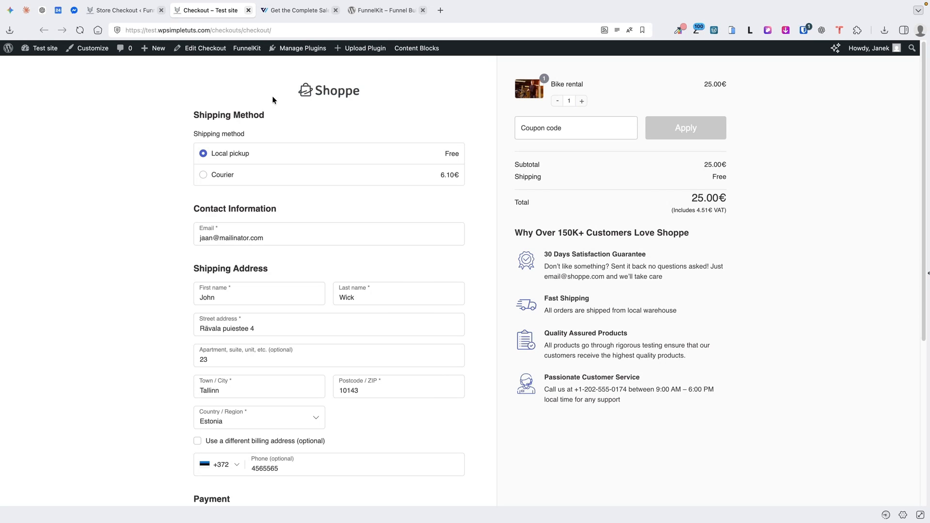
key("ctrl+shift+Tab")
left_click_drag(199, 331, 199, 330)
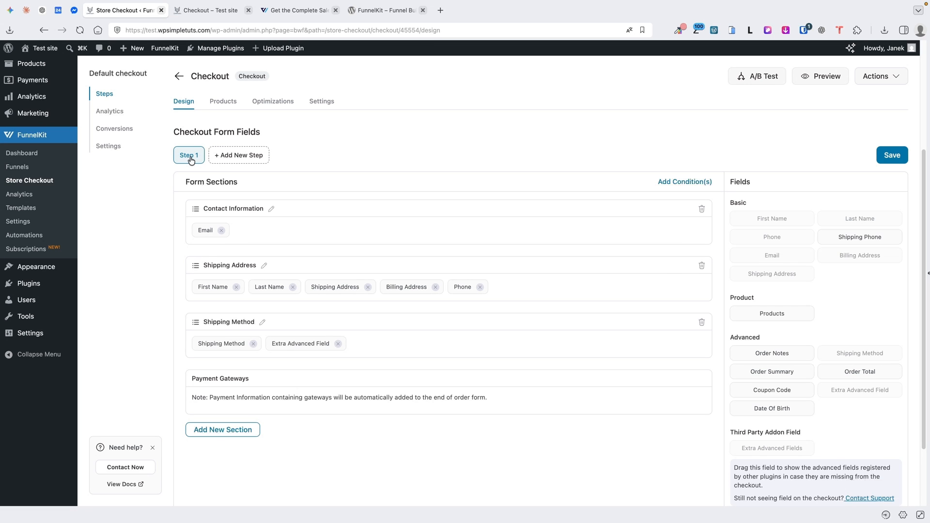
Add a Step 2 to the checkout with a new section named Additional information
left_click(237, 155)
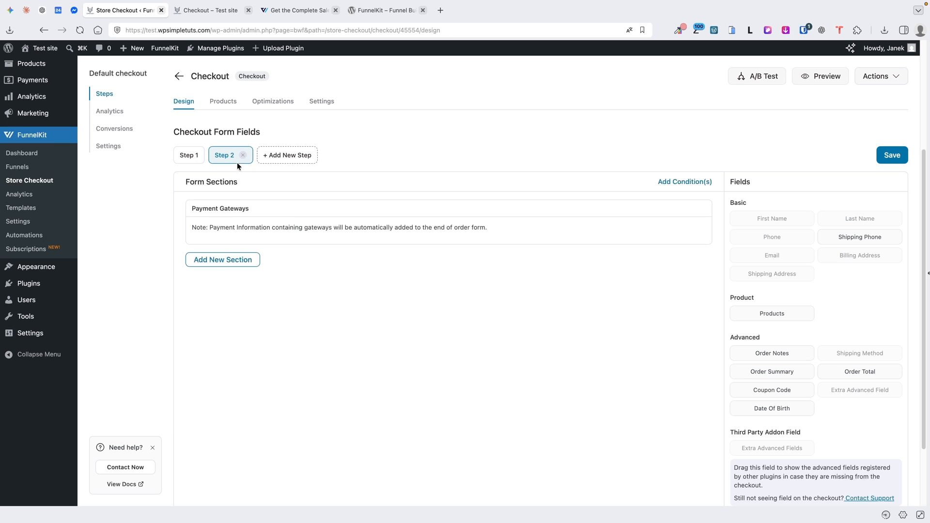
scroll(203, 162, "up", 1)
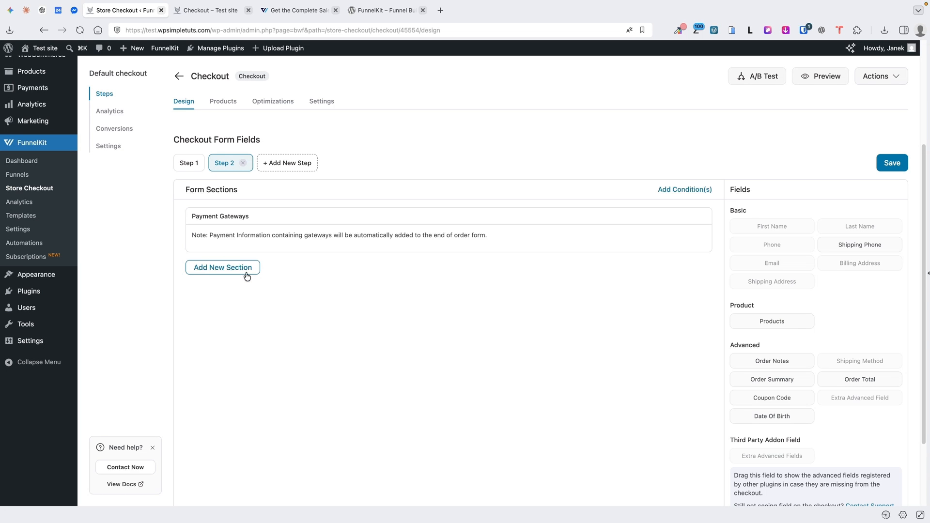
left_click(228, 269)
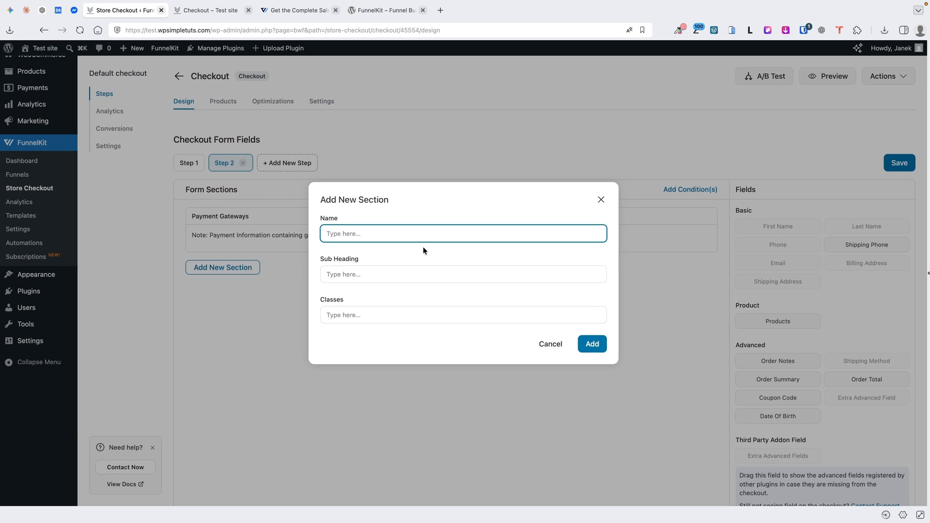
type("Additional information")
left_click(338, 315)
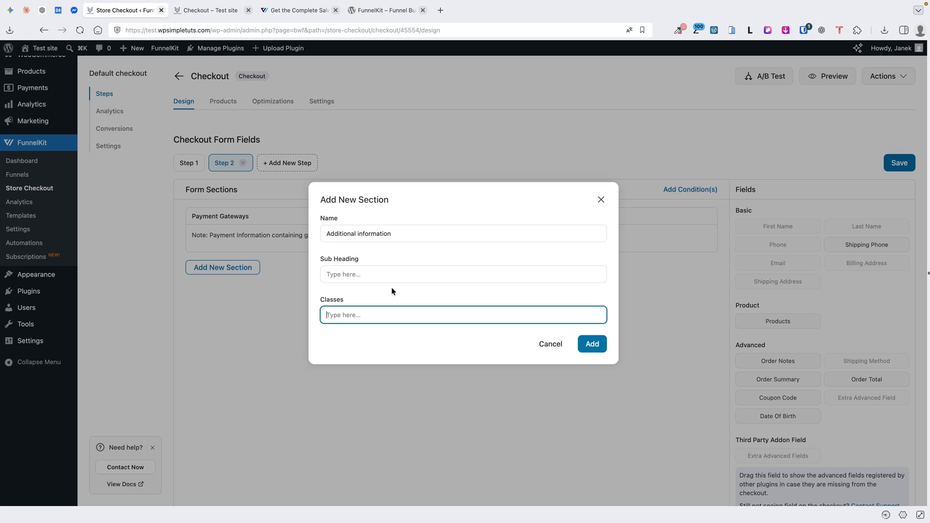
left_click(592, 344)
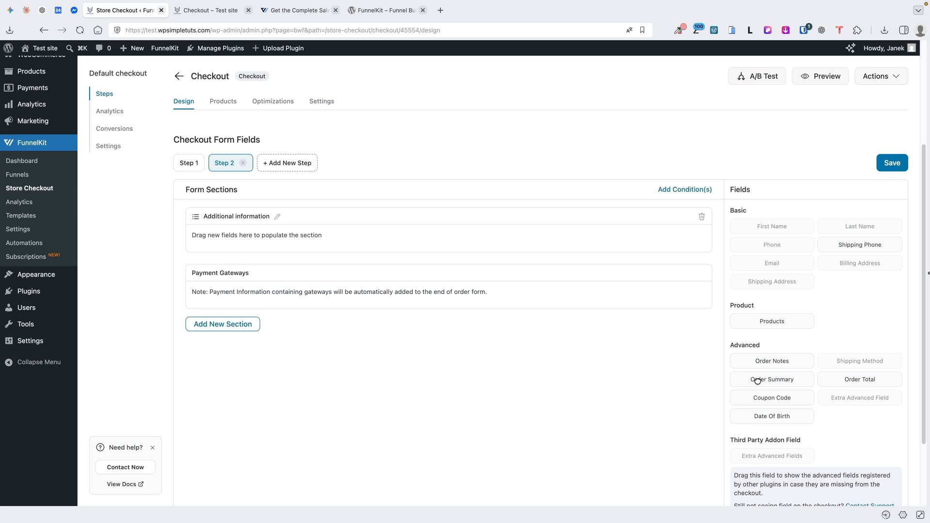
Drag Order Summary and Order Total into the Additional information section
left_click_drag(757, 381, 255, 234)
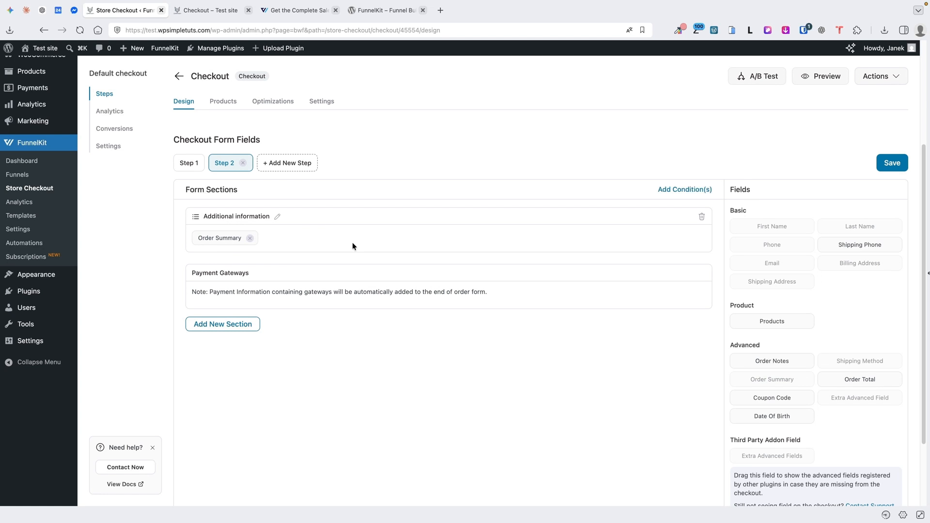
left_click_drag(860, 379, 286, 240)
scroll(746, 297, "up", 5)
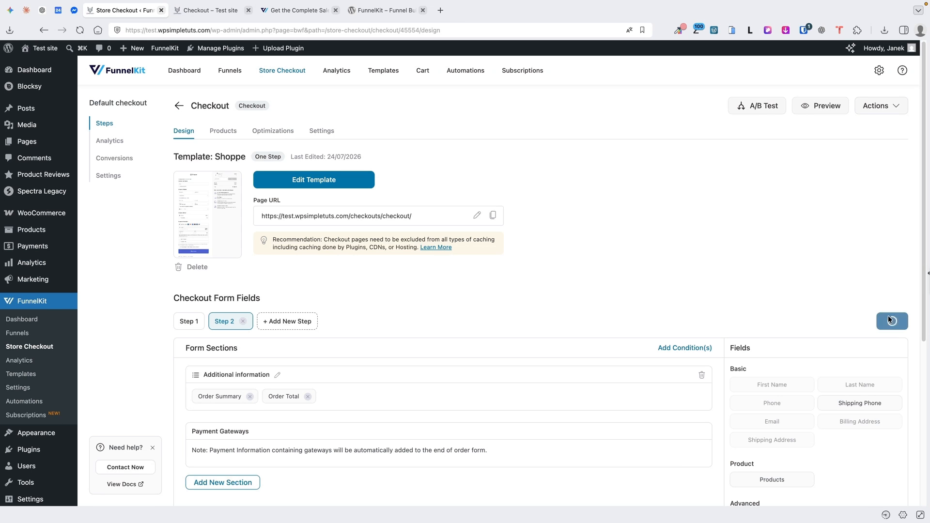
Reload the live checkout and advance to its second step to preview the two-step layout
left_click(200, 10)
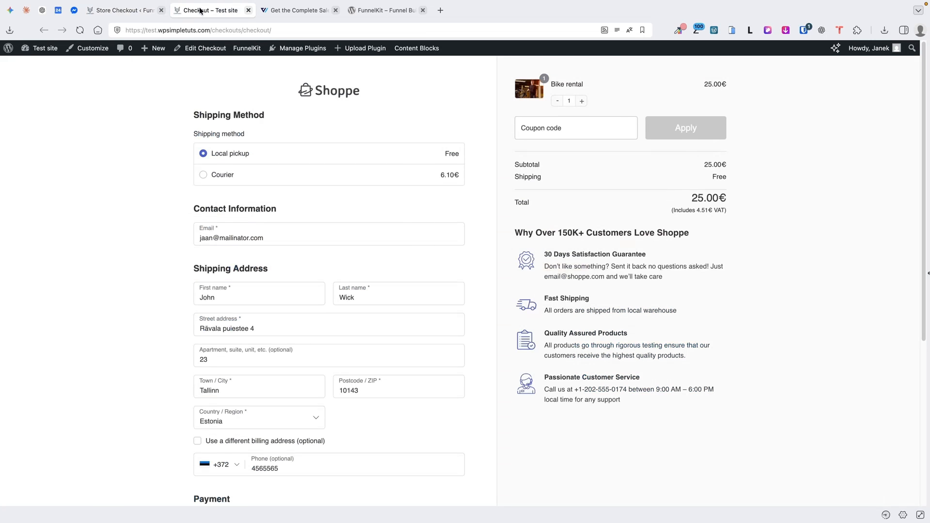
left_click(80, 30)
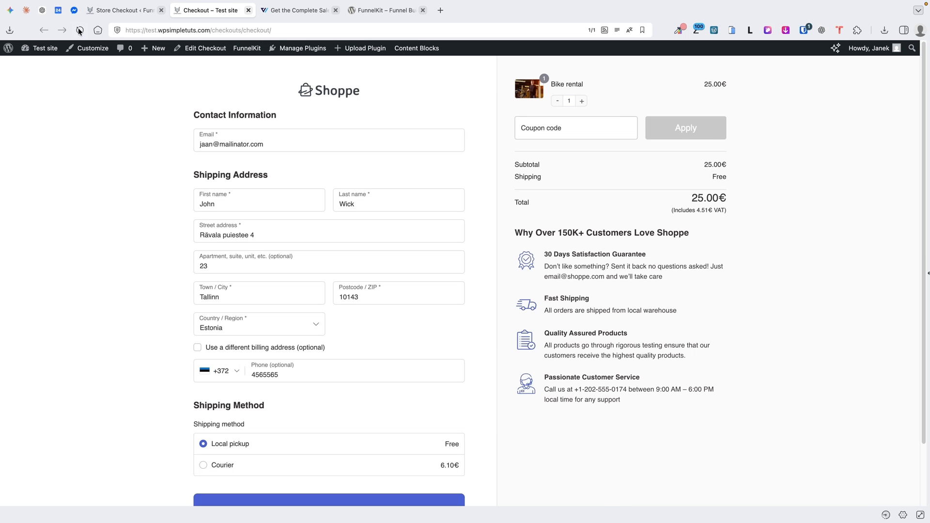
scroll(309, 417, "down", 3)
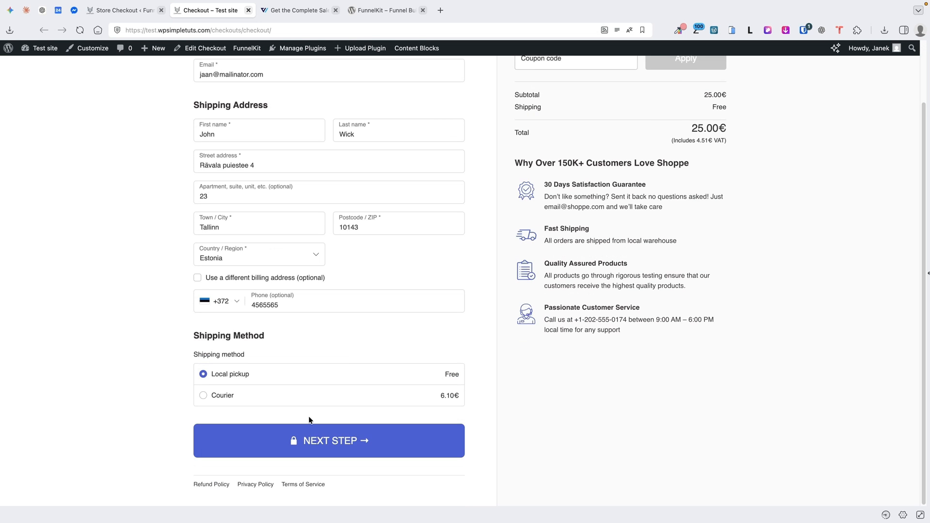
left_click(332, 442)
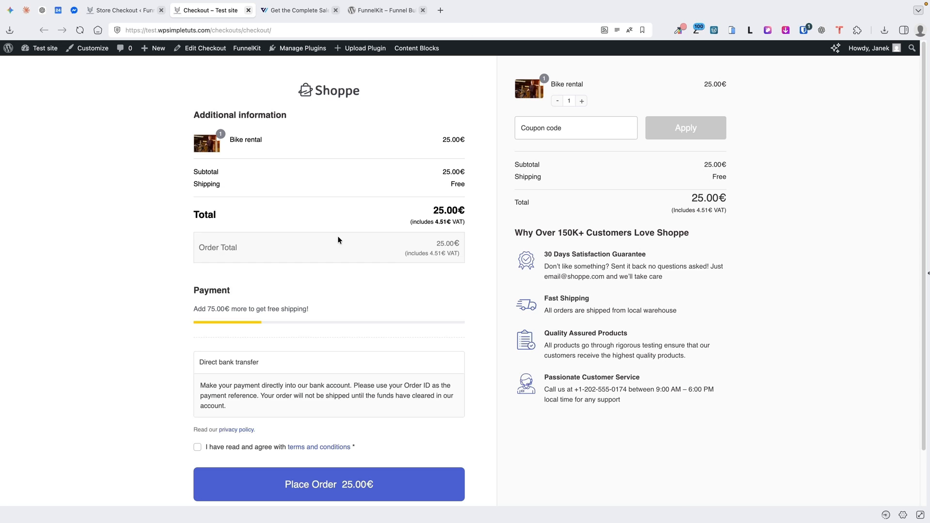
Delete Step 2 from the checkout form and compare the result with the storefront checkout
left_click(146, 9)
scroll(265, 320, "down", 3)
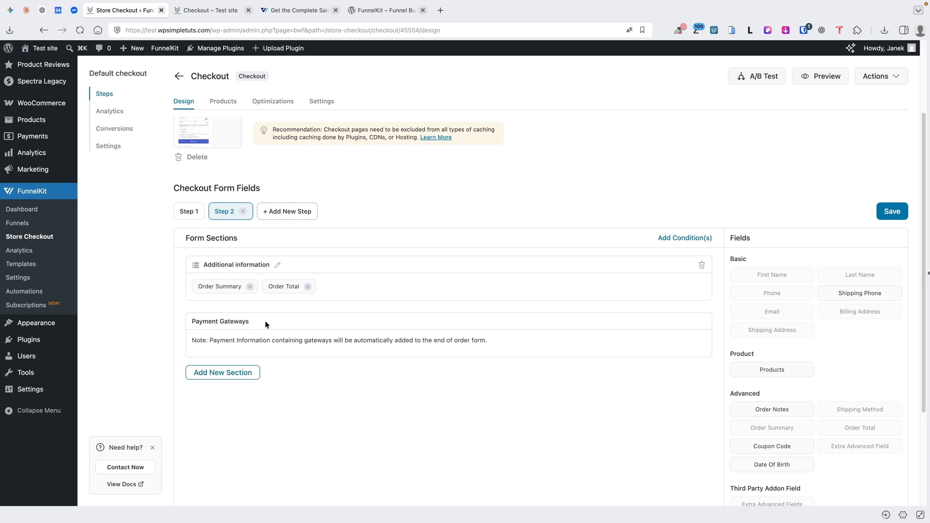
left_click(244, 212)
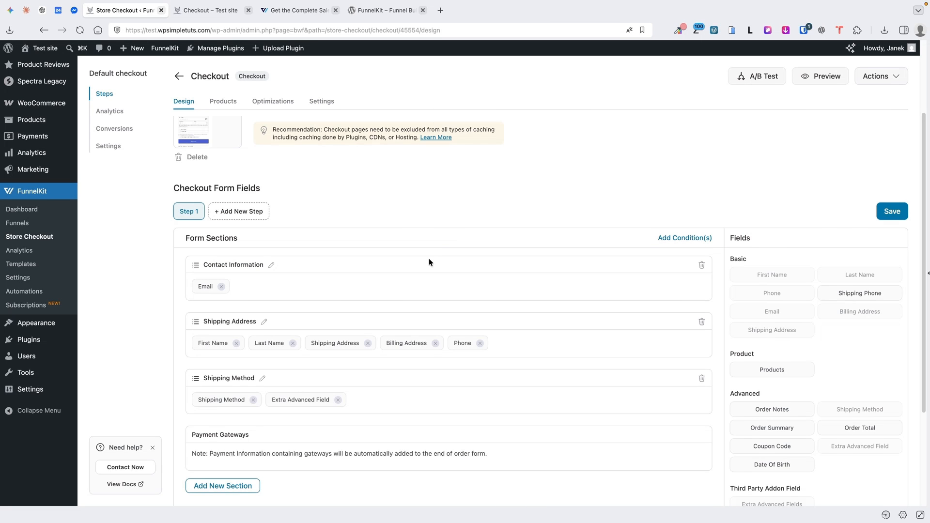
scroll(429, 260, "down", 2)
scroll(429, 260, "up", 1)
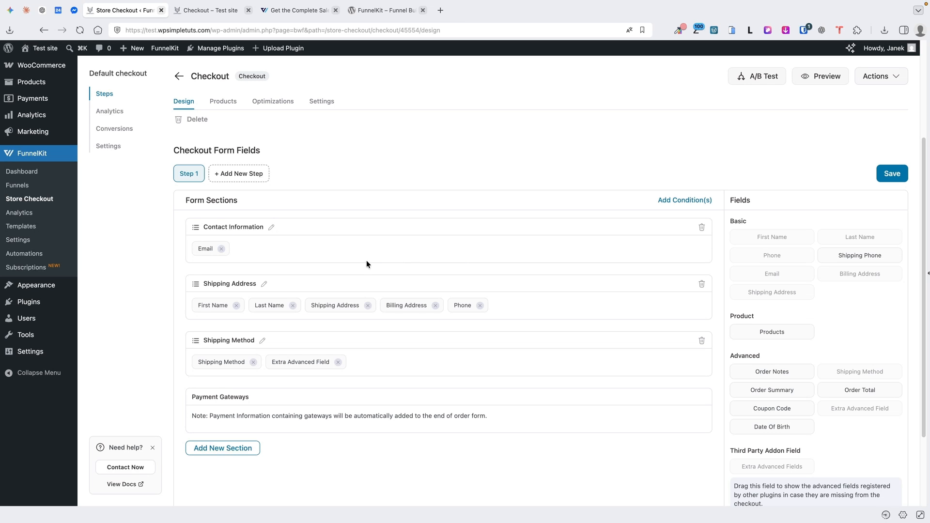
key("ctrl+Tab")
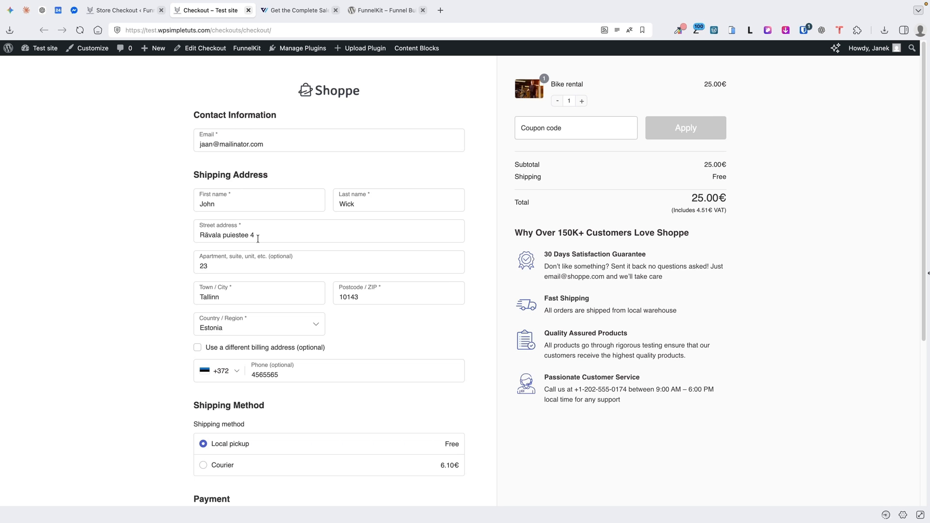
key("ctrl+shift+Tab")
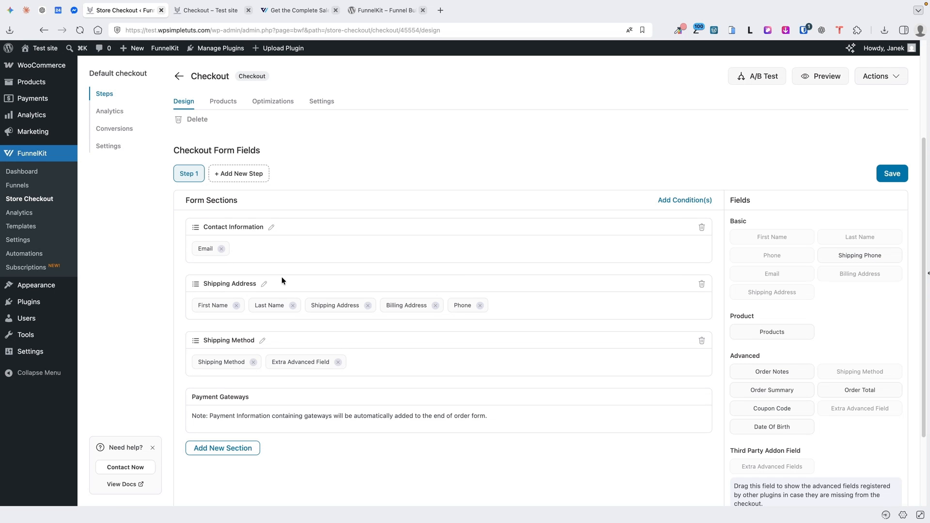
Inspect the First Name and Email field settings, leaving them unchanged
left_click(214, 305)
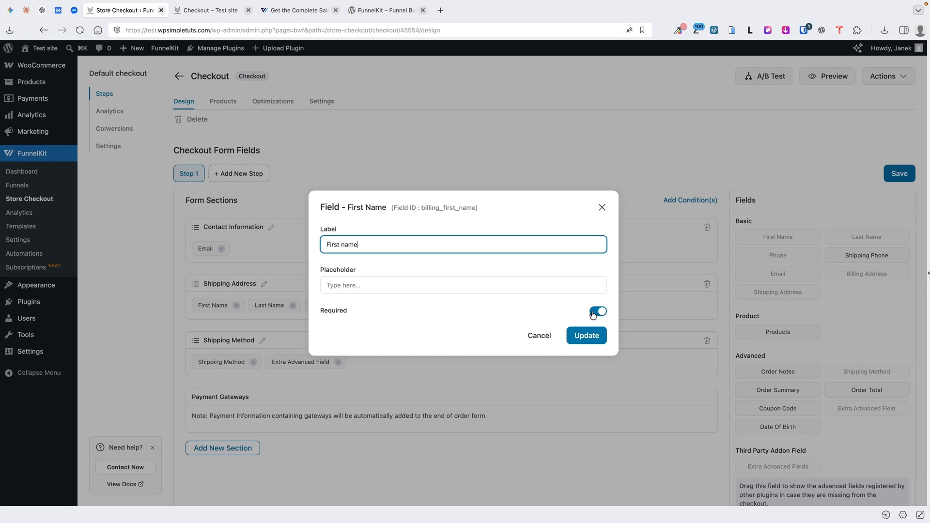
left_click(602, 207)
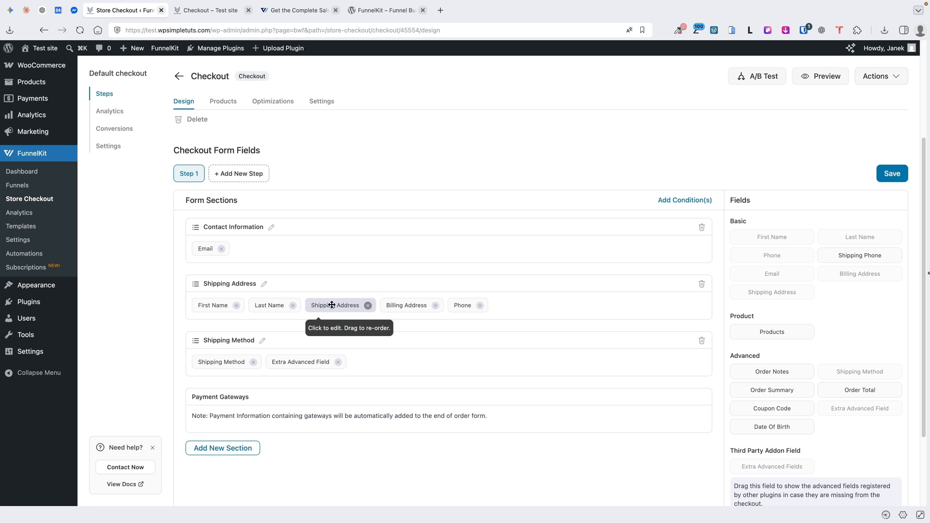
left_click(208, 247)
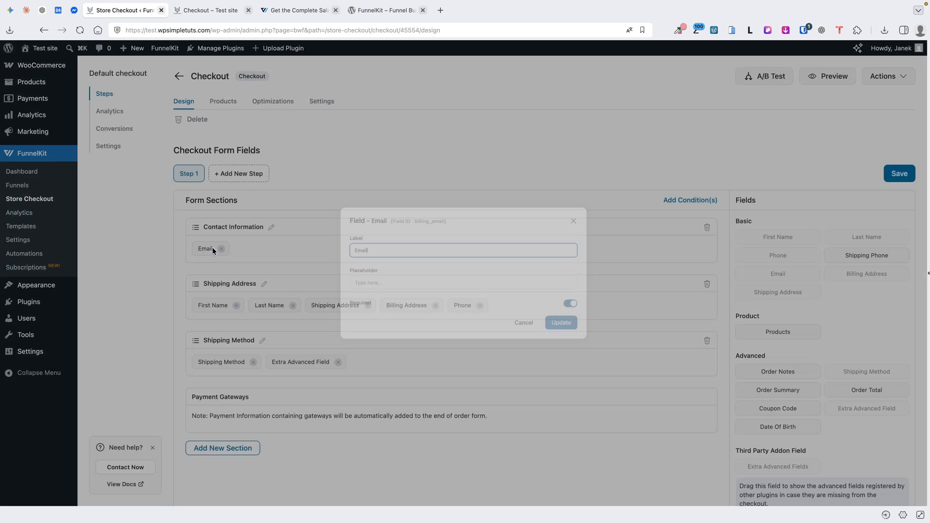
left_click(602, 208)
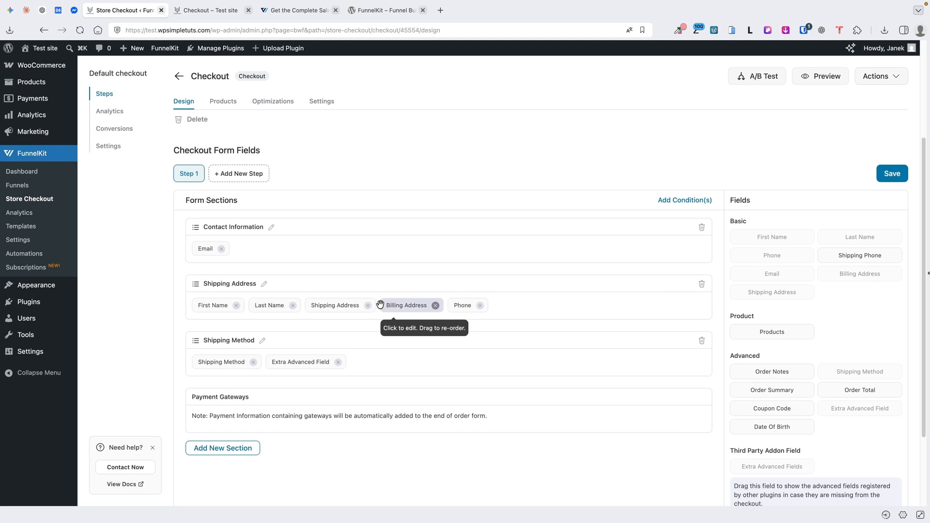
Move the shipping Phone field to the top of Shipping Address, make it visible, apply, and view the live checkout
left_click(333, 305)
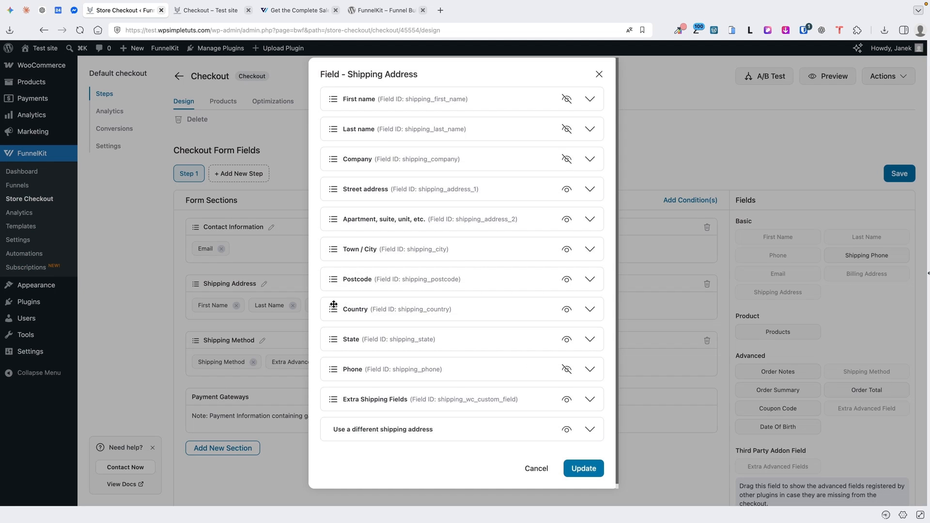
left_click(590, 99)
left_click(590, 99)
left_click_drag(333, 369, 334, 98)
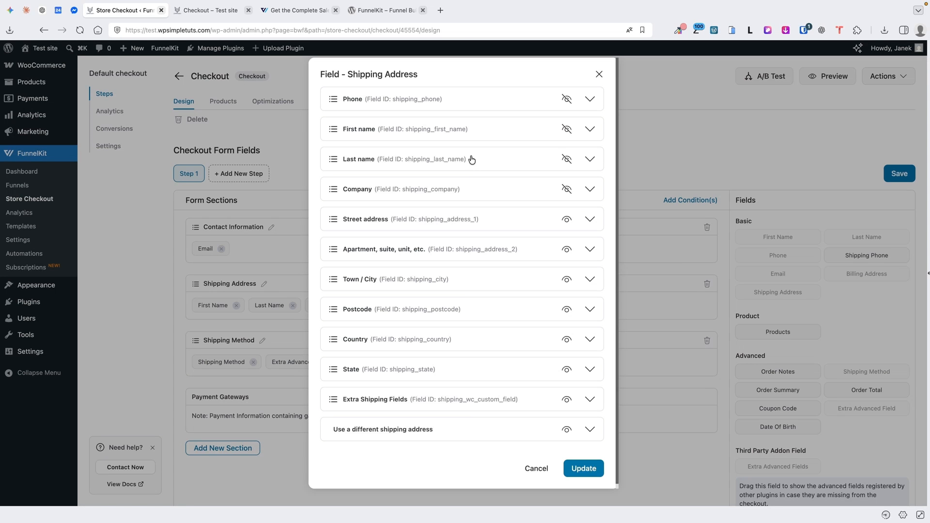
left_click(567, 101)
left_click(584, 469)
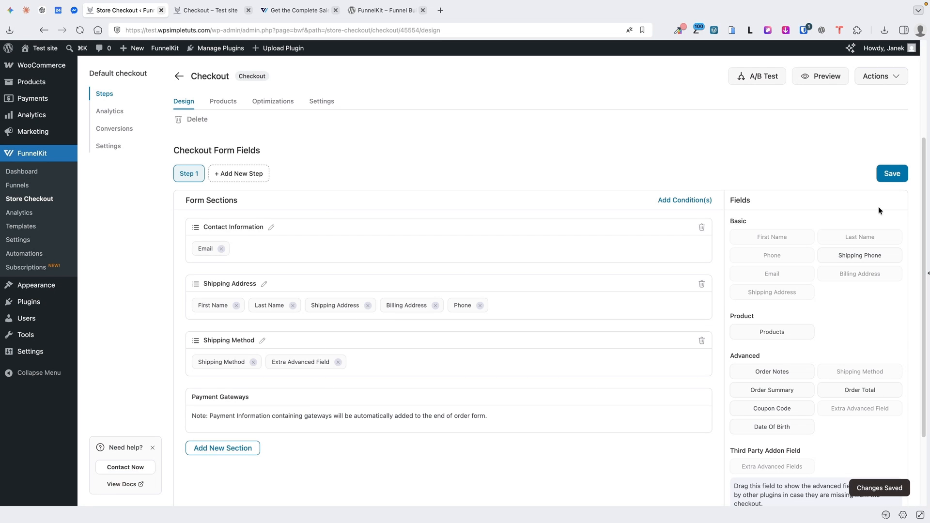
left_click(240, 18)
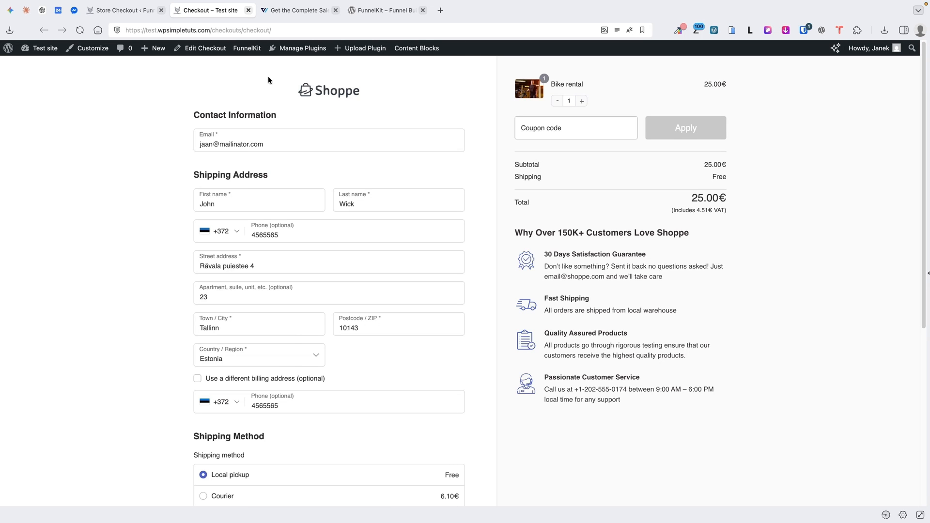
Remove the separate Phone, First Name and Last Name fields, enable shipping First and Last name, and save
left_click(129, 11)
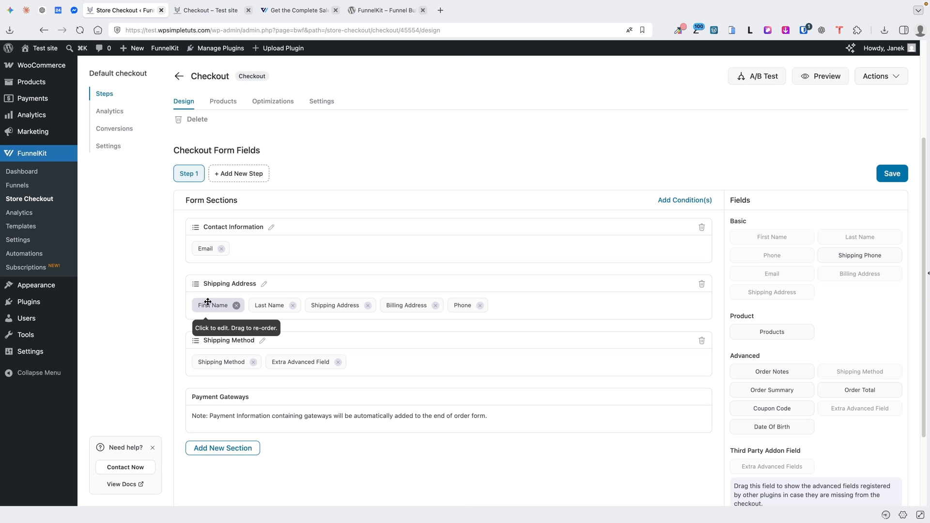
left_click(480, 305)
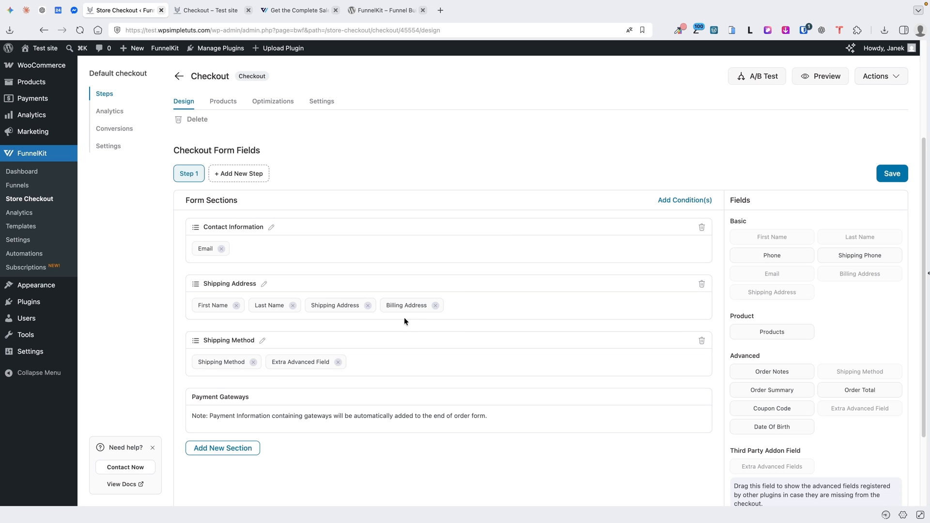
left_click(236, 306)
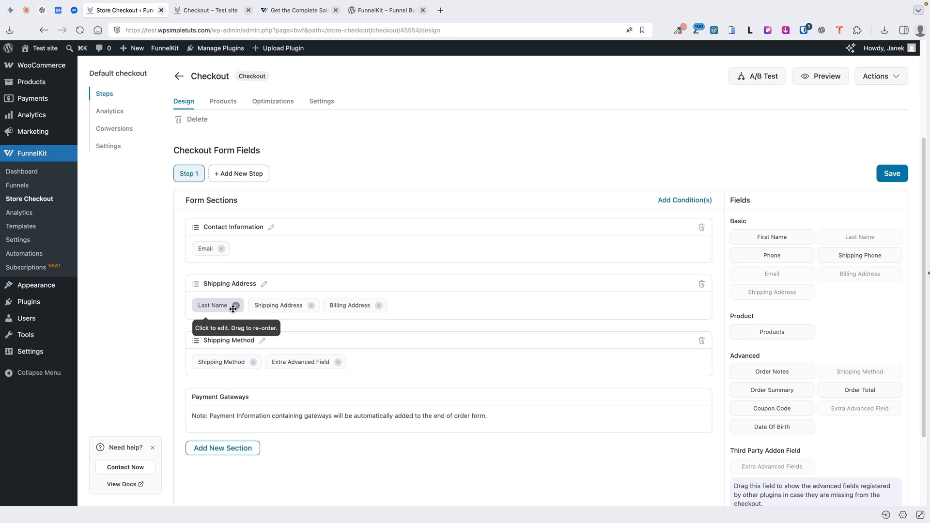
left_click(236, 305)
left_click(219, 305)
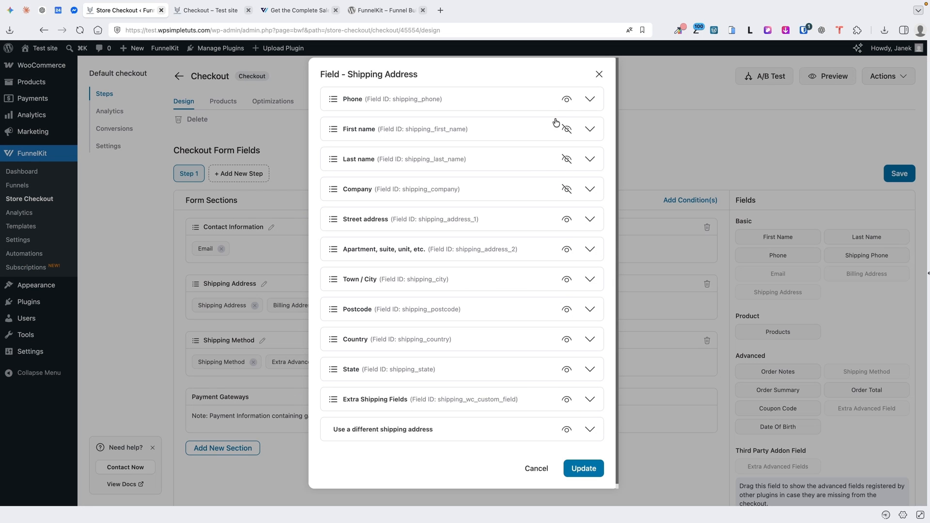
left_click(567, 129)
left_click(567, 160)
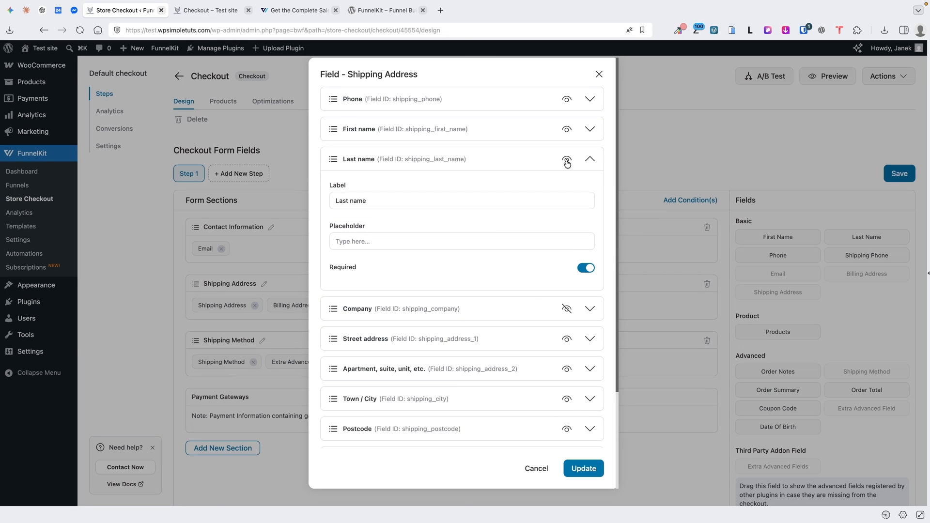
left_click(585, 468)
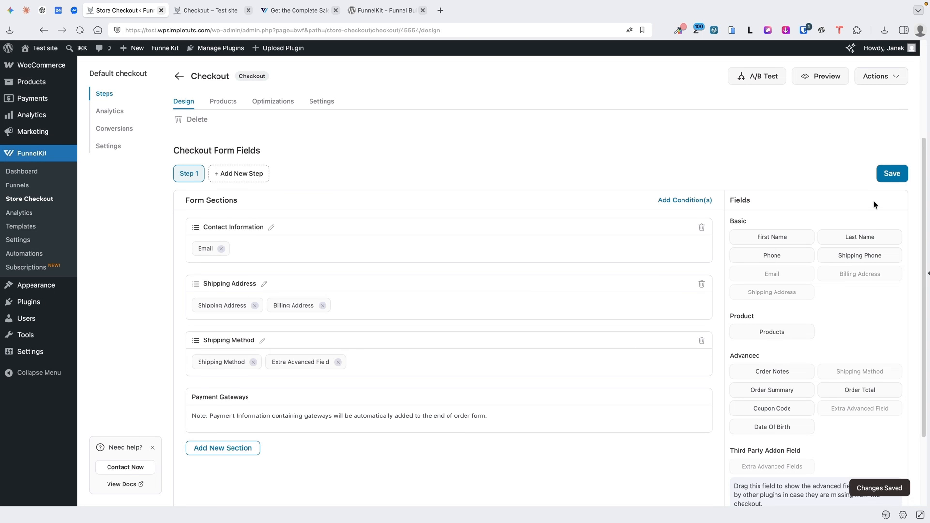
left_click(892, 173)
Reload the live checkout, then place Phone right after Last name in Shipping Address and apply
left_click(209, 10)
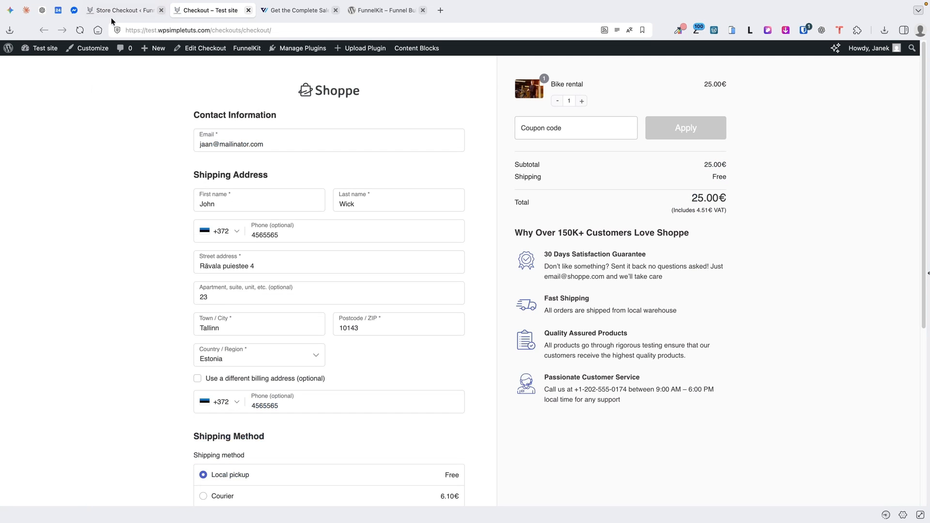
left_click(79, 30)
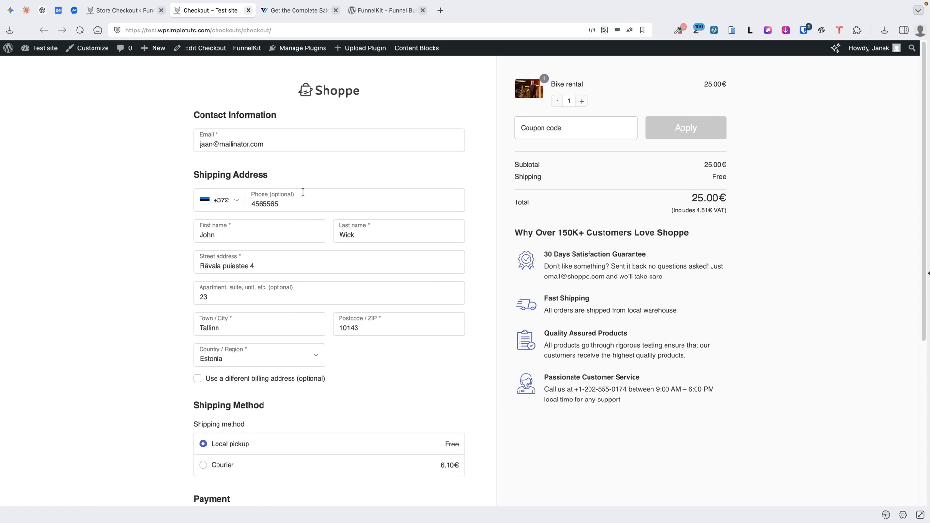
left_click(125, 11)
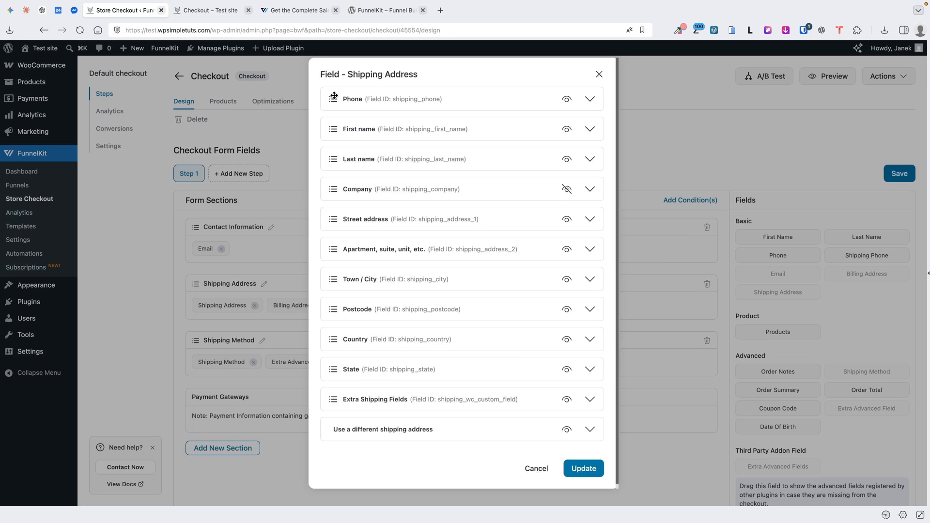
left_click_drag(335, 97, 338, 159)
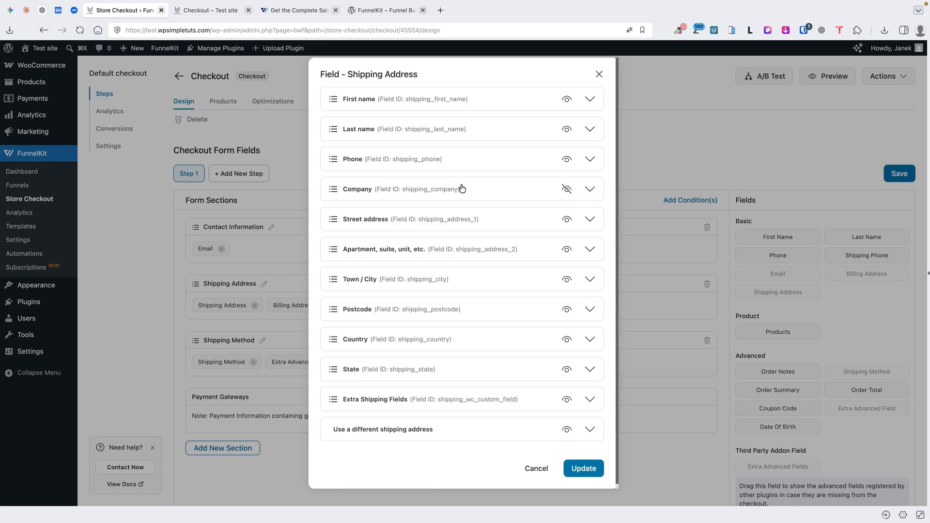
left_click(583, 469)
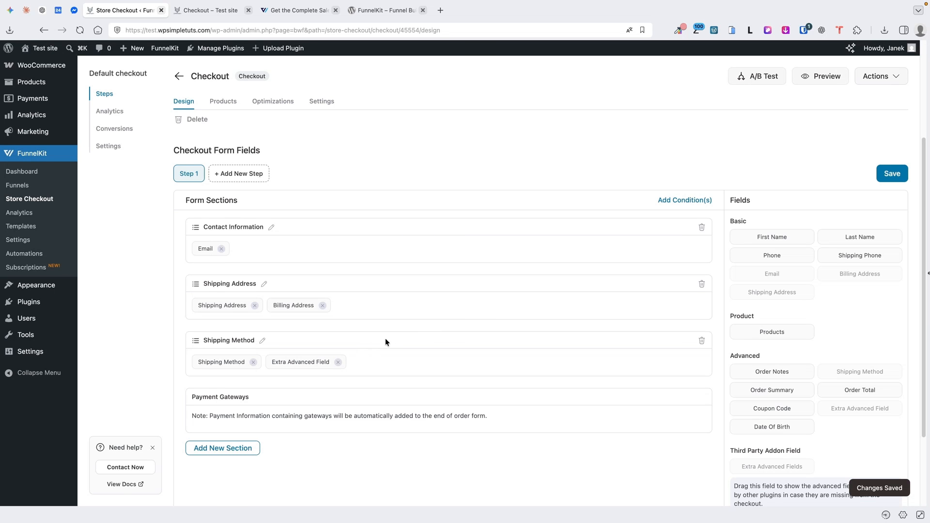
scroll(385, 338, "down", 3)
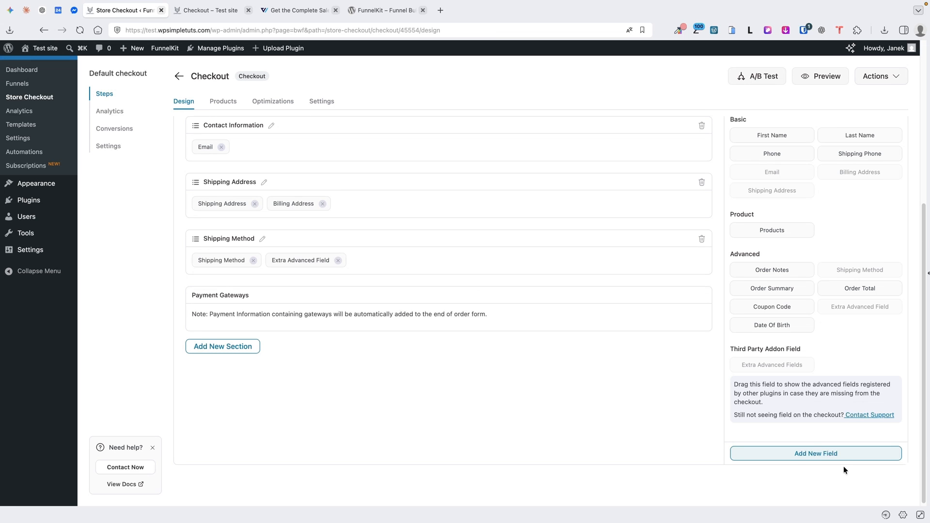
Start a new checkout field and set its Field Type to Checkbox
left_click(813, 454)
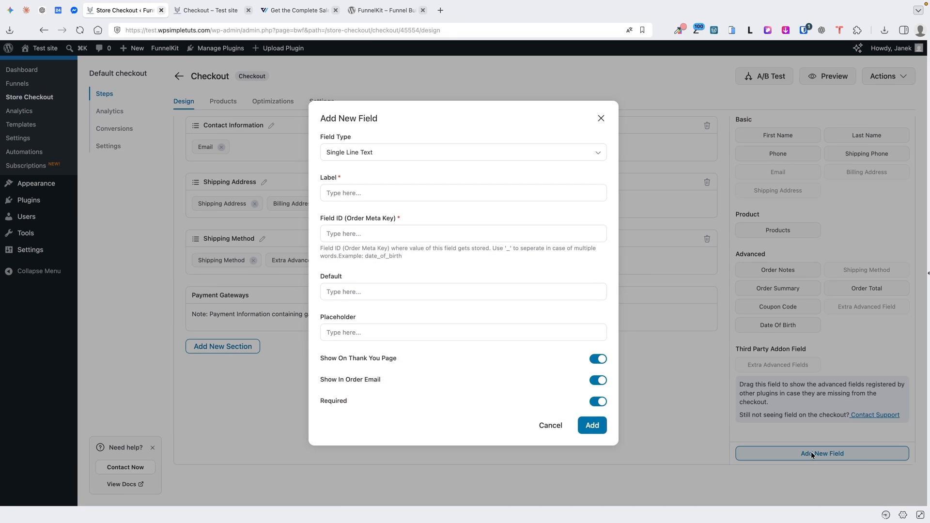
left_click(432, 152)
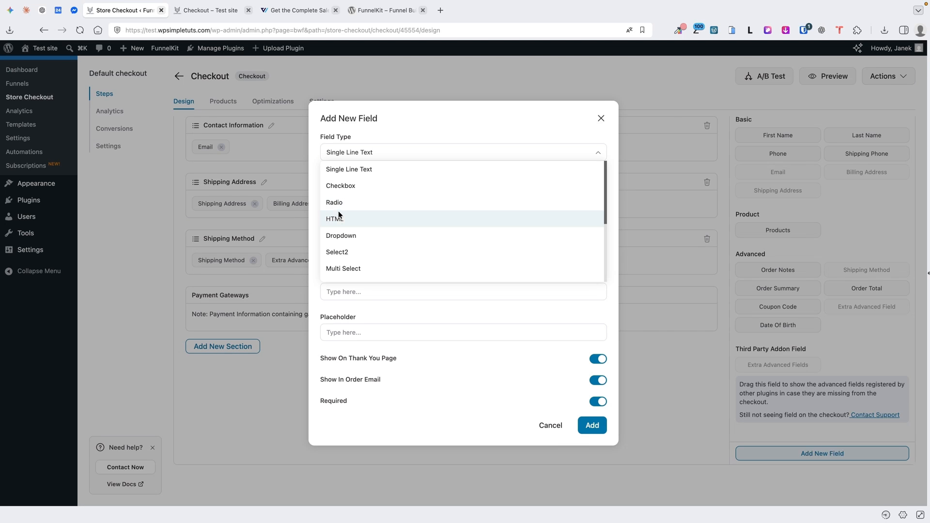
scroll(347, 237, "down", 3)
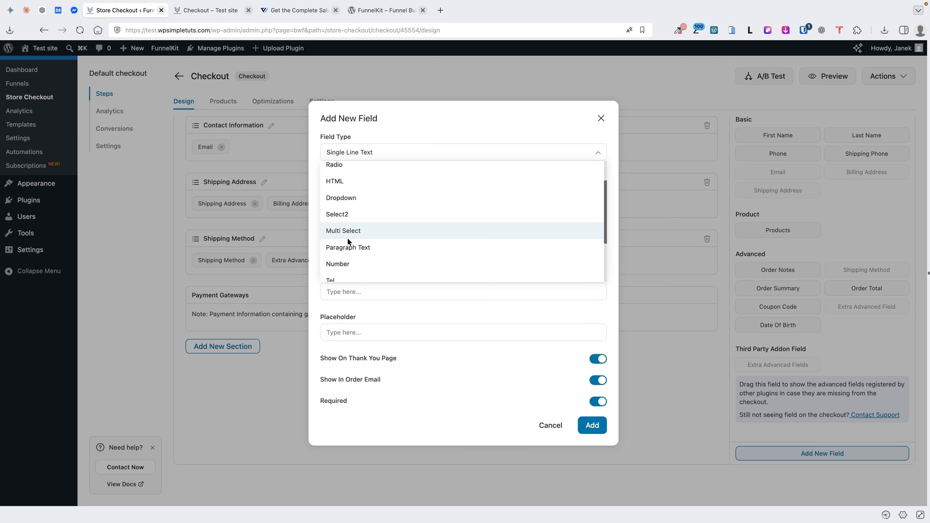
scroll(347, 237, "down", 2)
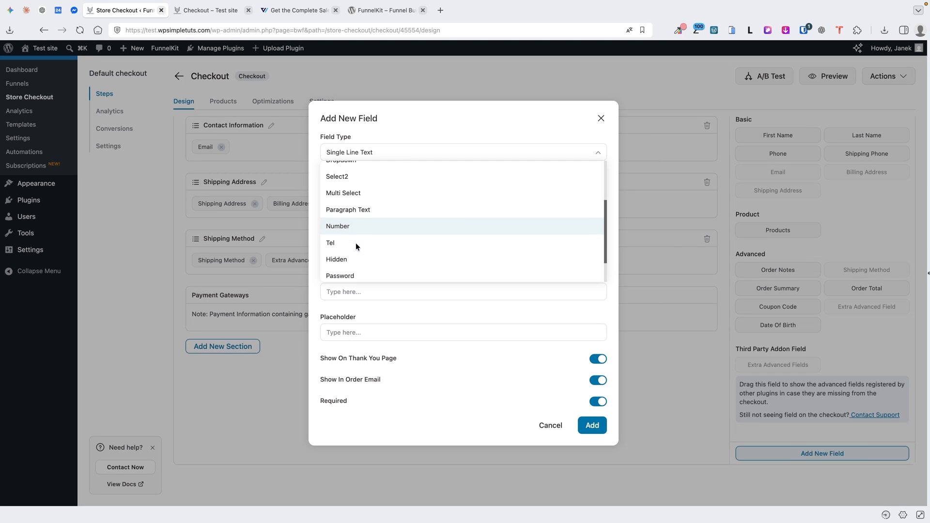
scroll(353, 250, "down", 2)
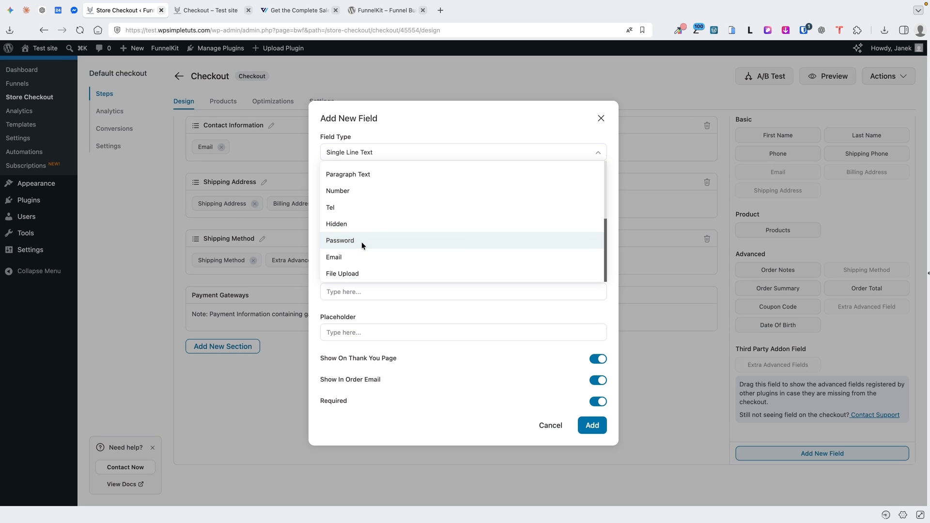
left_click(350, 273)
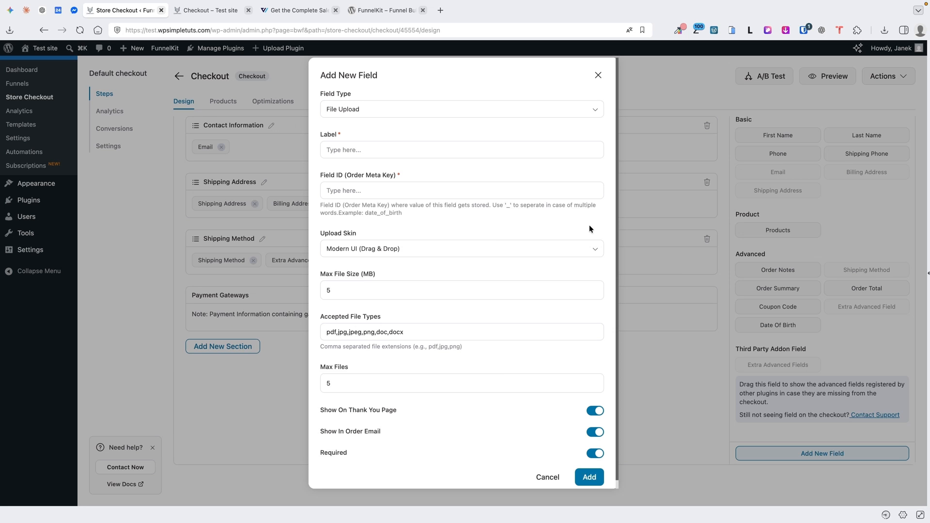
left_click(355, 105)
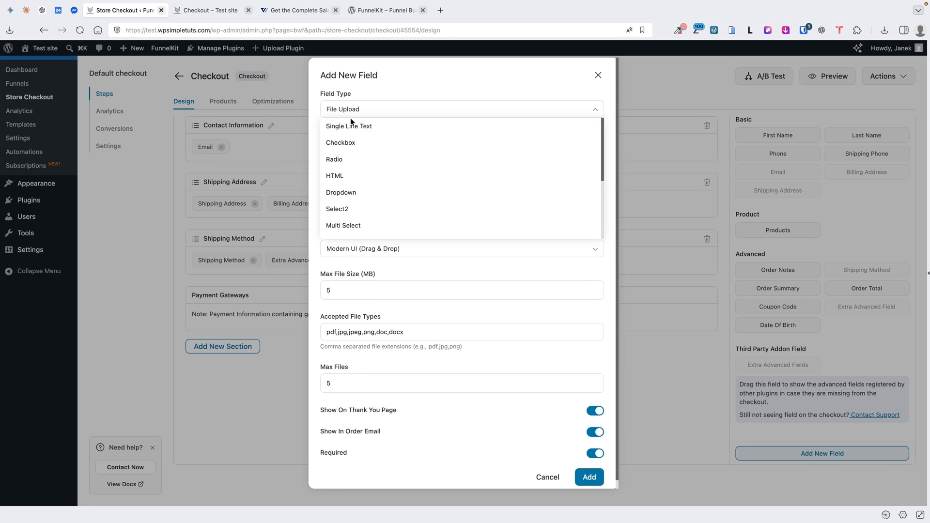
left_click(348, 142)
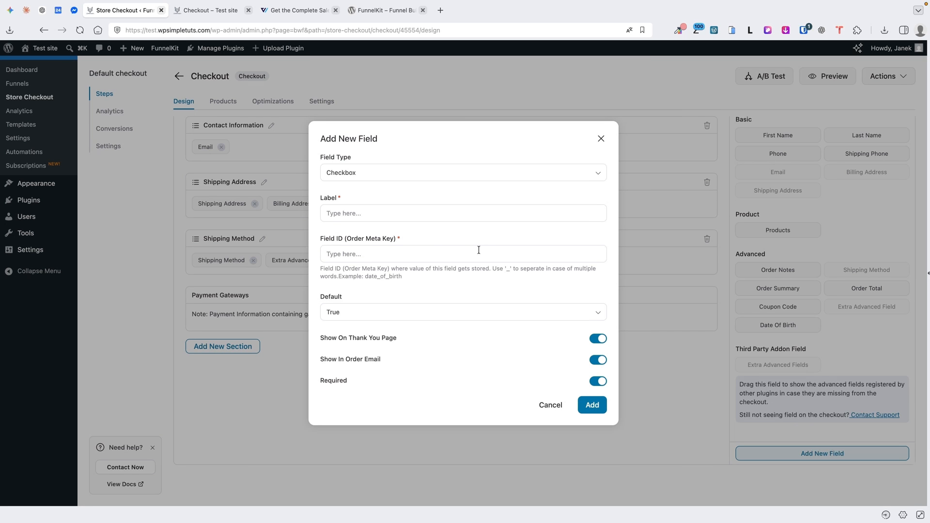
Label it 'Do you need help with the setup?', Field ID 'help', default True, and add it
left_click(379, 207)
type("Do you need help with the setup?")
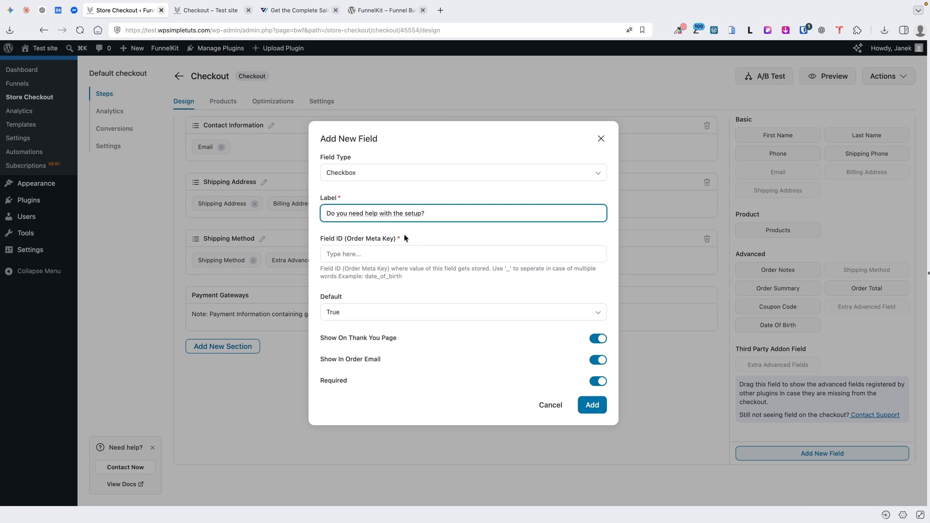
left_click(361, 254)
type("help")
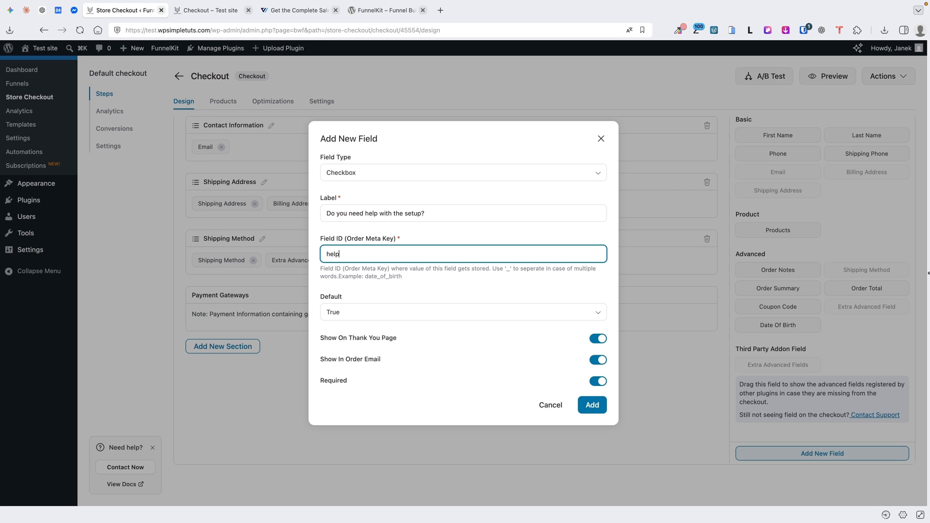
left_click(356, 312)
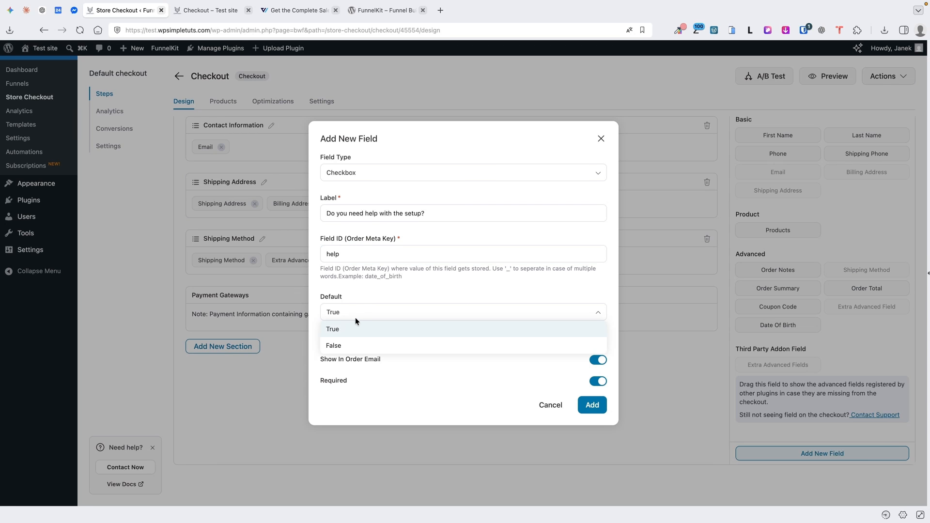
left_click(408, 295)
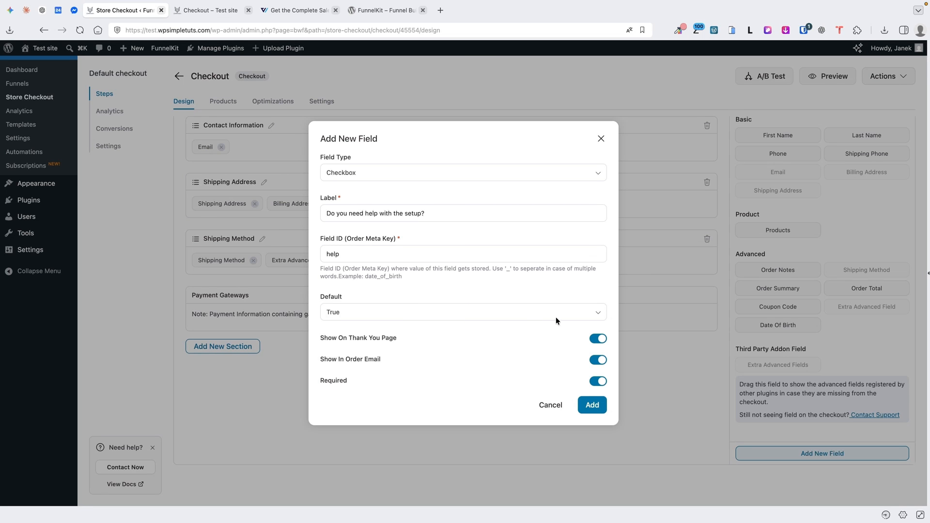
left_click(592, 405)
Create an Additional information section, drag the setup-help checkbox into it, and save the form
left_click(220, 350)
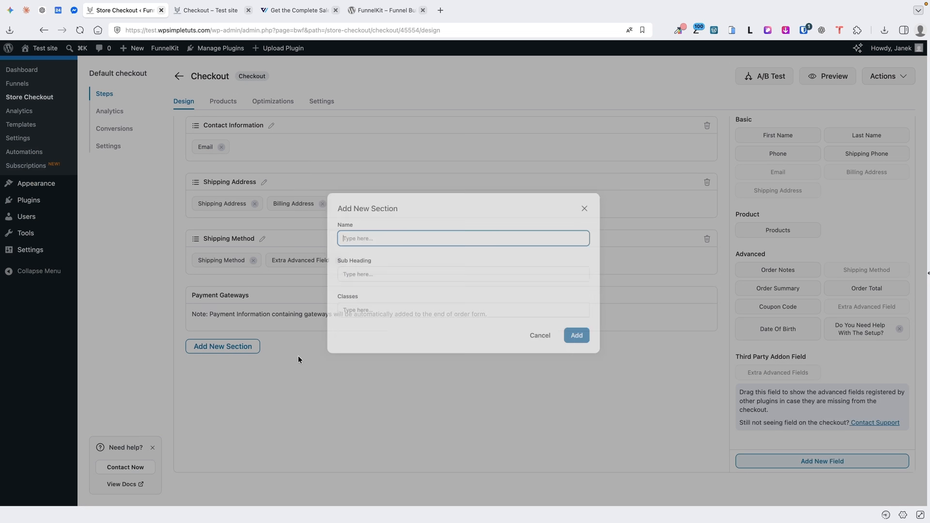
type("Additional information")
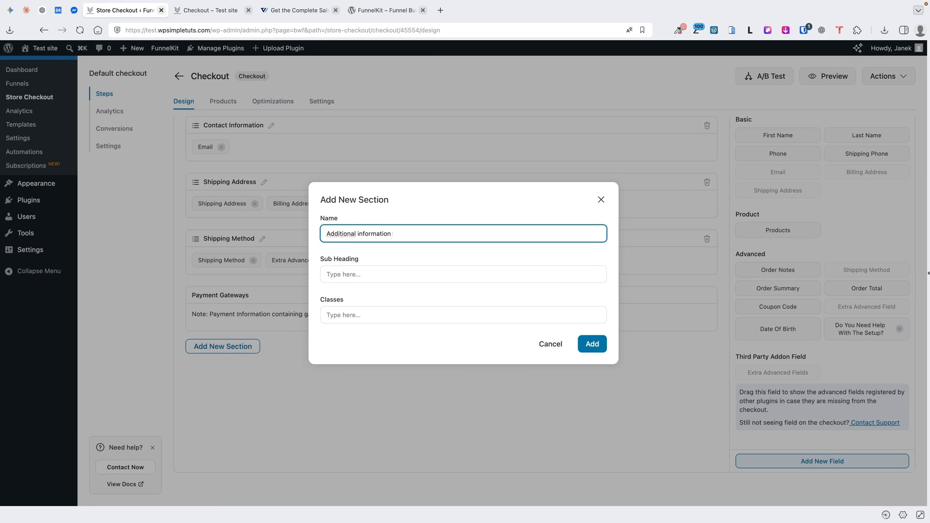
left_click(592, 343)
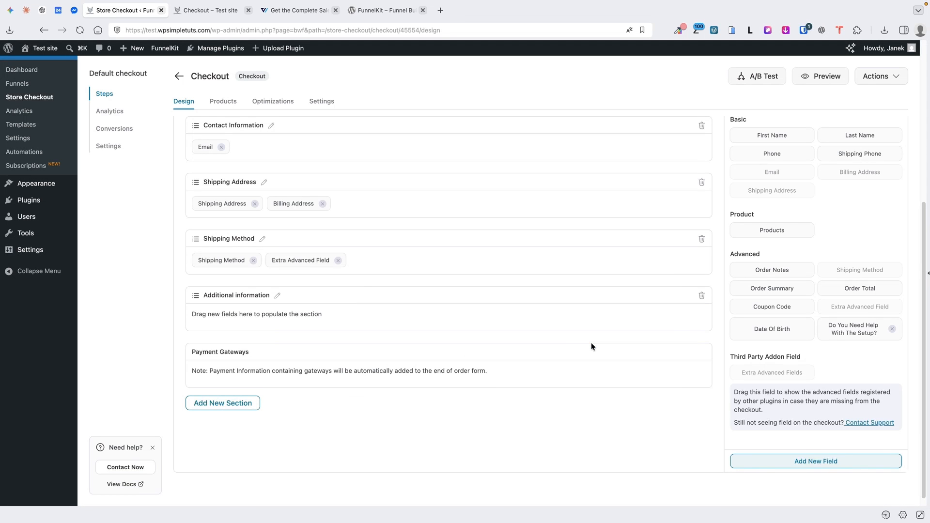
left_click_drag(840, 333, 339, 320)
left_click(893, 268)
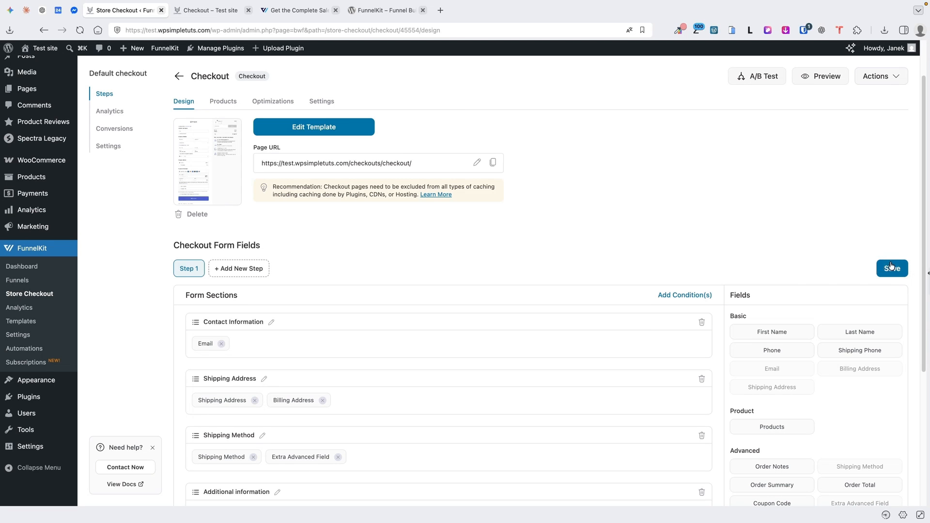
Reload the live checkout to confirm the pre-ticked setup-help box, then return to the design settings
left_click(210, 10)
left_click(80, 31)
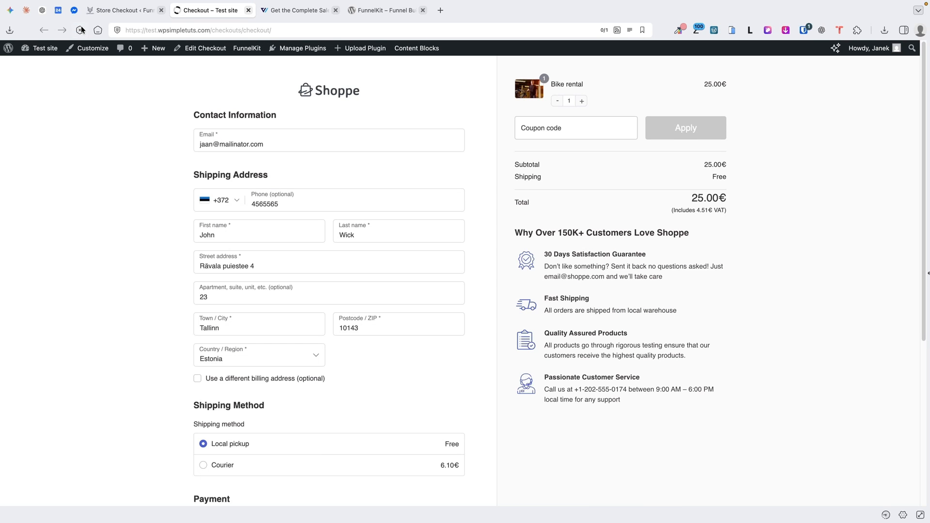
scroll(214, 292, "down", 5)
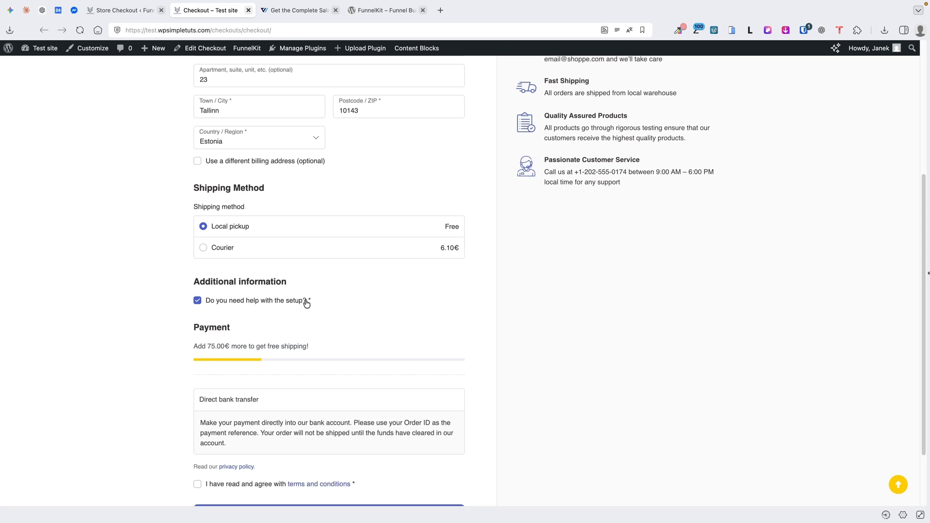
scroll(360, 293, "up", 10)
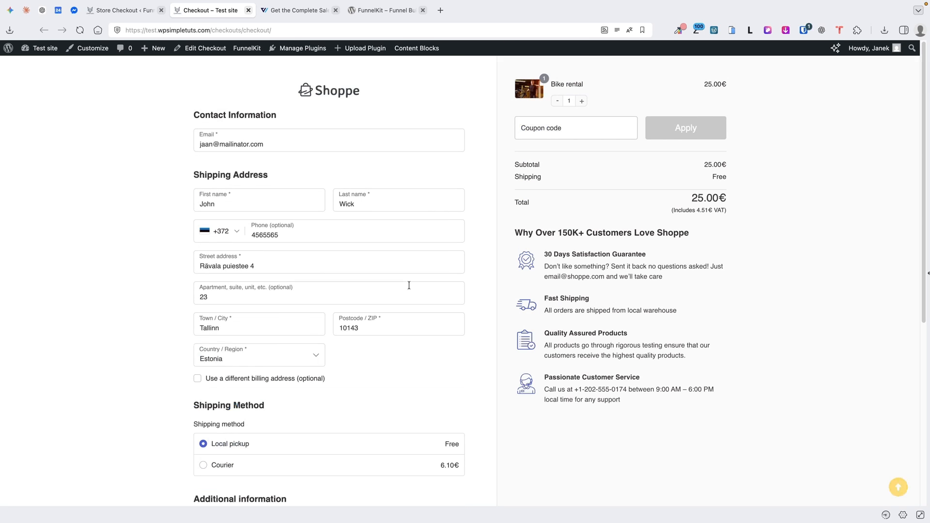
left_click(123, 10)
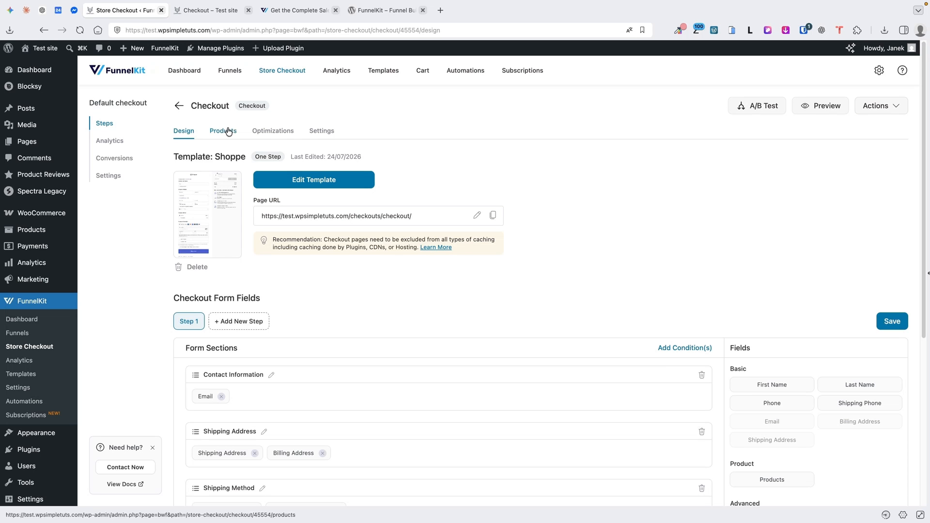
Search for a 'bike' product to add to the checkout, then cancel so the product list stays empty
left_click(225, 131)
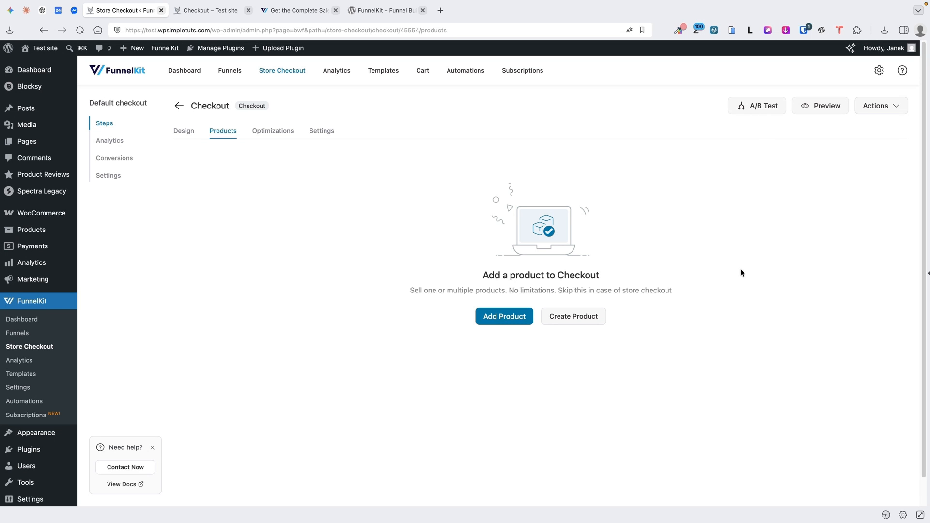
left_click(505, 316)
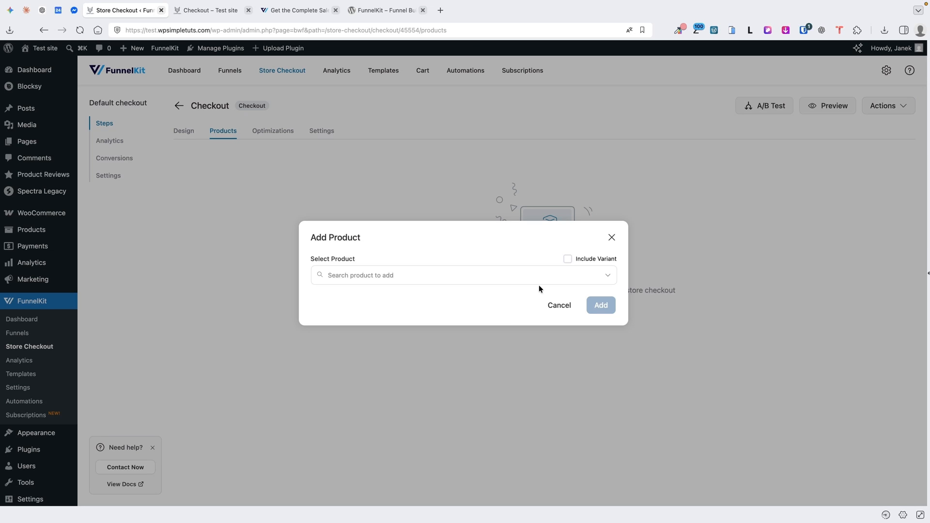
left_click(583, 280)
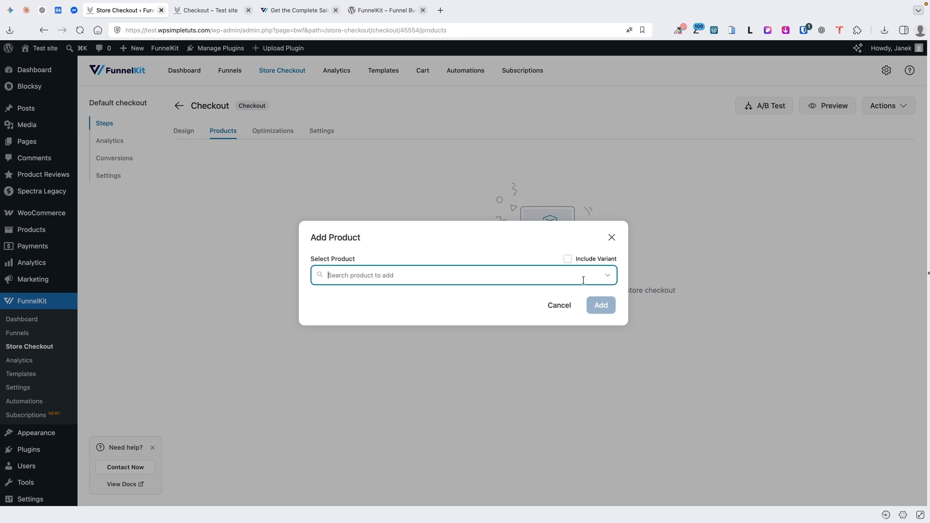
type("bike")
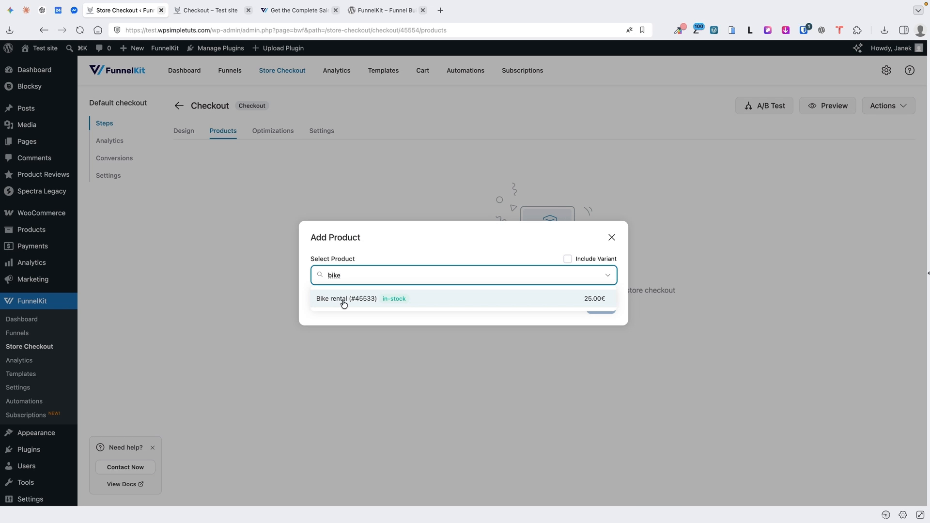
left_click(458, 237)
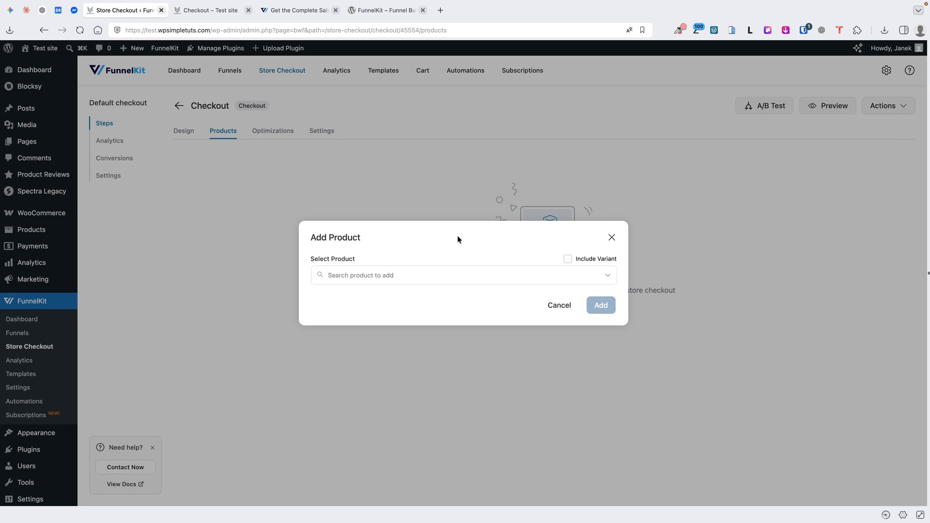
left_click(555, 314)
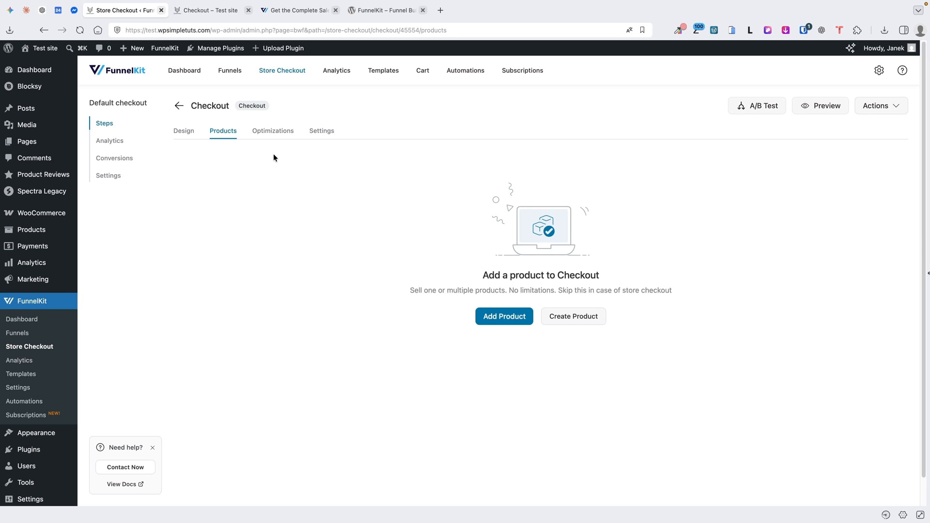
left_click(272, 131)
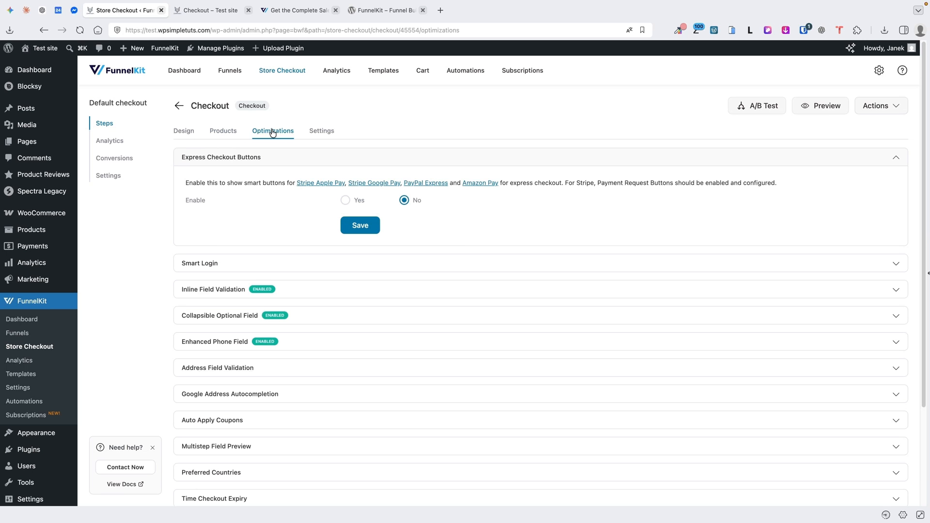
Toggle Express Checkout Buttons on and back off, and look at the Smart Login options without changing them
scroll(326, 239, "down", 1)
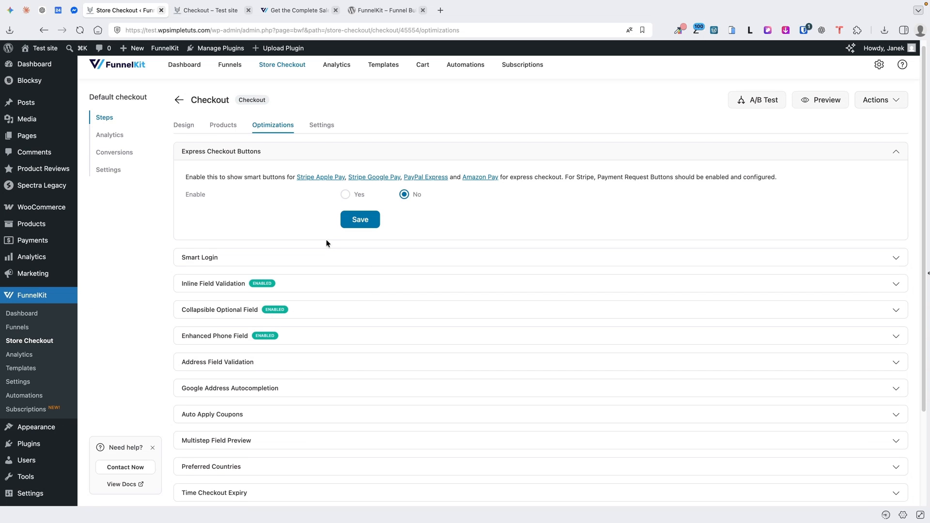
left_click(355, 195)
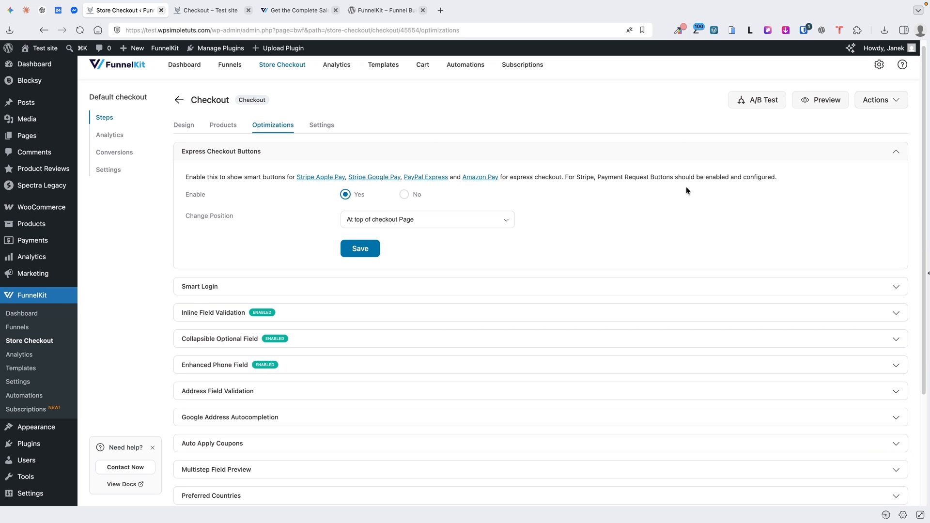
left_click(405, 195)
left_click(439, 262)
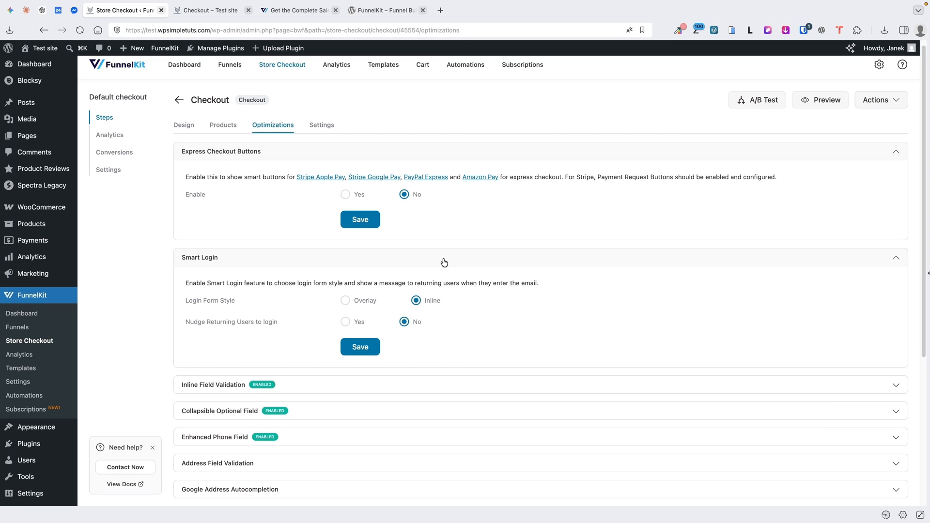
left_click(442, 262)
scroll(373, 272, "down", 2)
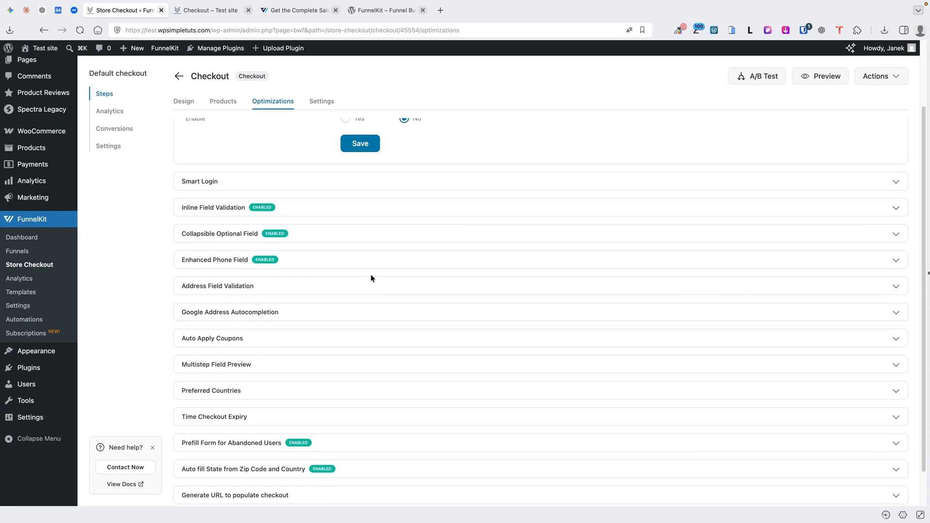
Enable Google Address Autocompletion with no excluded countries, save, and open FunnelKit's general settings
left_click(303, 305)
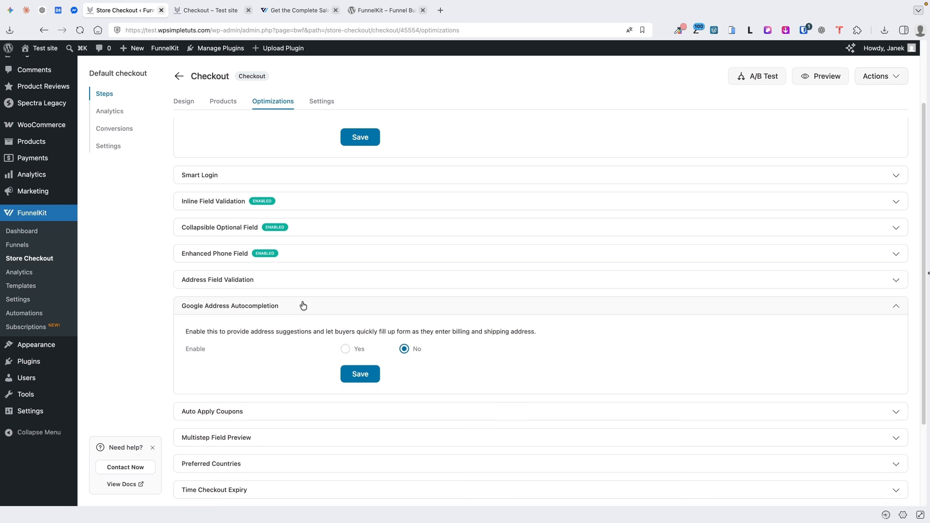
left_click(345, 349)
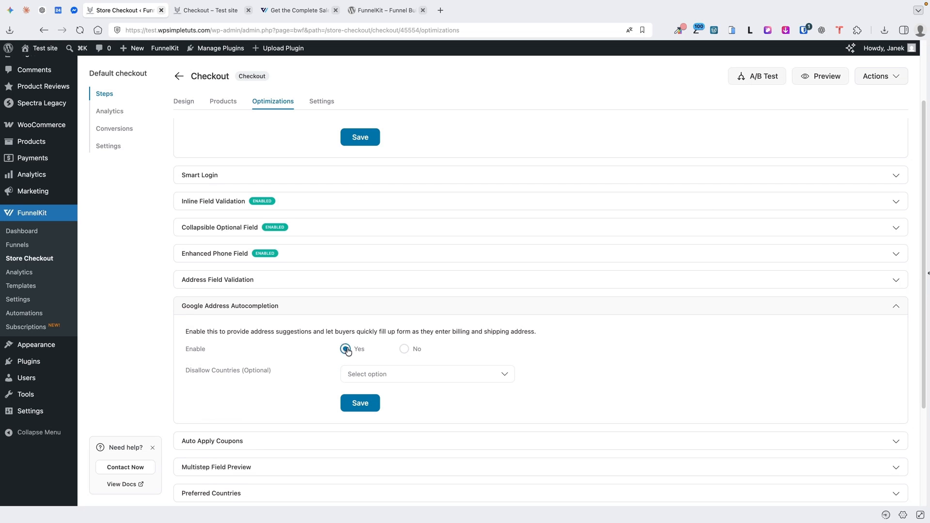
left_click(382, 376)
left_click(626, 354)
left_click(359, 404)
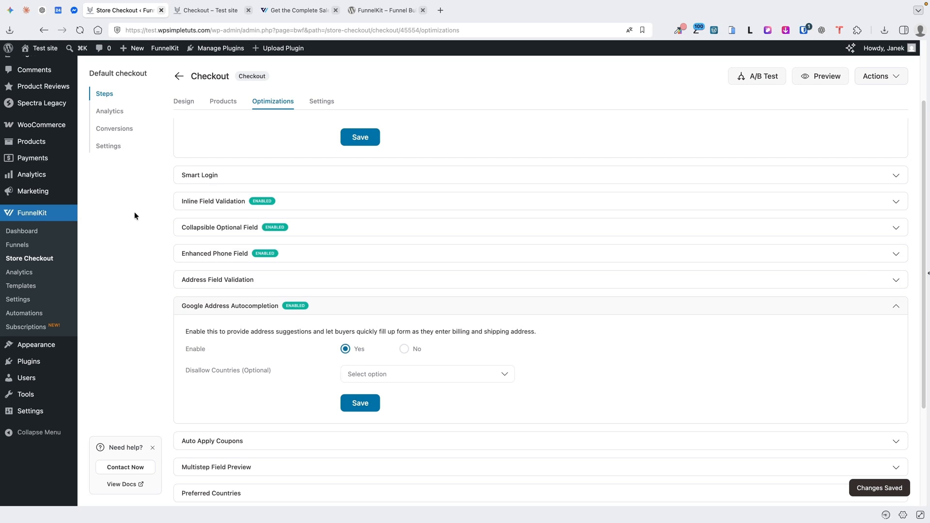
left_click(111, 146)
left_click(18, 387)
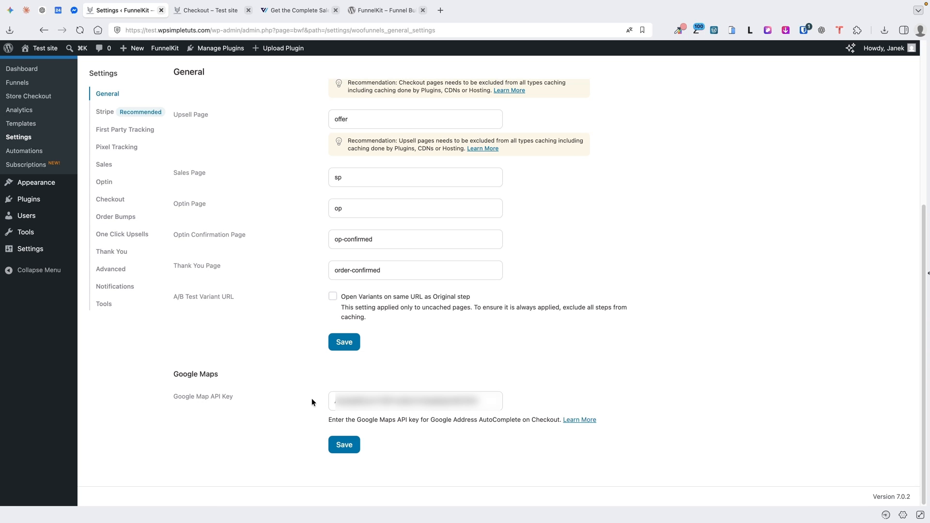
key("ctrl+Tab")
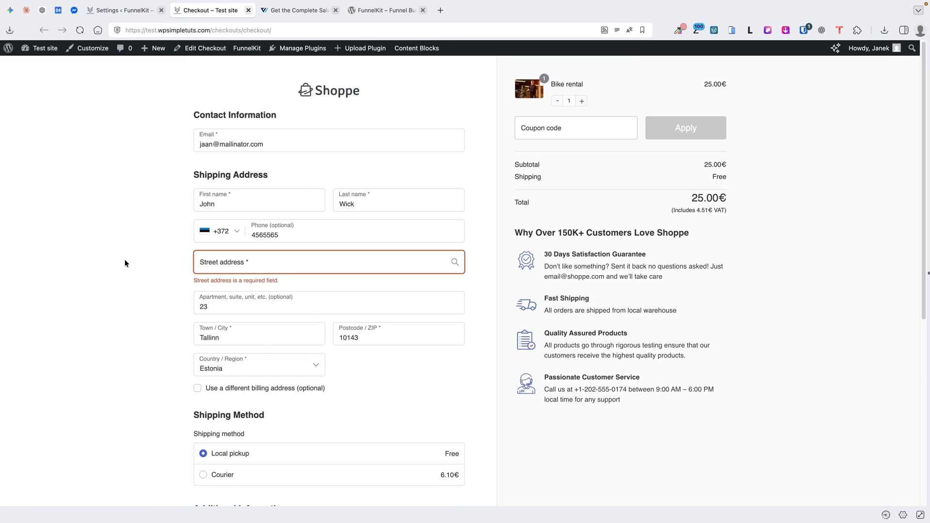
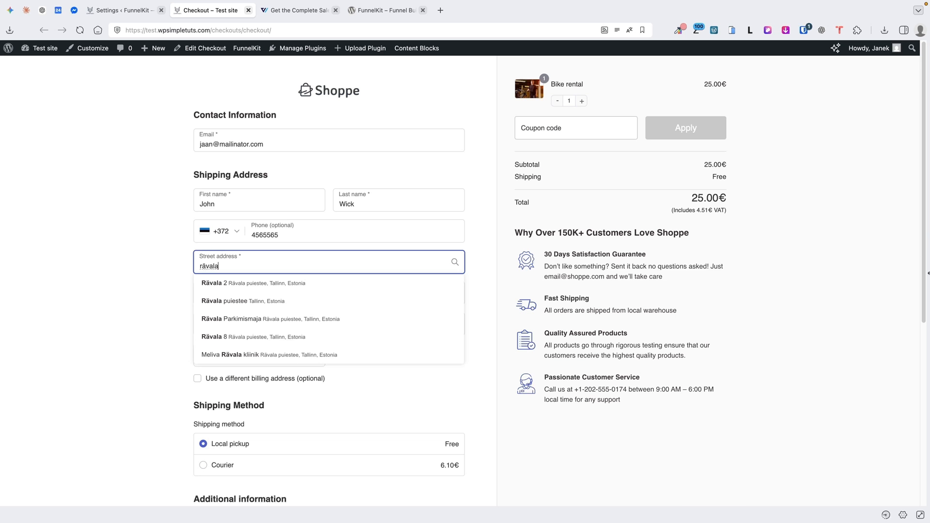
left_click(254, 283)
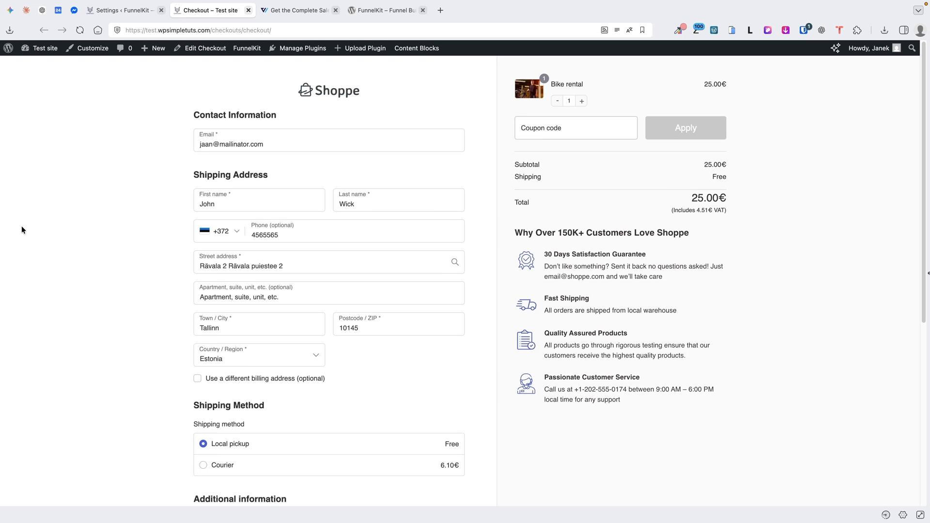
left_click(236, 290)
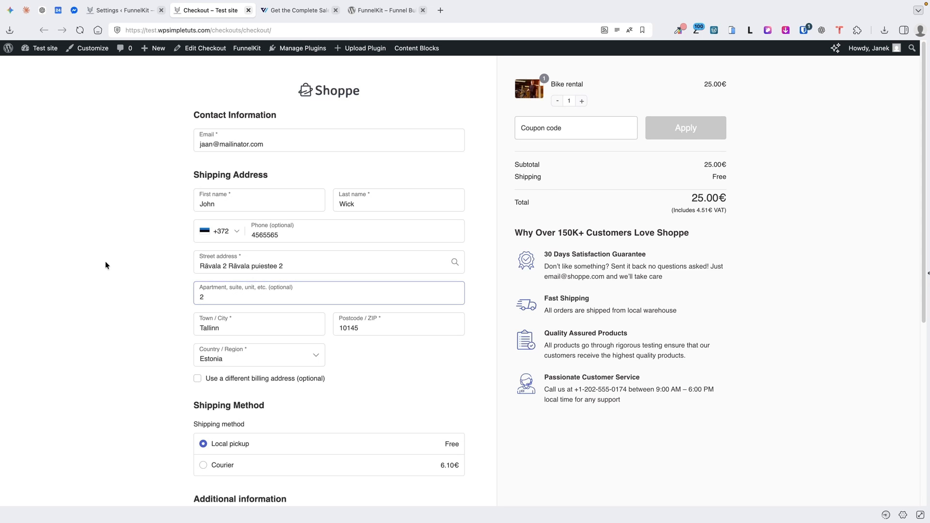
left_click(112, 10)
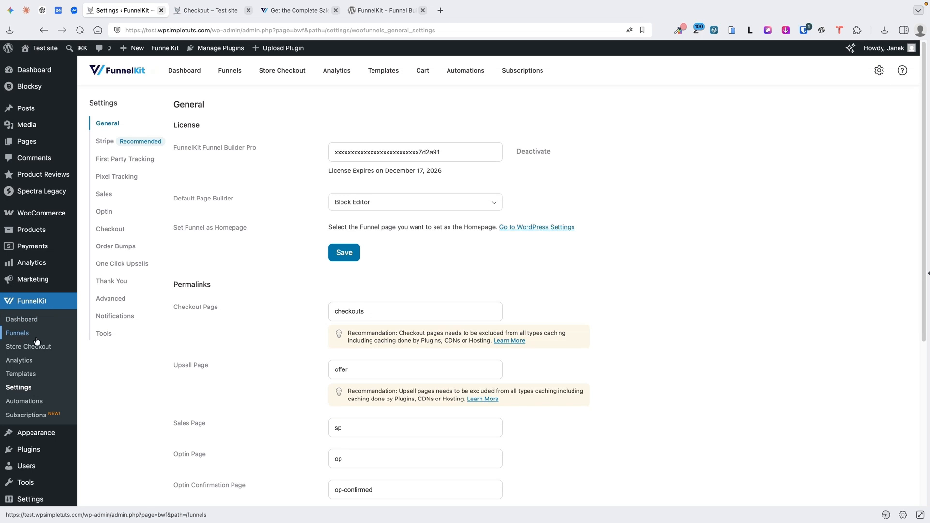
In the Checkout step's Optimizations, enable Auto Apply Coupons with code abc10 and save
left_click(34, 346)
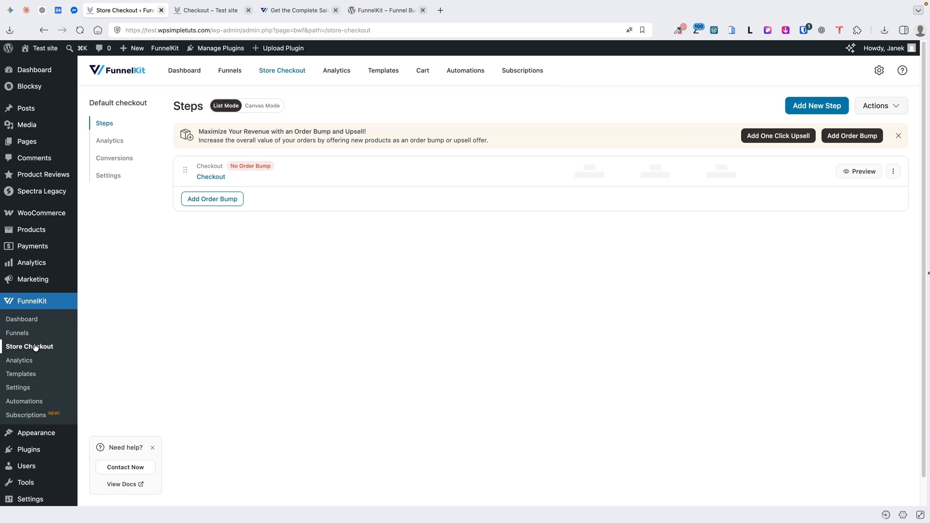
left_click(210, 178)
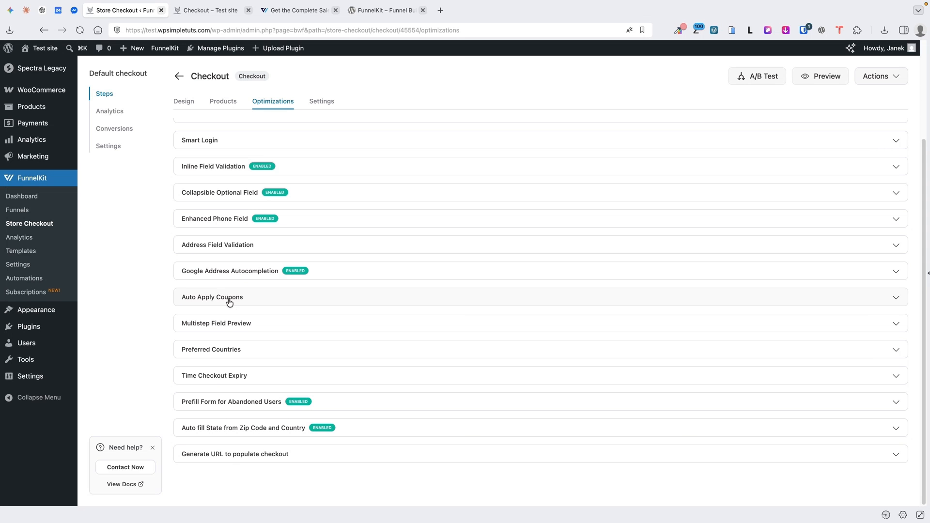
left_click(227, 299)
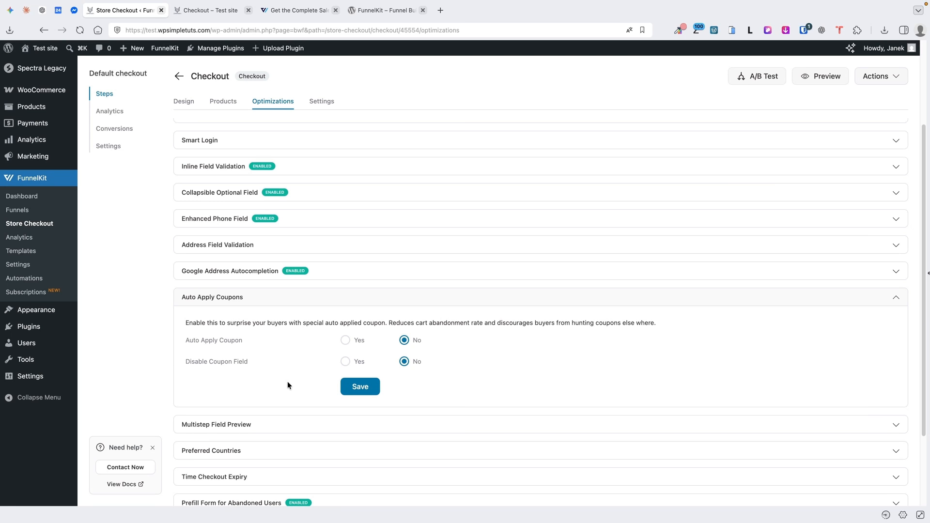
left_click(345, 341)
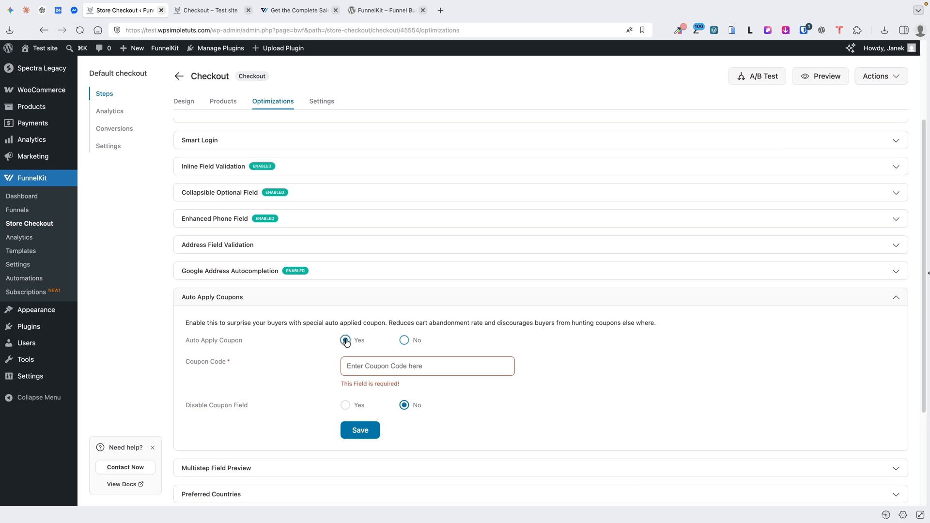
left_click(392, 366)
type("abc10")
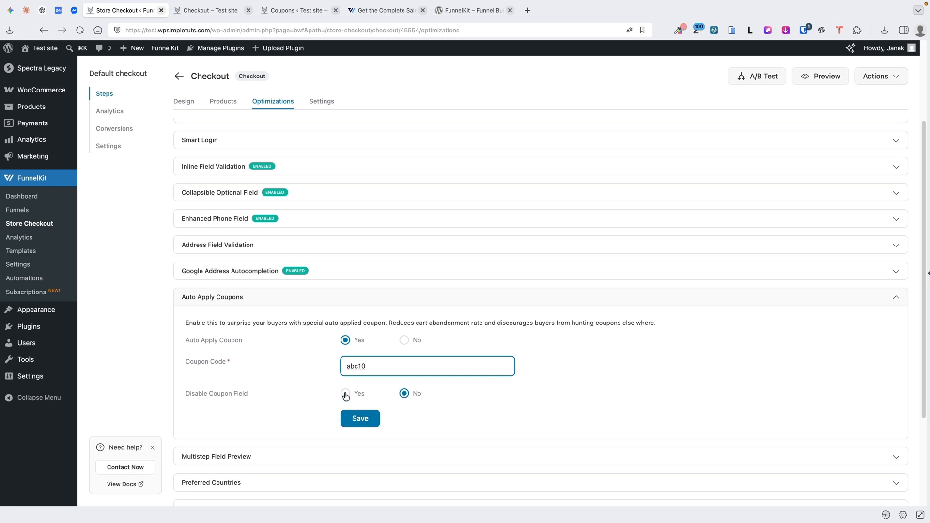
scroll(346, 396, "down", 2)
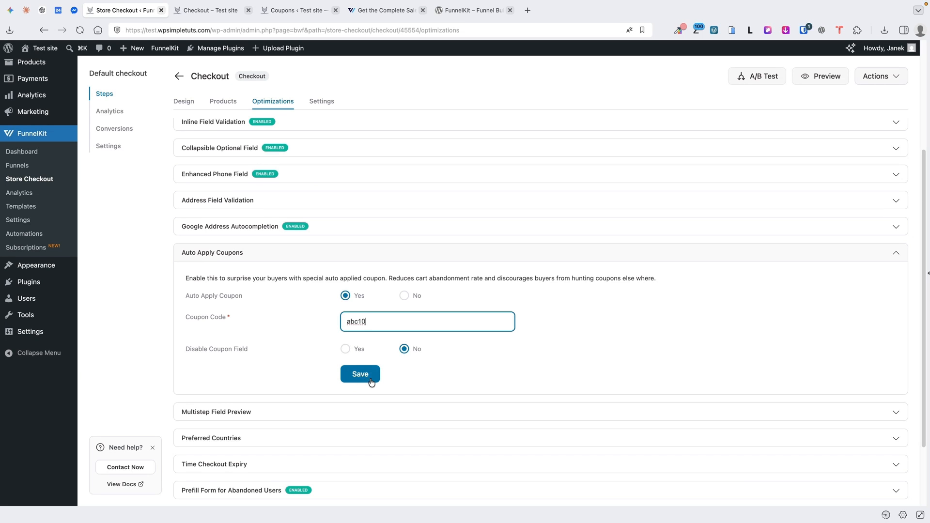
left_click(360, 375)
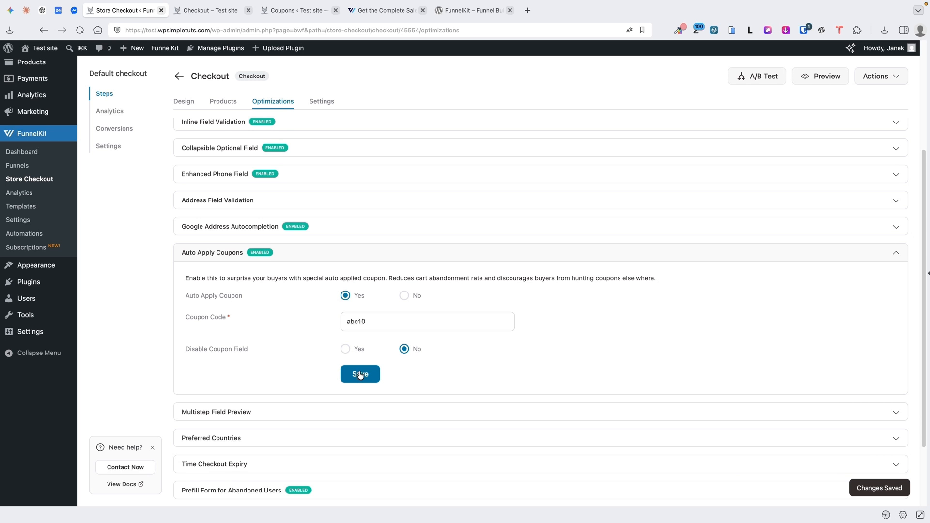
Reload the live checkout to confirm abc10 is applied with a 22.50€ total
left_click(209, 10)
left_click(80, 30)
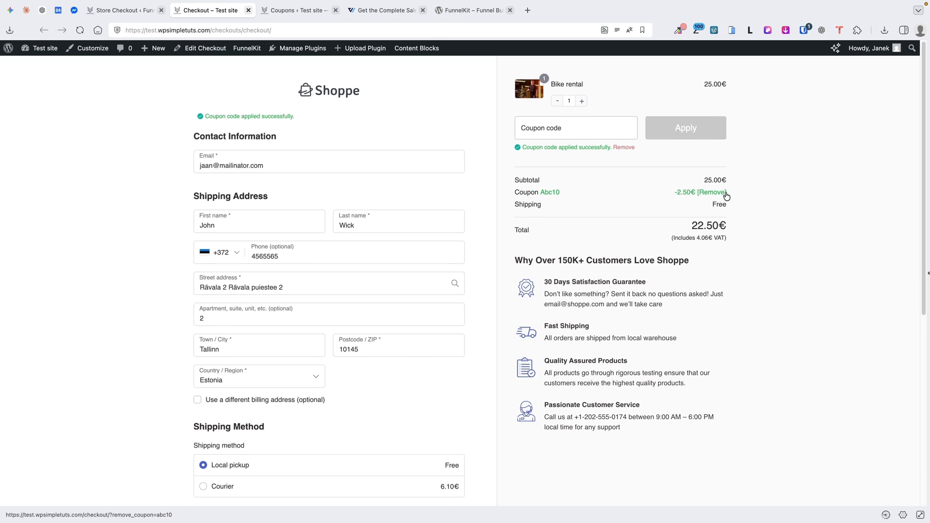
left_click(118, 12)
Scroll through the remaining optimizations, expanding and collapsing Time Checkout Expiry without changes, then return to the checkout
scroll(434, 302, "down", 3)
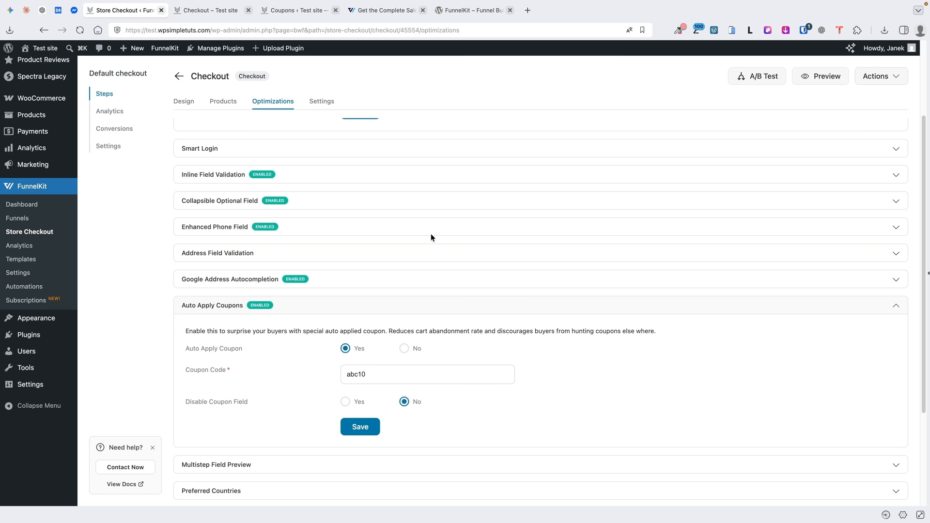
scroll(243, 232, "down", 3)
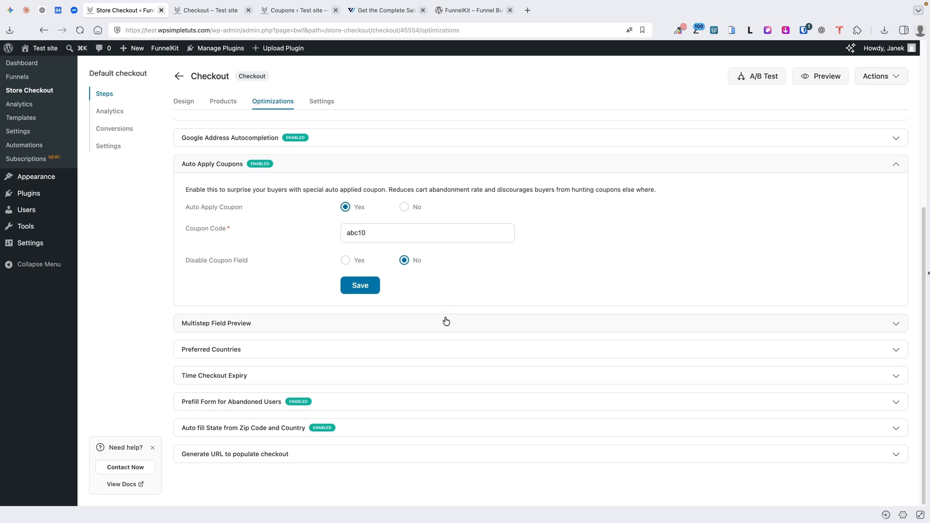
left_click(246, 381)
left_click(249, 378)
scroll(411, 337, "up", 5)
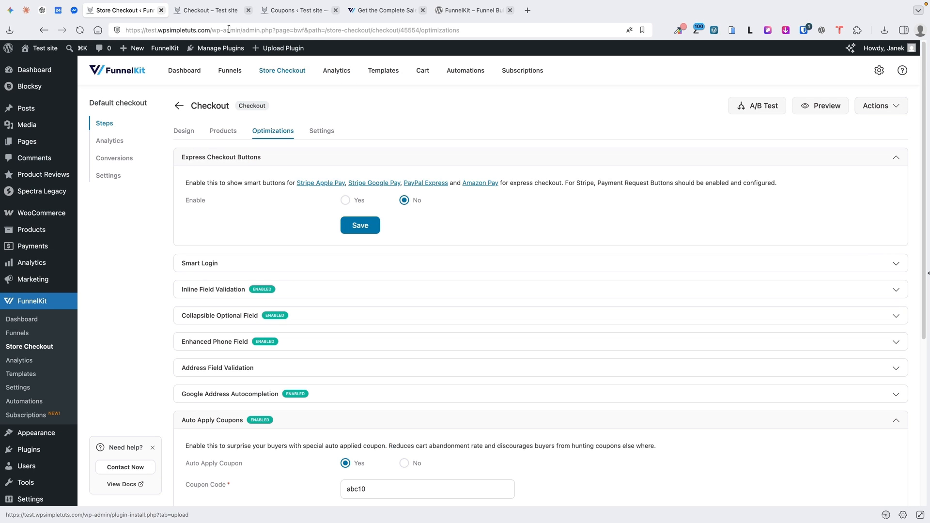
left_click(209, 10)
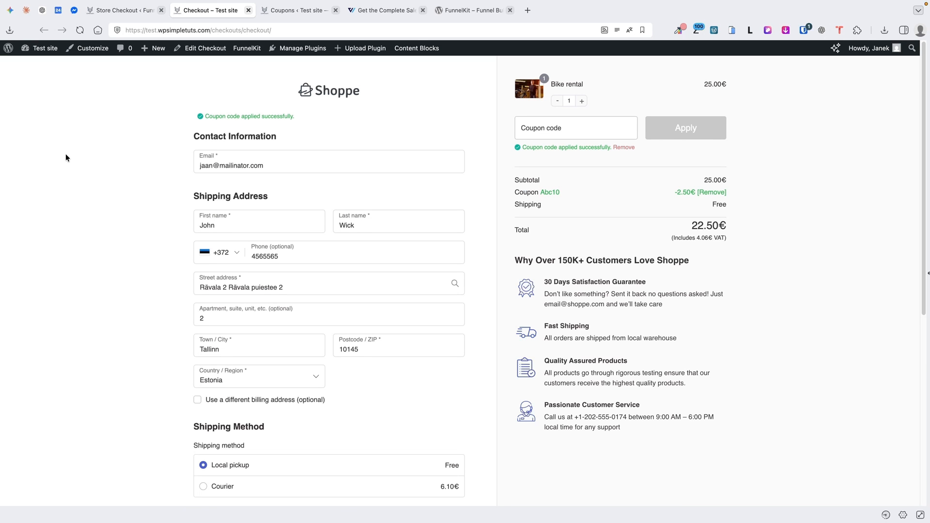
From the admin's Products > All Products list, open the Consultation product's edit screen
scroll(65, 155, "down", 3)
scroll(66, 157, "down", 3)
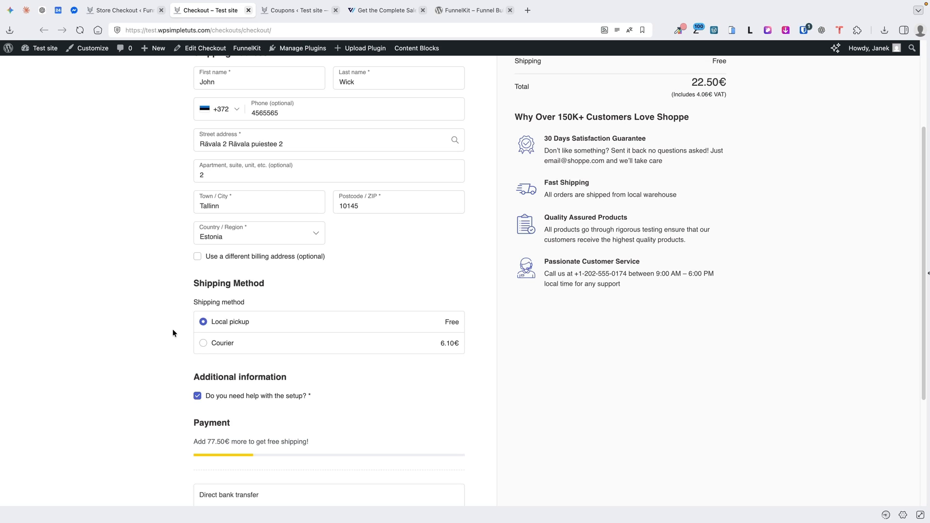
left_click(129, 11)
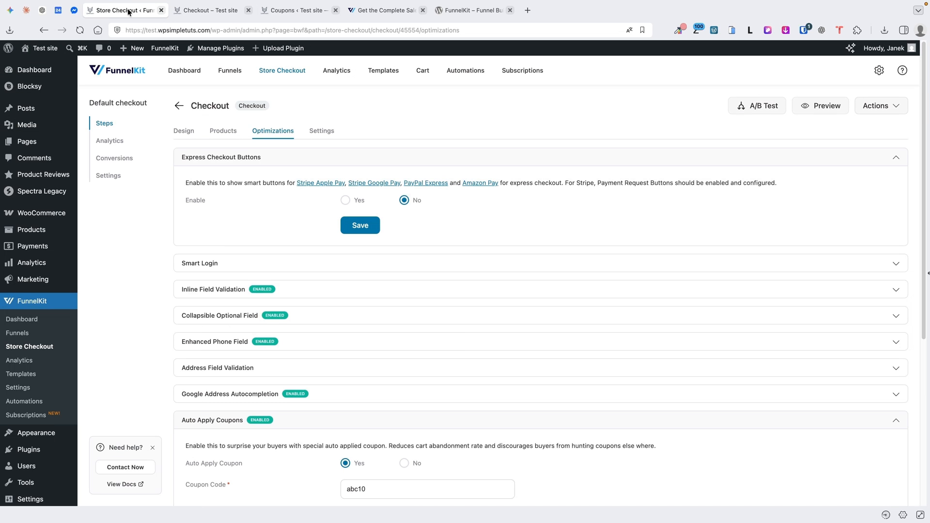
left_click(50, 228)
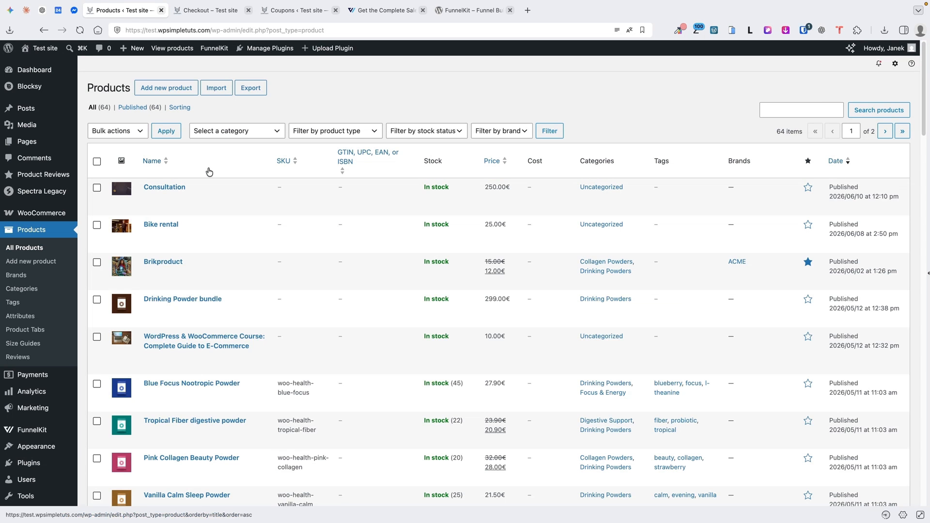
left_click(165, 187)
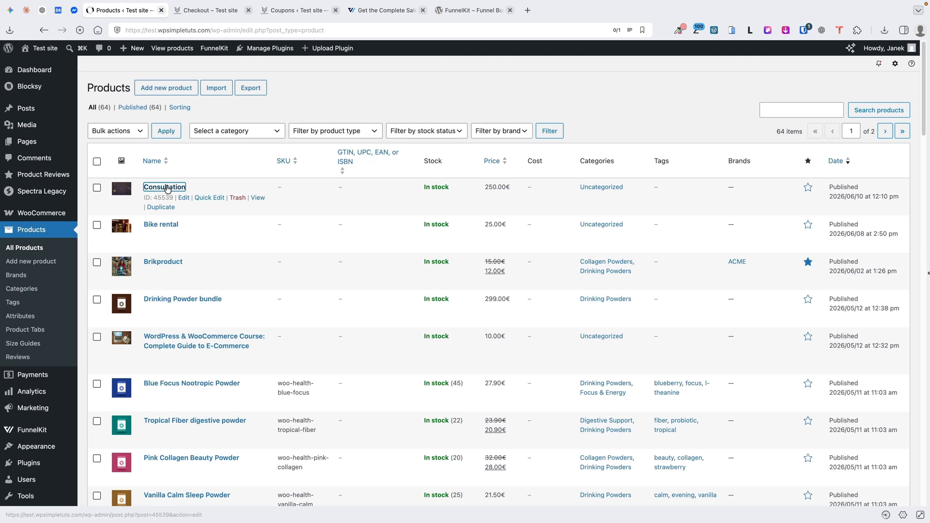
scroll(279, 390, "down", 10)
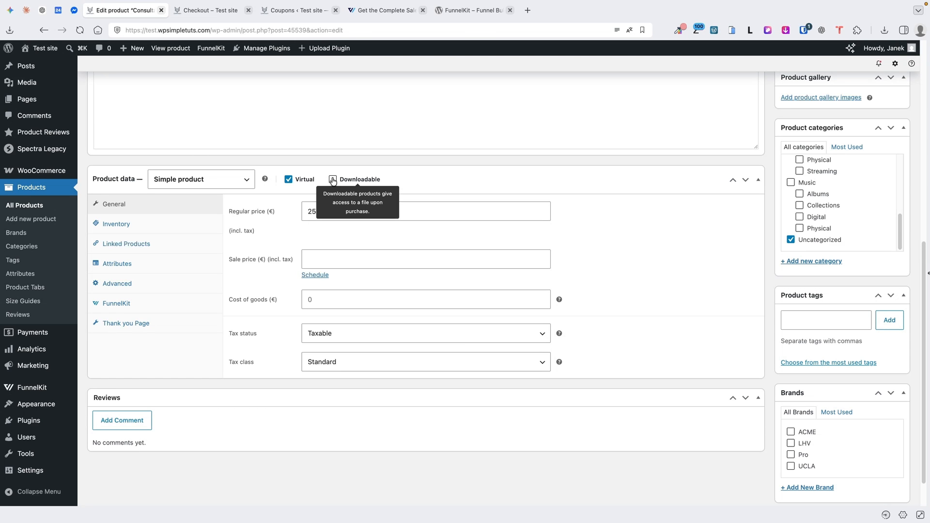
scroll(333, 181, "up", 10)
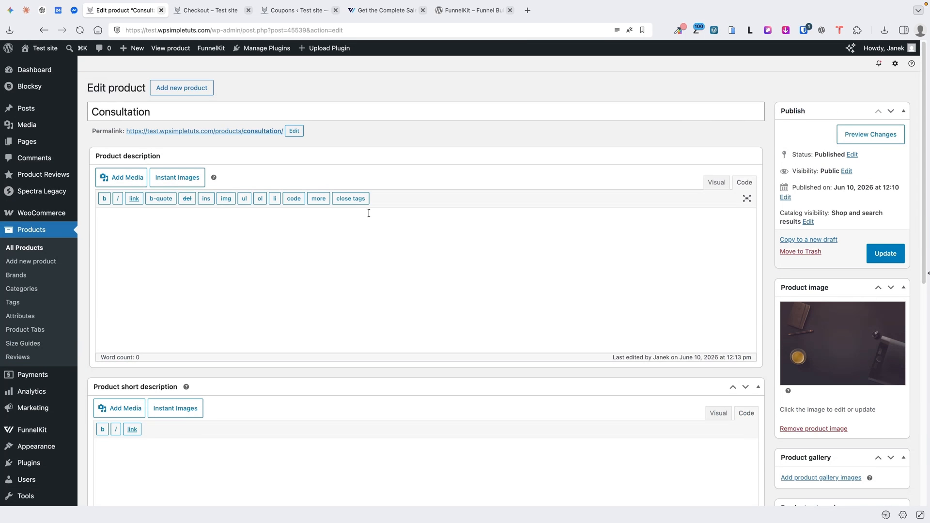
Add the Consultation product to the cart from its storefront page and go to checkout
left_click(157, 48)
left_click(508, 306)
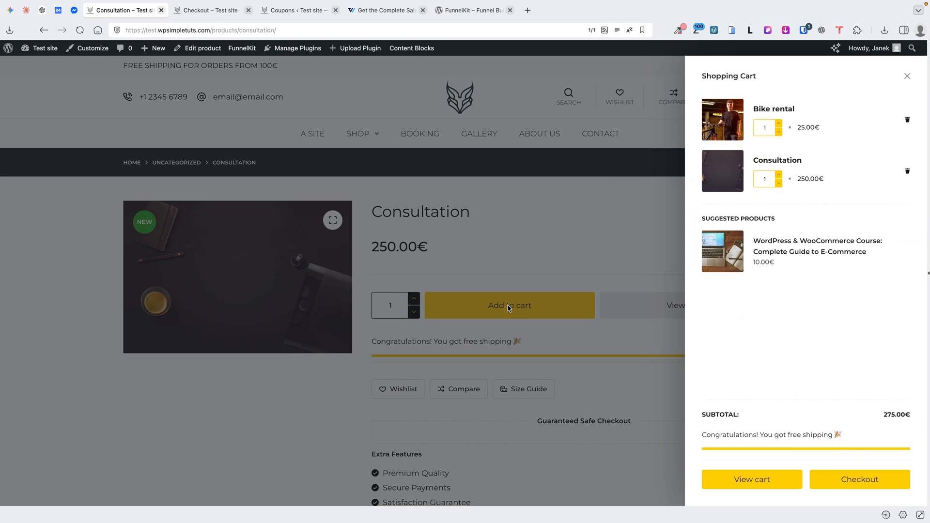
left_click(851, 485)
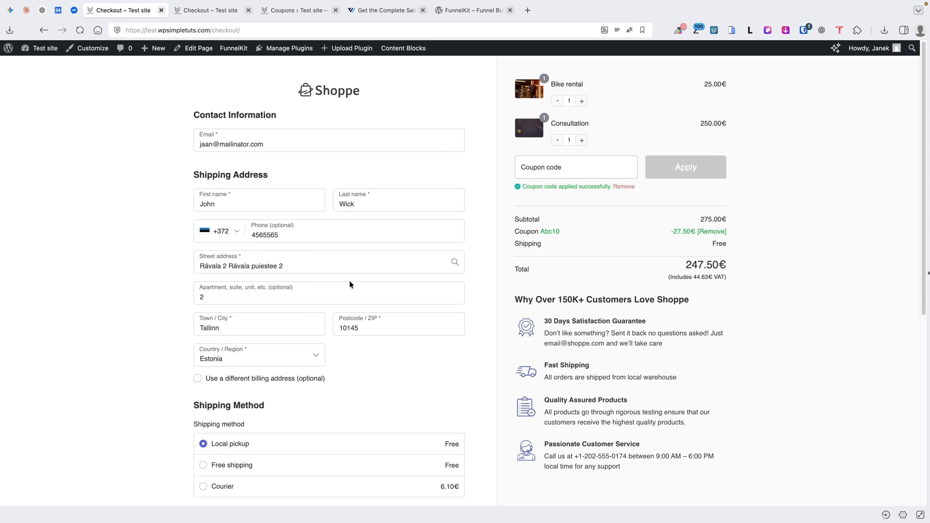
scroll(276, 440, "down", 1)
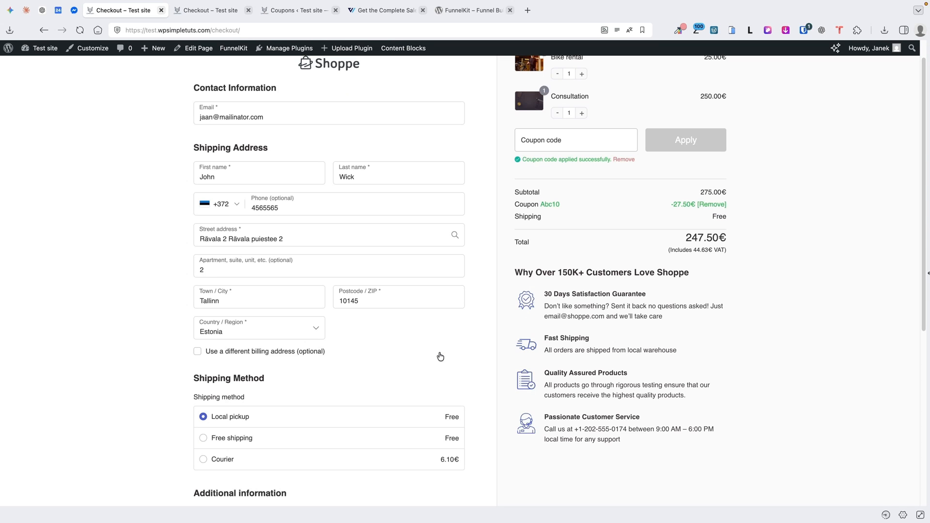
scroll(440, 357, "up", 1)
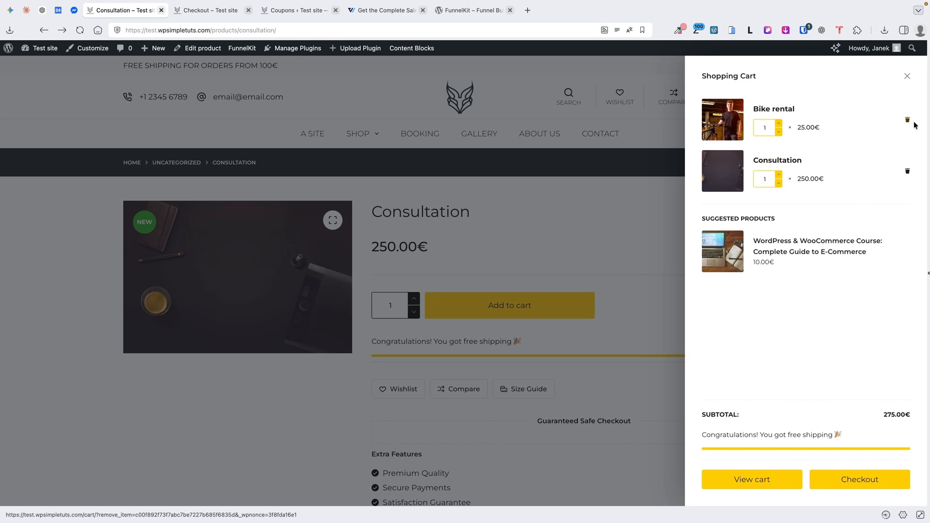
Remove Bike rental and check out, showing 225.00€ after the Abc10 -25.00€ discount
left_click(908, 120)
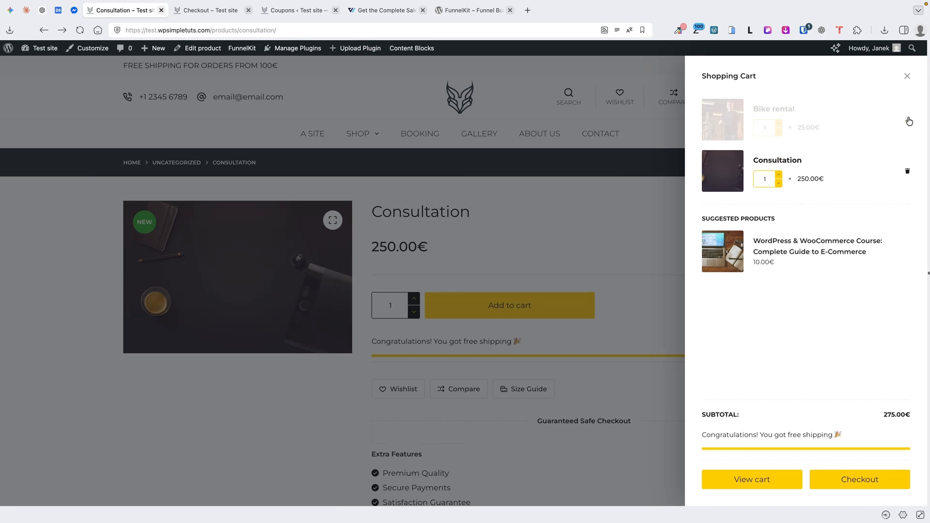
left_click(858, 480)
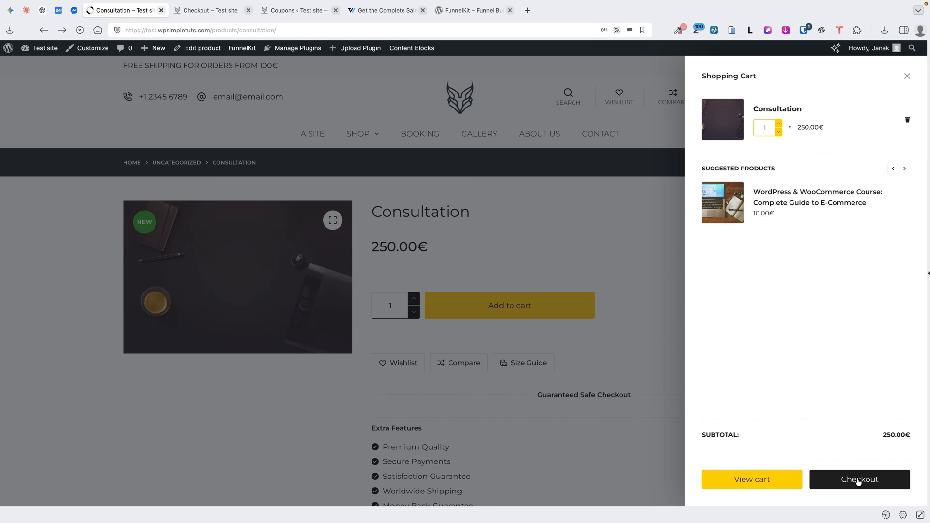
scroll(391, 363, "down", 5)
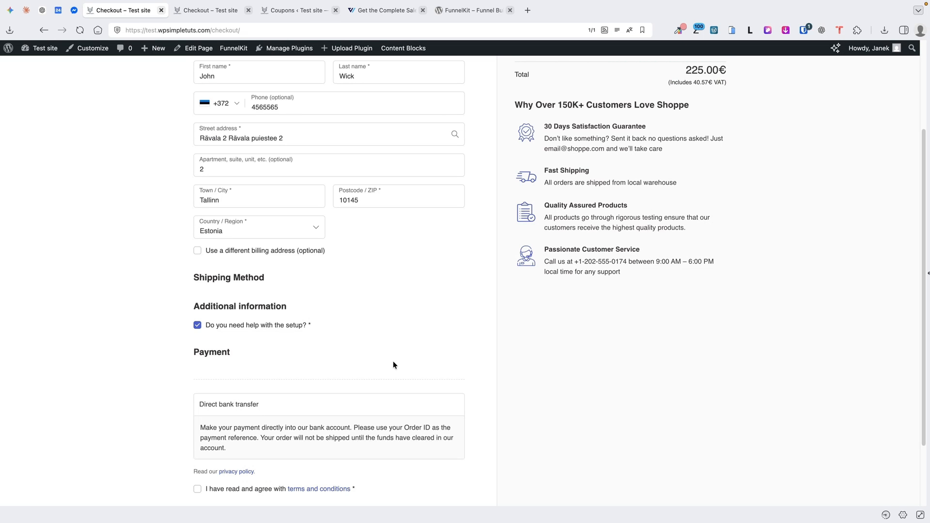
scroll(394, 361, "down", 2)
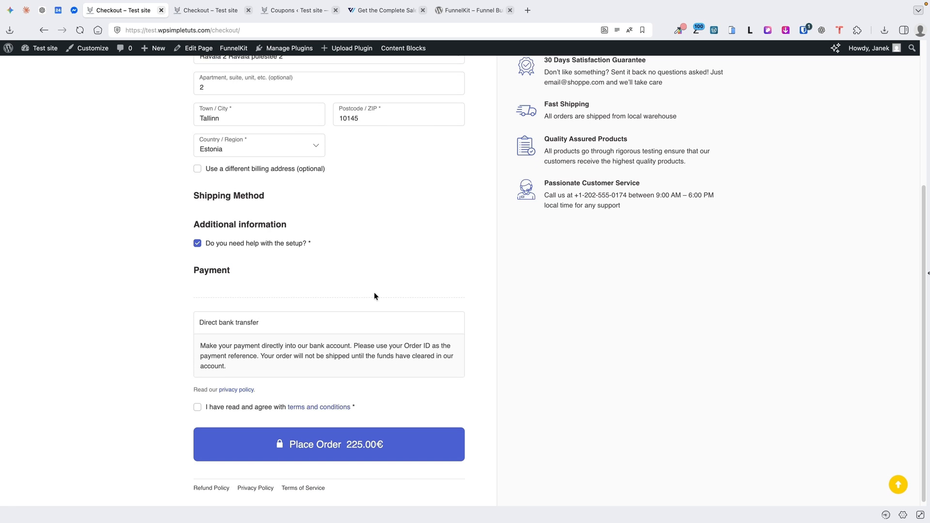
left_click(211, 10)
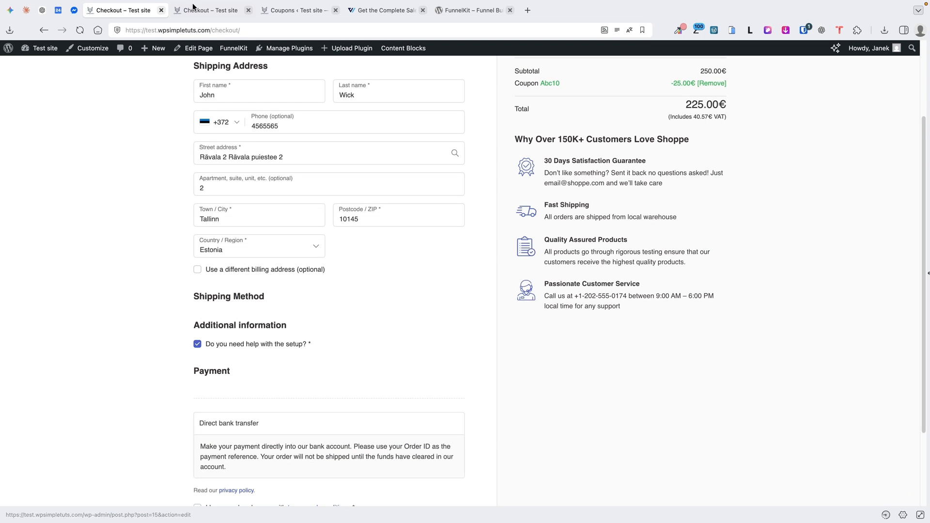
scroll(68, 127, "down", 1)
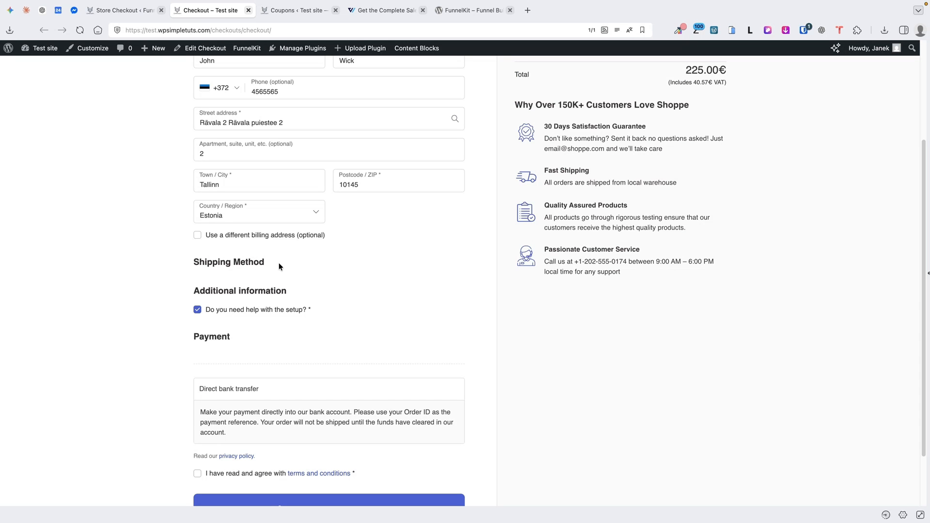
left_click_drag(278, 262, 199, 264)
left_click(144, 71)
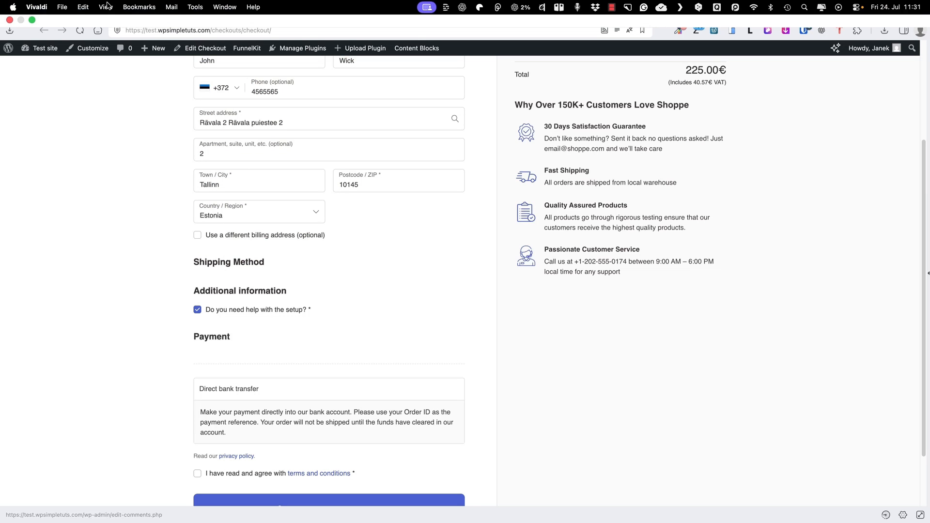
Review the Shoppe checkout's settings and Actions menu, then open the test site's Shop page
left_click(121, 10)
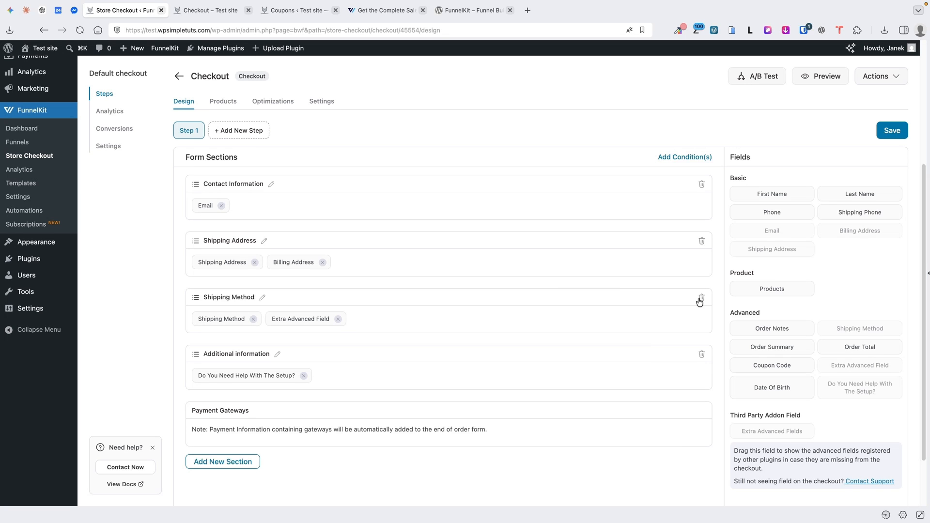
scroll(511, 220, "up", 5)
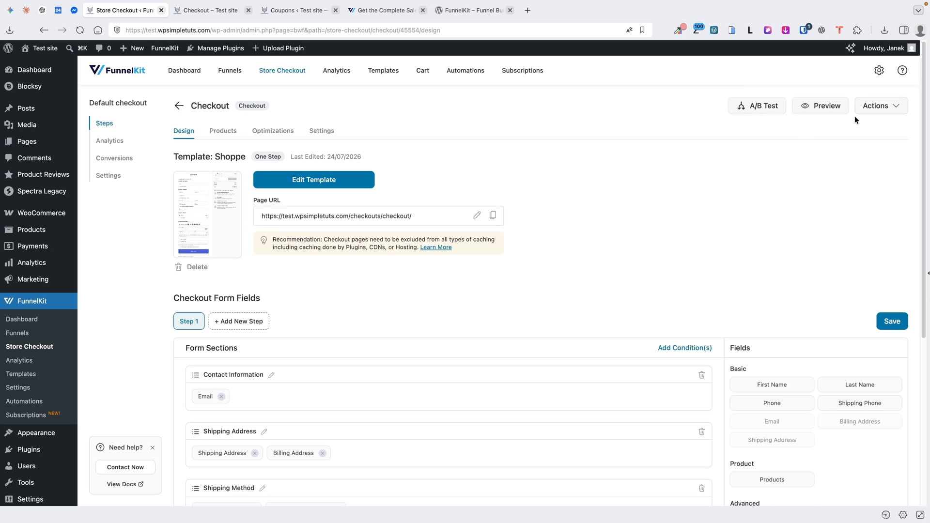
left_click(893, 108)
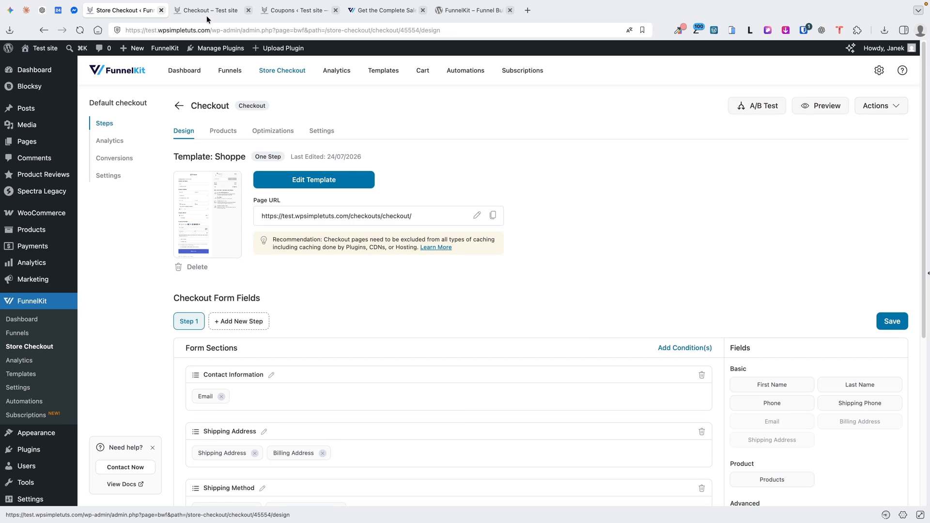
mouse_move(55, 52)
left_click(41, 78, "super")
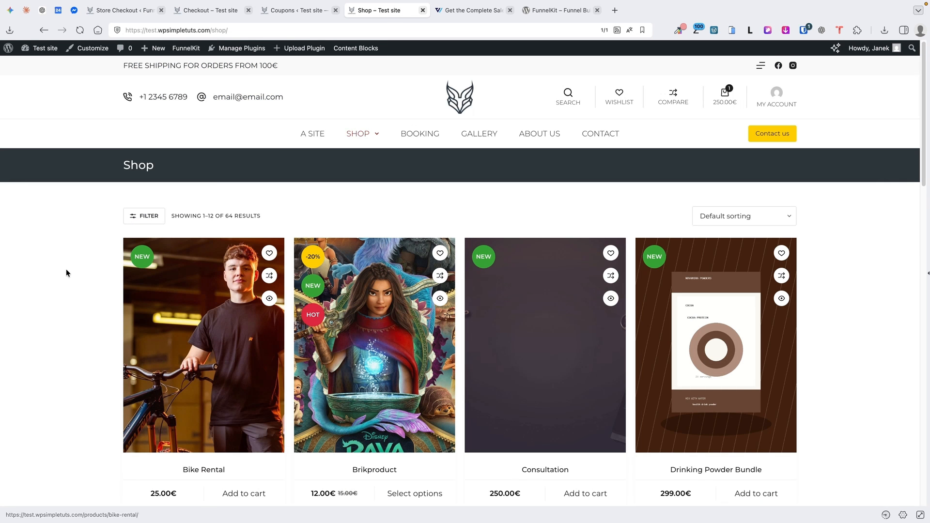
Add Bike Rental to the cart, remove Consultation, and check out at 22.50€
scroll(68, 269, "down", 4)
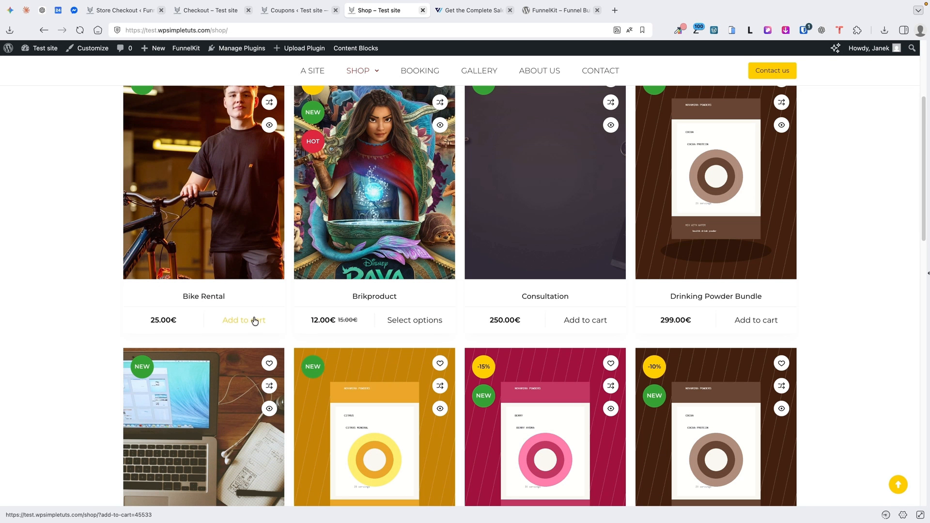
left_click(252, 321)
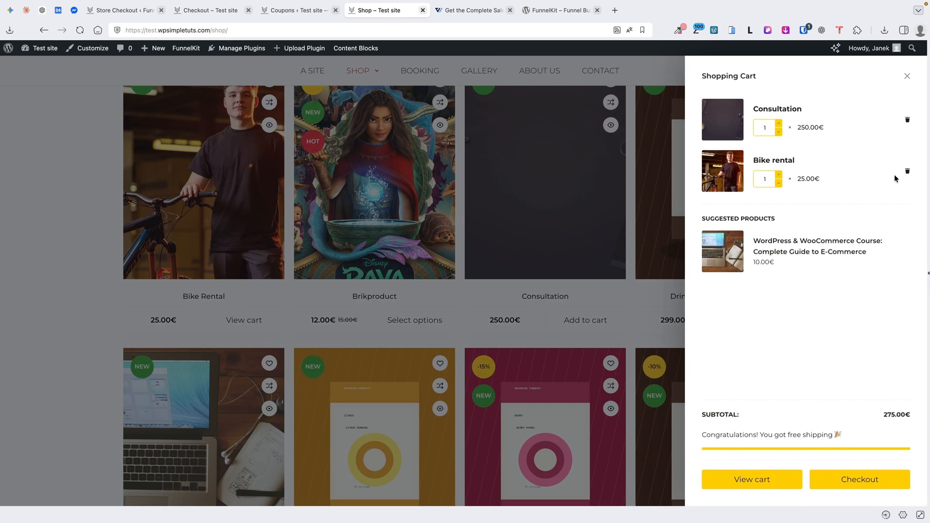
left_click(908, 119)
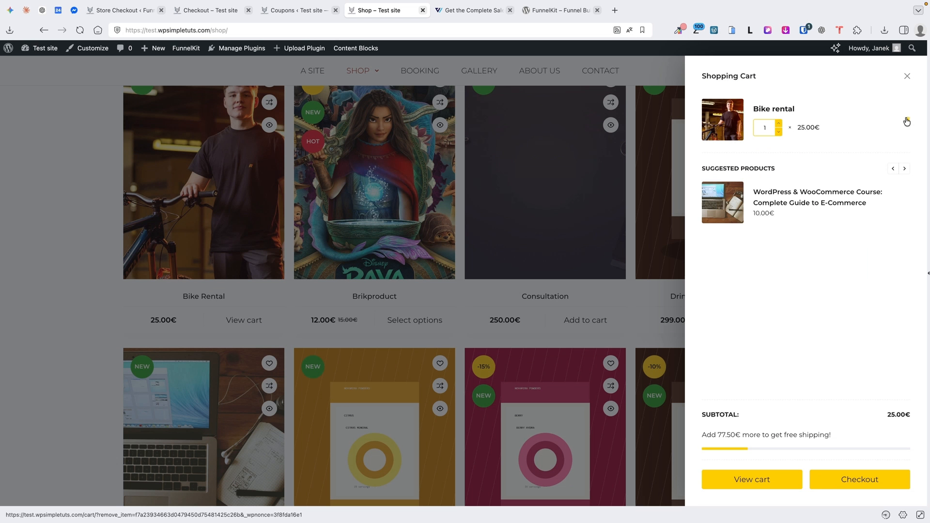
left_click(867, 481)
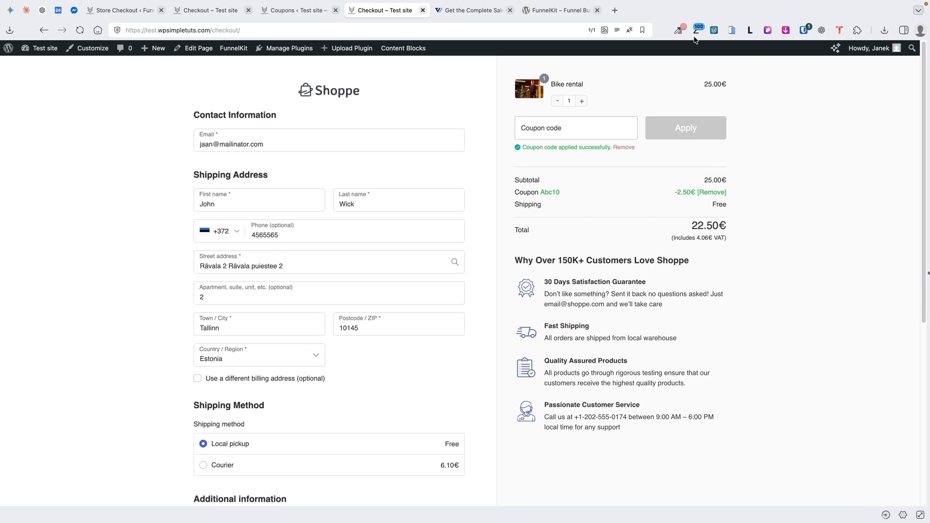
Preview the checkout page in the mobile simulator, then return to the Store Checkout settings
left_click(733, 30)
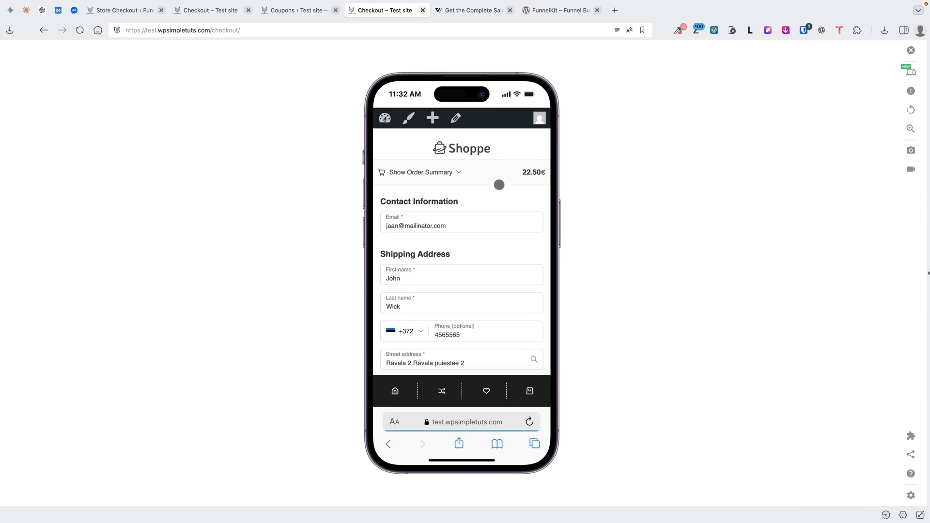
scroll(499, 186, "down", 3)
scroll(499, 187, "down", 10)
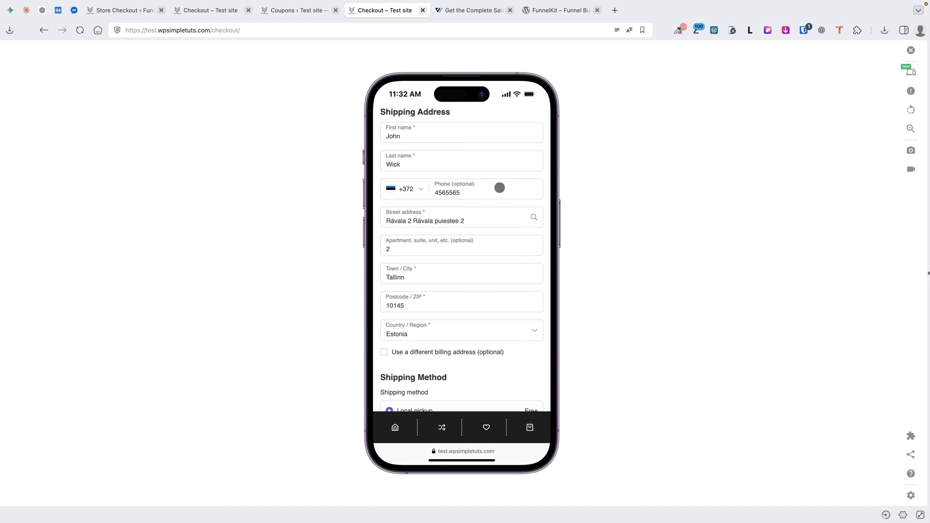
scroll(499, 187, "down", 2)
left_click(126, 10)
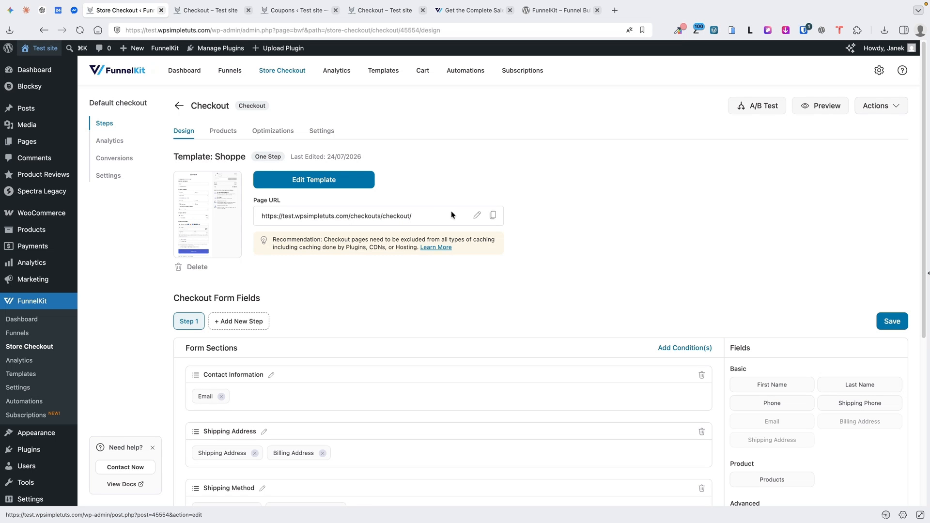
Open the checkout template in the block editor and preview it at mobile width
left_click(298, 182)
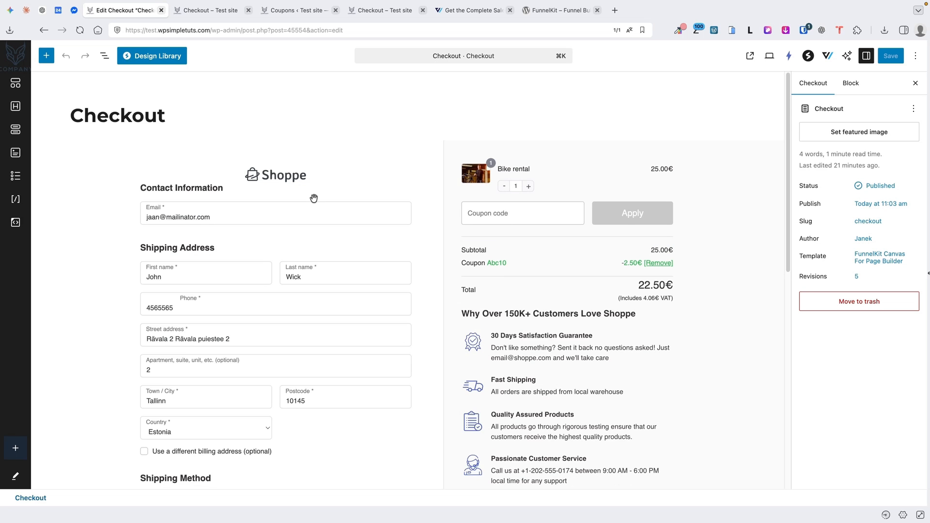
left_click(770, 55)
left_click(678, 112)
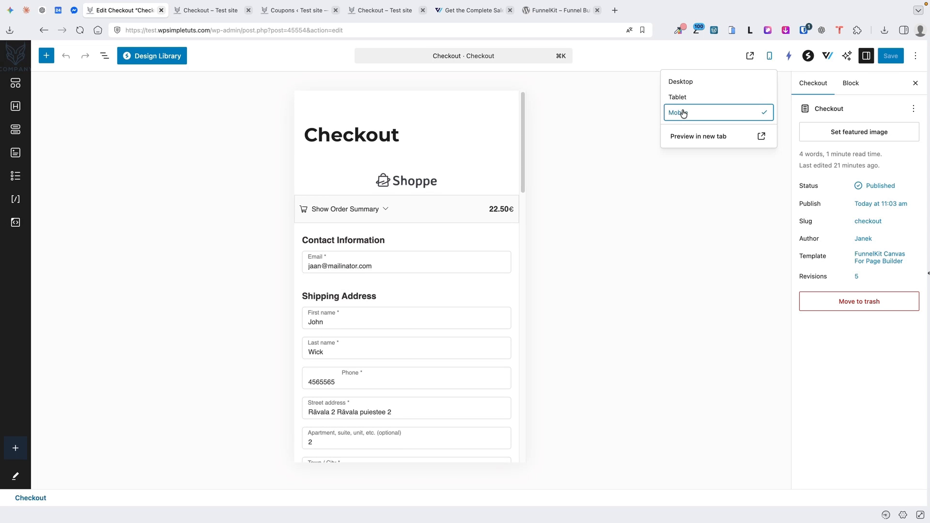
Check the Checkout Form's style at tablet and desktop widths, then open the live checkout in a phone simulator
left_click(347, 245)
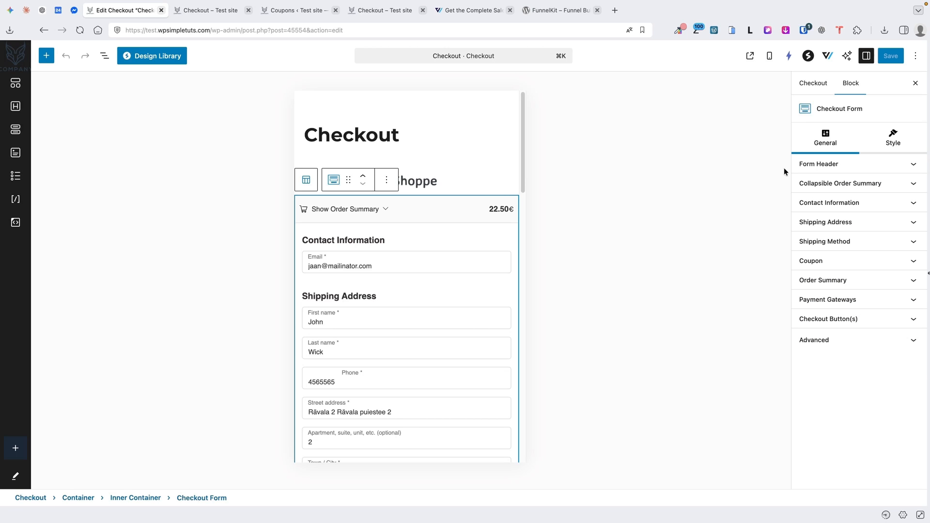
left_click(900, 142)
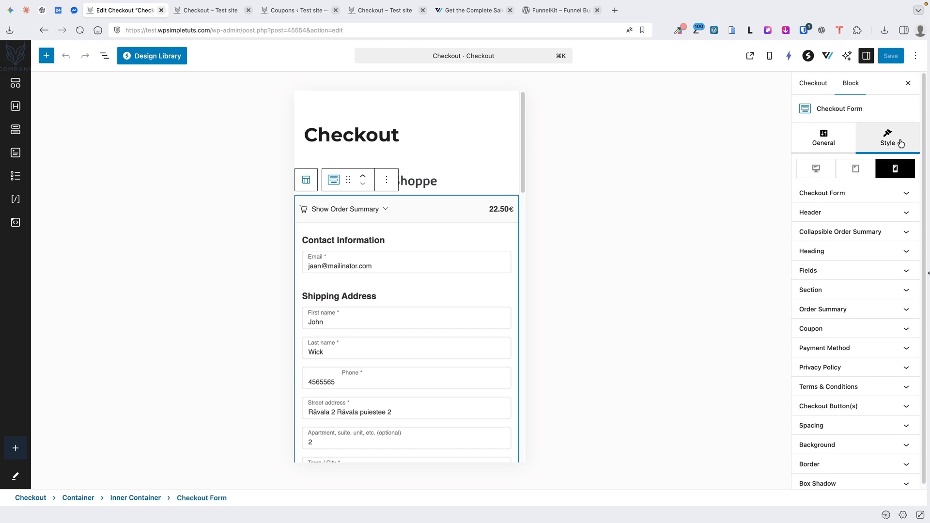
left_click(856, 170)
left_click(833, 170)
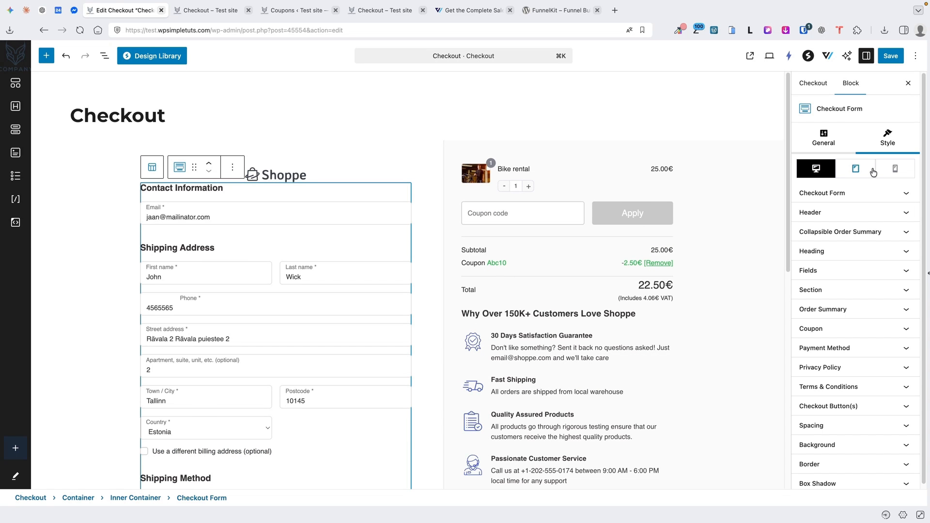
key("ctrl+Tab")
left_click(731, 30)
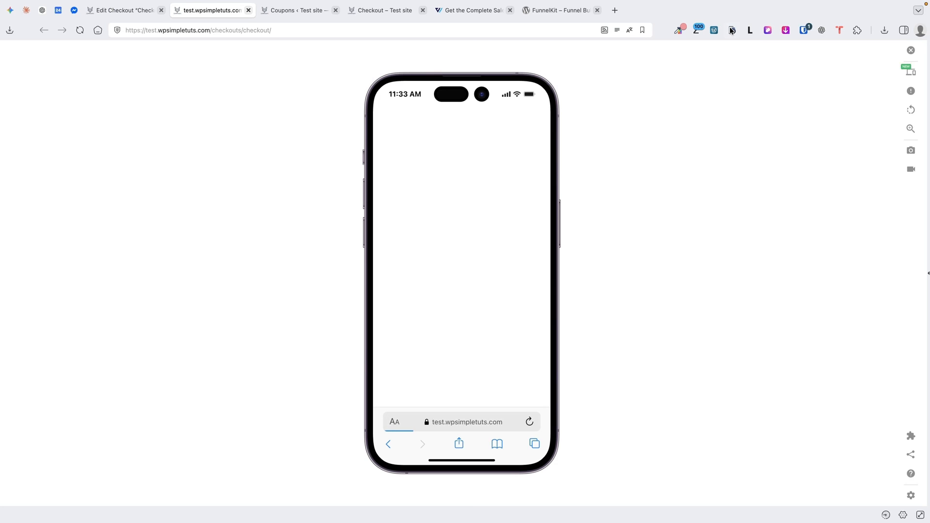
Review the checkout on the iPhone preview, then switch the emulated device to iPad Mini
scroll(451, 231, "down", 10)
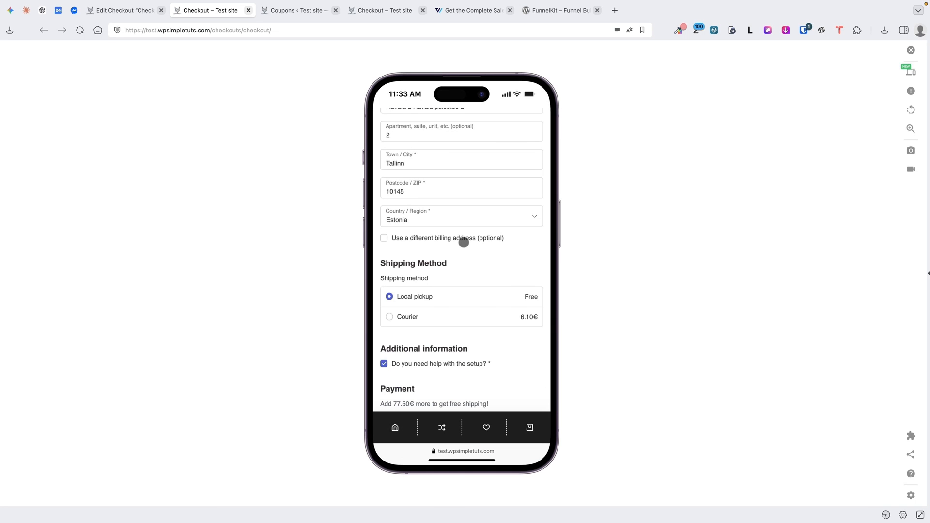
left_click(911, 71)
scroll(770, 340, "down", 1)
left_click(723, 361)
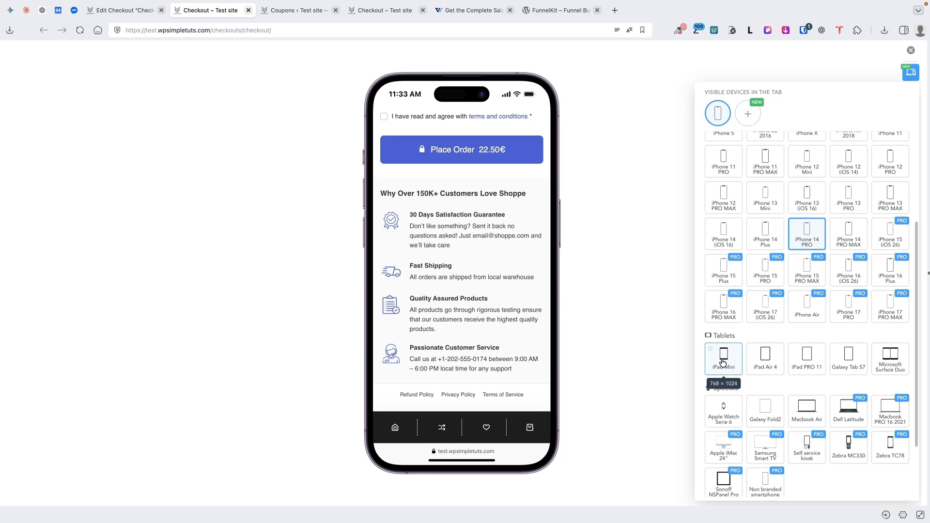
left_click(633, 158)
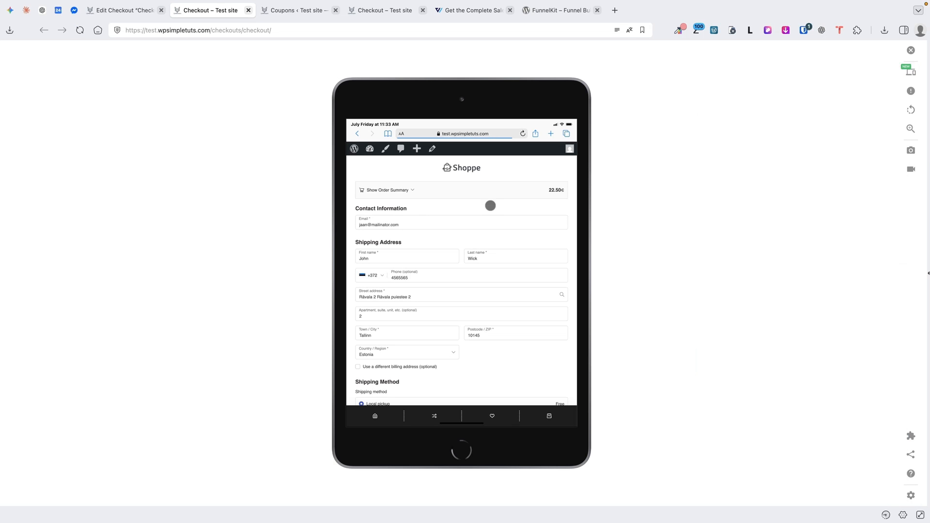
Scroll through the iPad Mini checkout, then close the emulator to return to desktop width
scroll(493, 209, "down", 6)
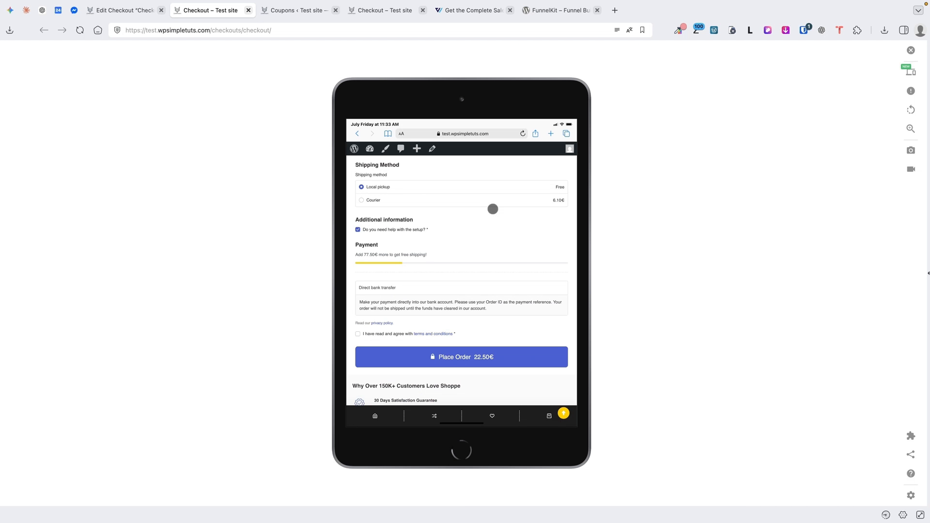
scroll(502, 220, "down", 3)
left_click(911, 50)
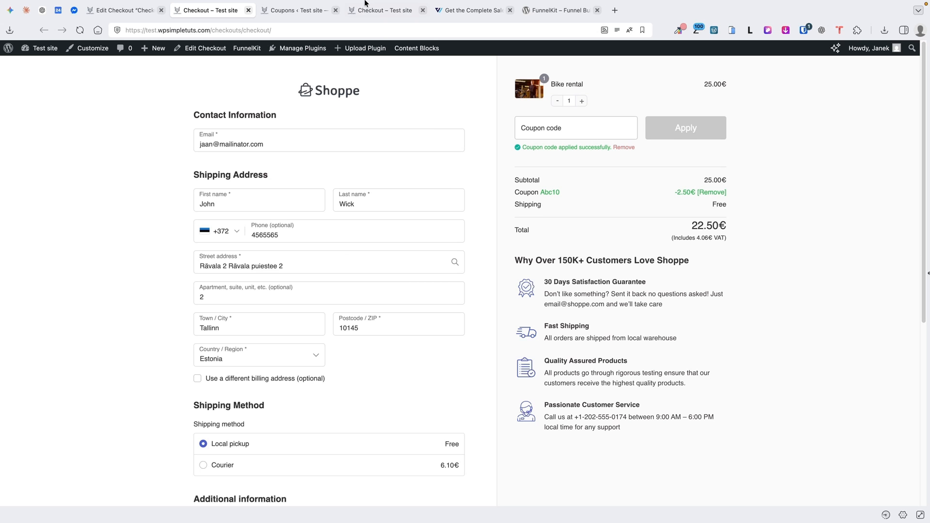
Switch to the FunnelKit pricing page and review the Basic, Plus, Professional and Elite plans
left_click(472, 11)
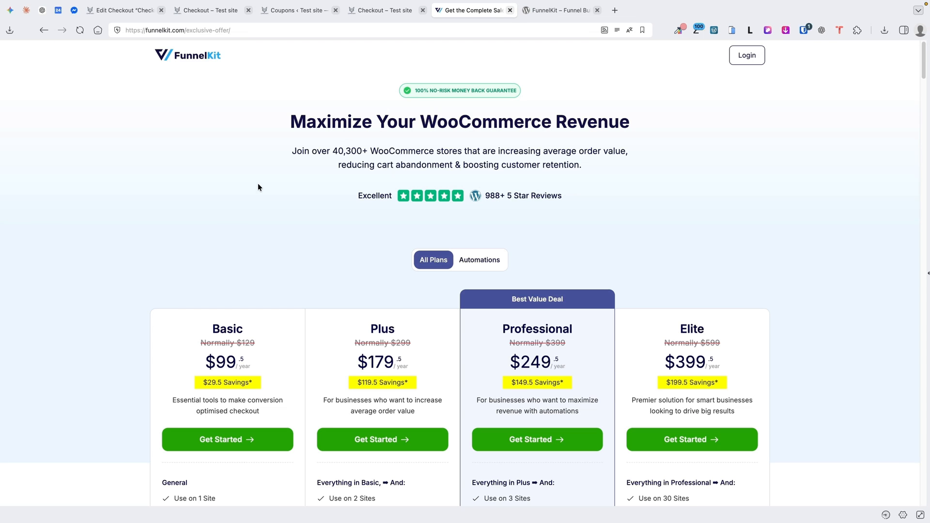
scroll(163, 197, "down", 2)
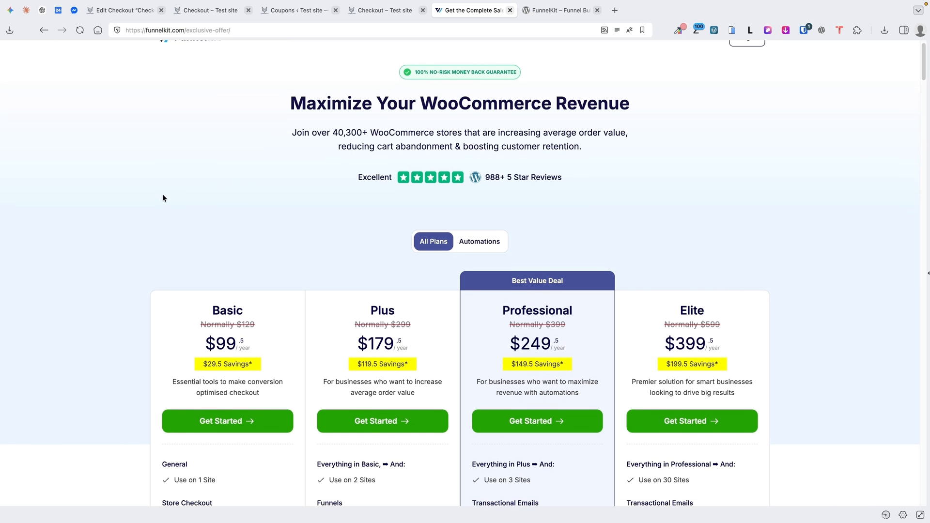
scroll(163, 198, "down", 3)
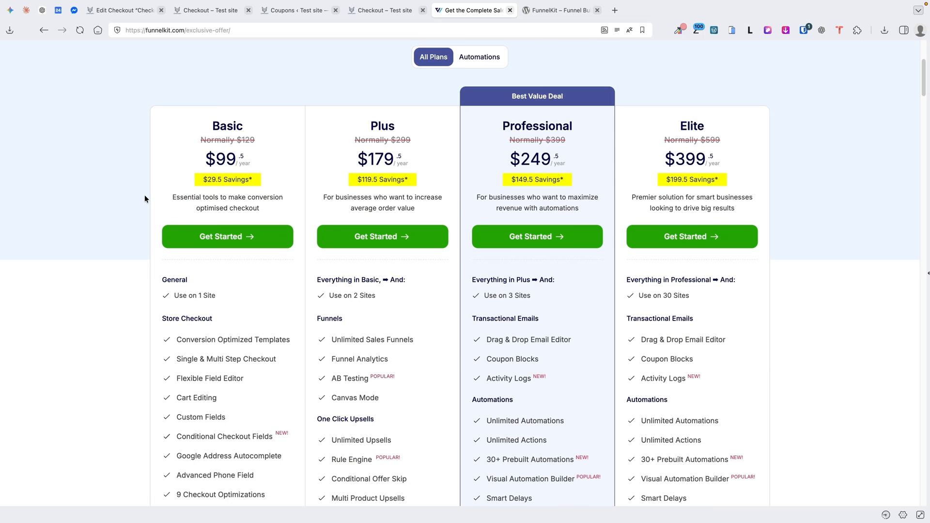
scroll(144, 198, "down", 1)
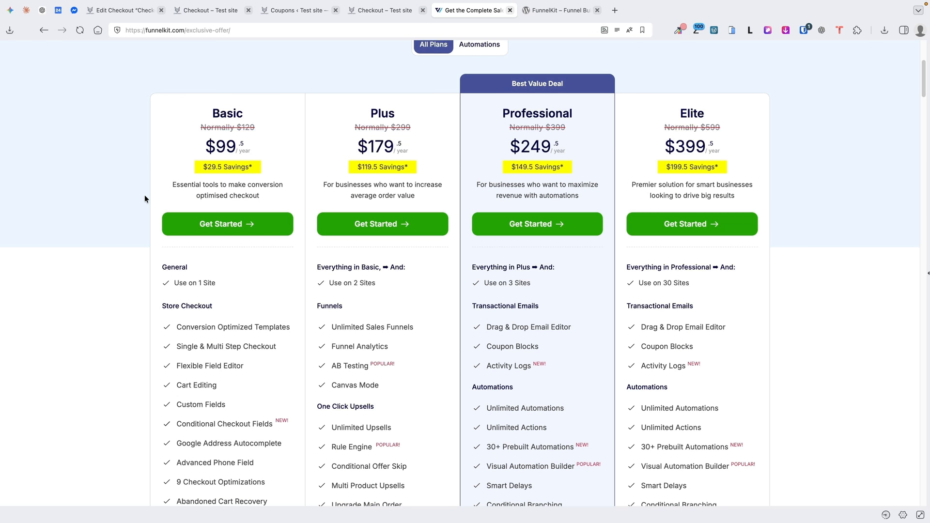